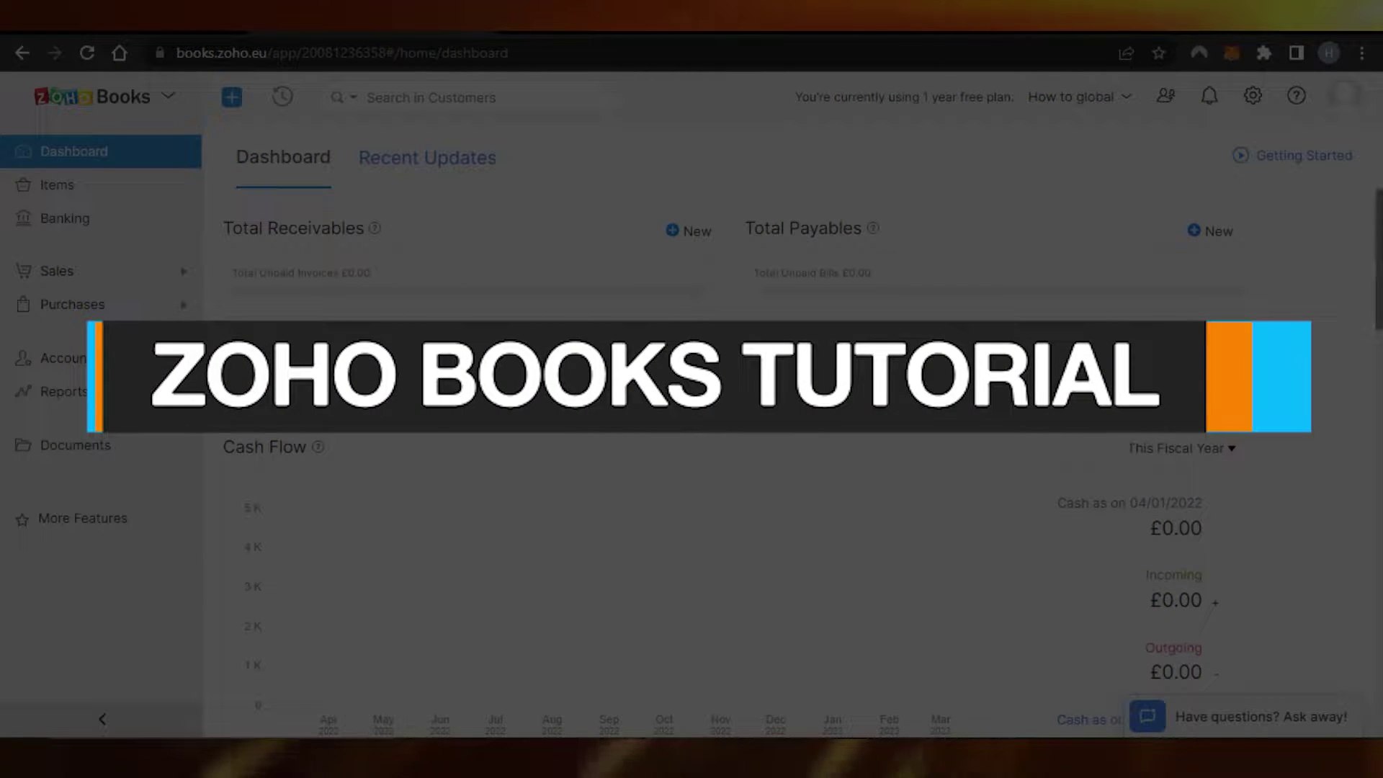
Look over the list of other Zoho apps and the account profile details, then close both
scroll(1377, 261, down, 6)
scroll(1368, 288, up, 6)
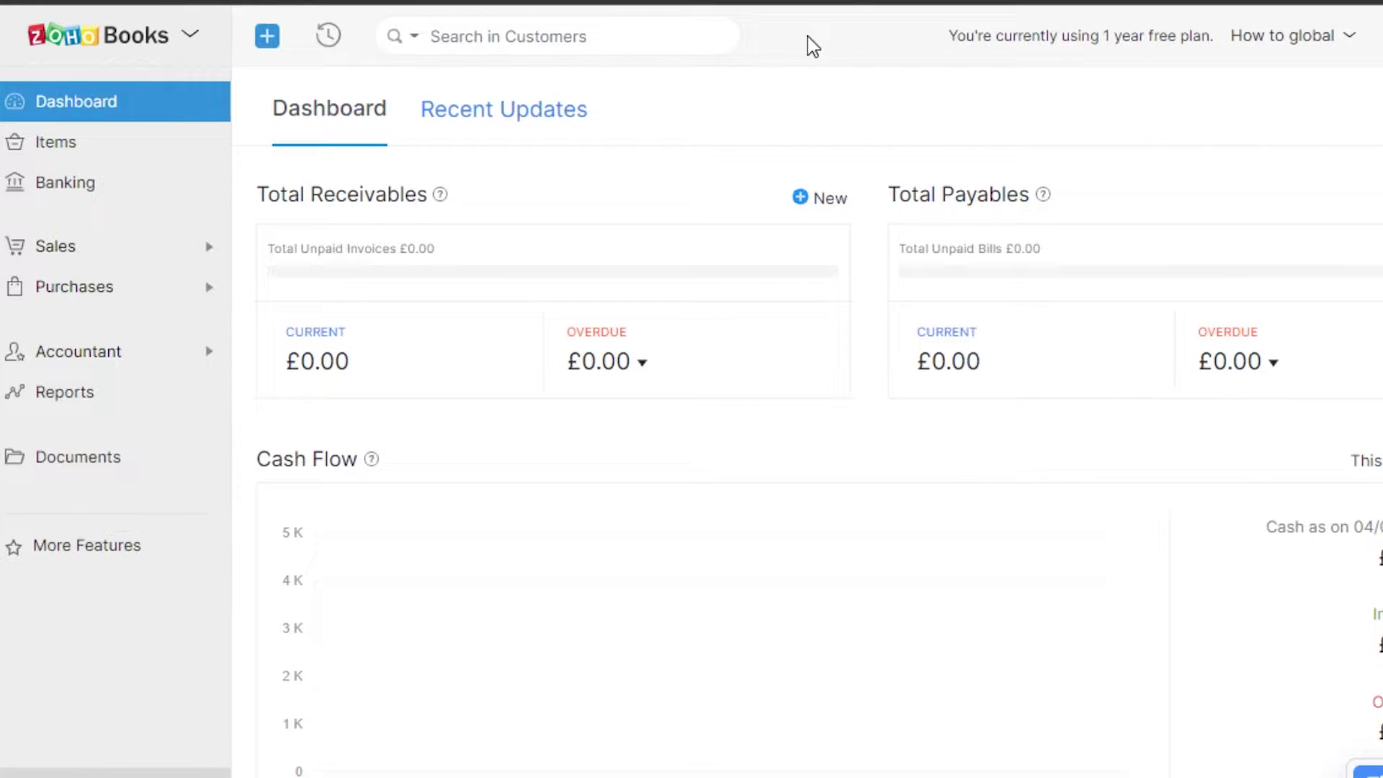
click(192, 39)
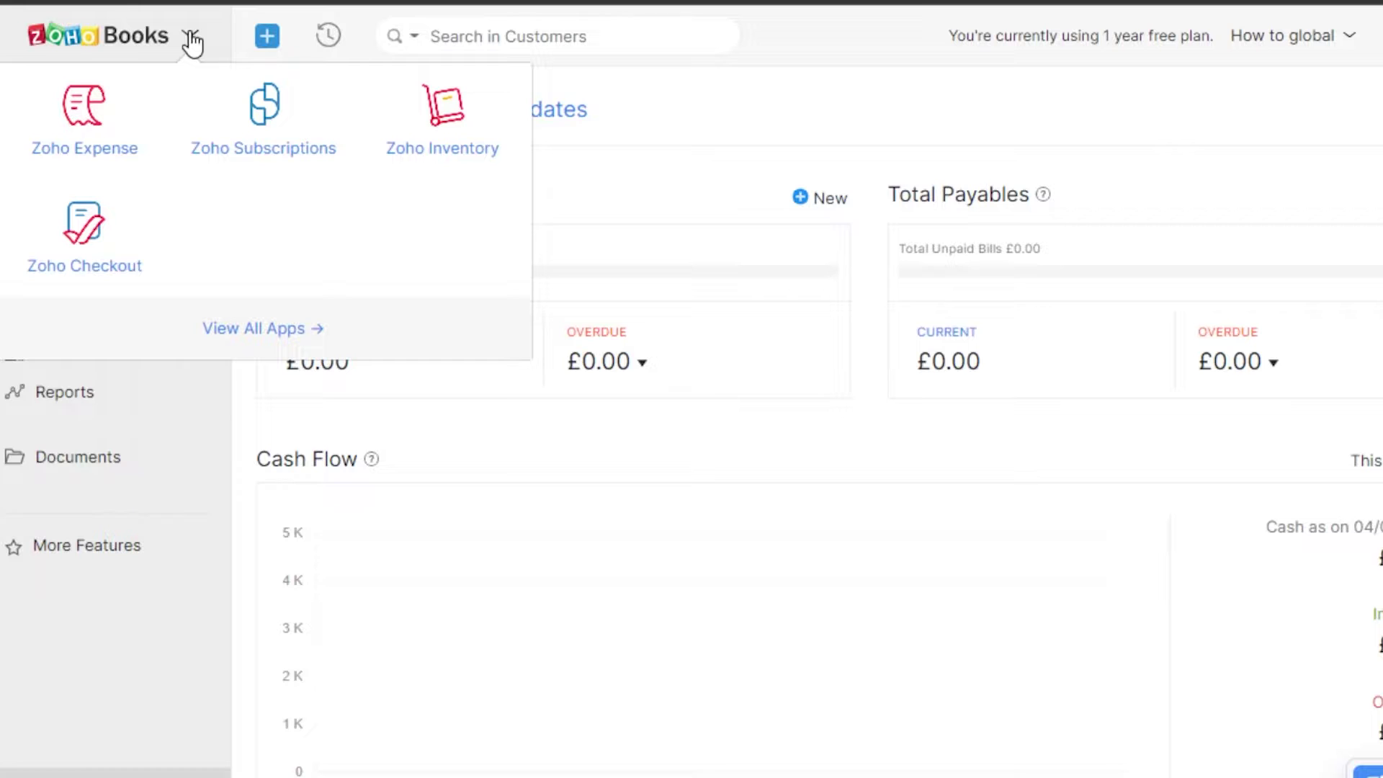
click(679, 453)
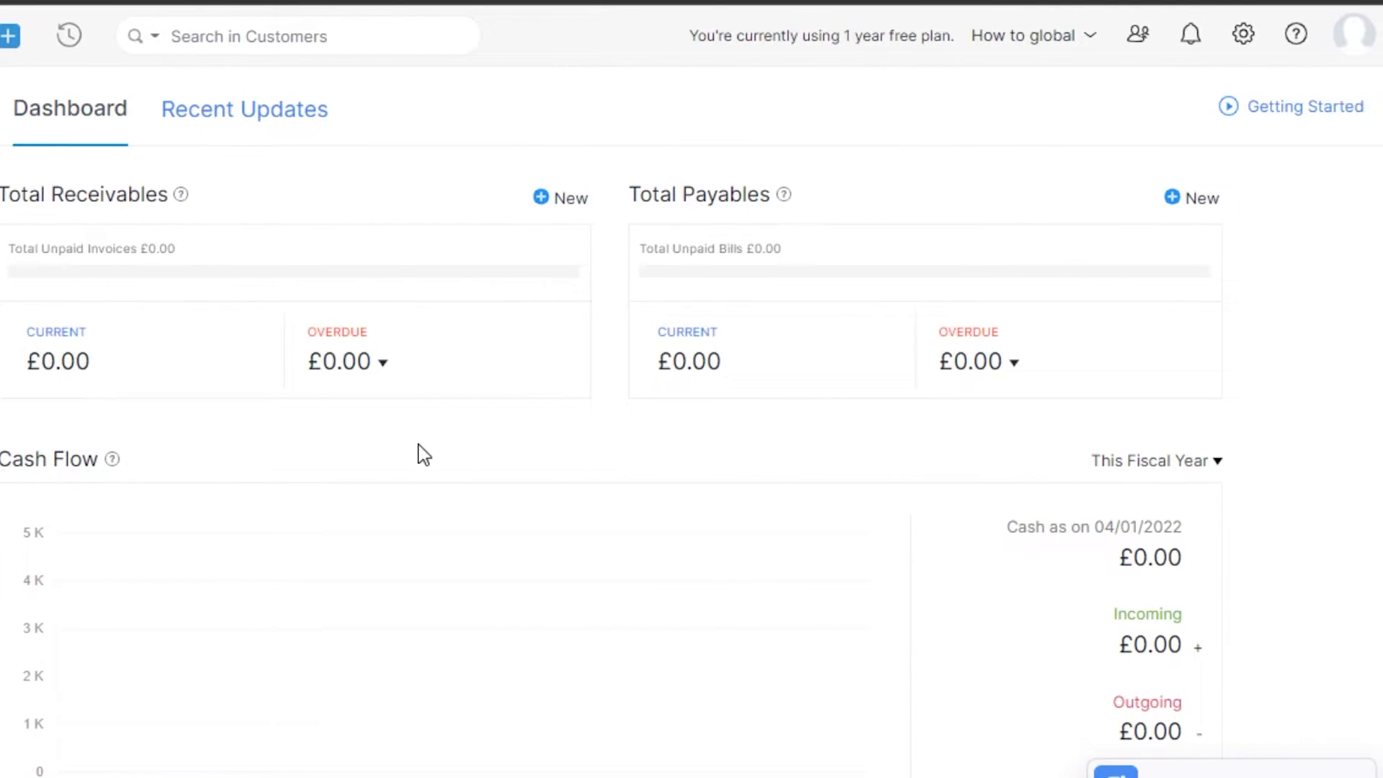
click(1354, 34)
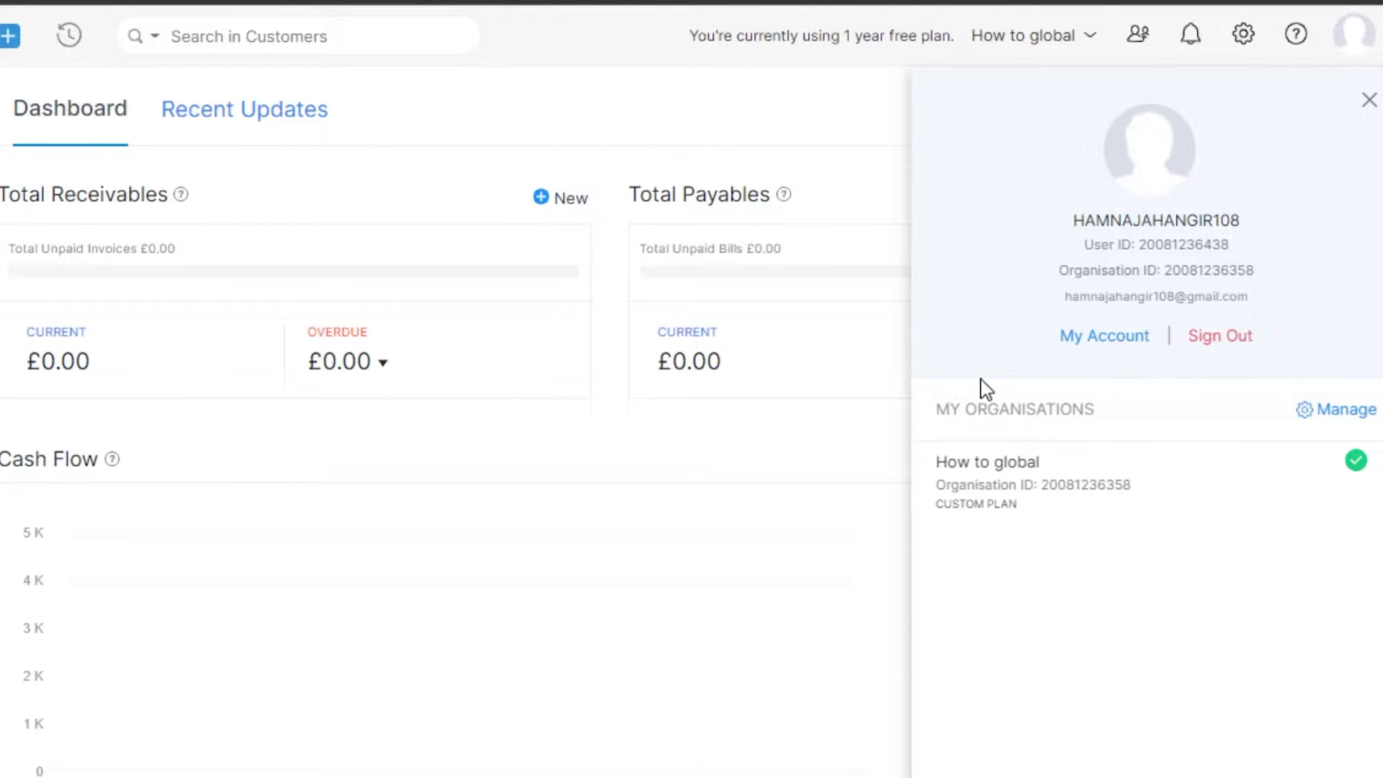
click(808, 531)
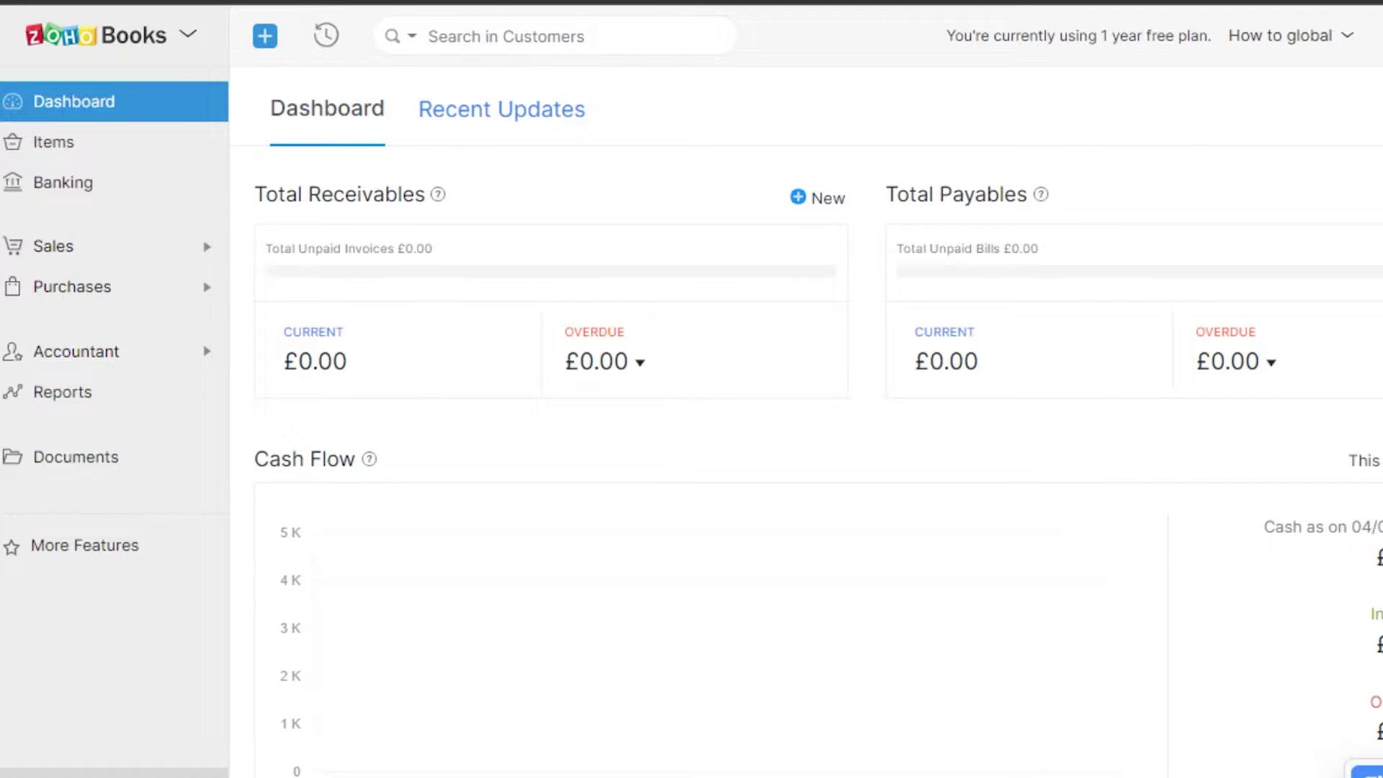
Start a new item and set its type to Service
scroll(818, 461, down, 8)
scroll(818, 461, up, 7)
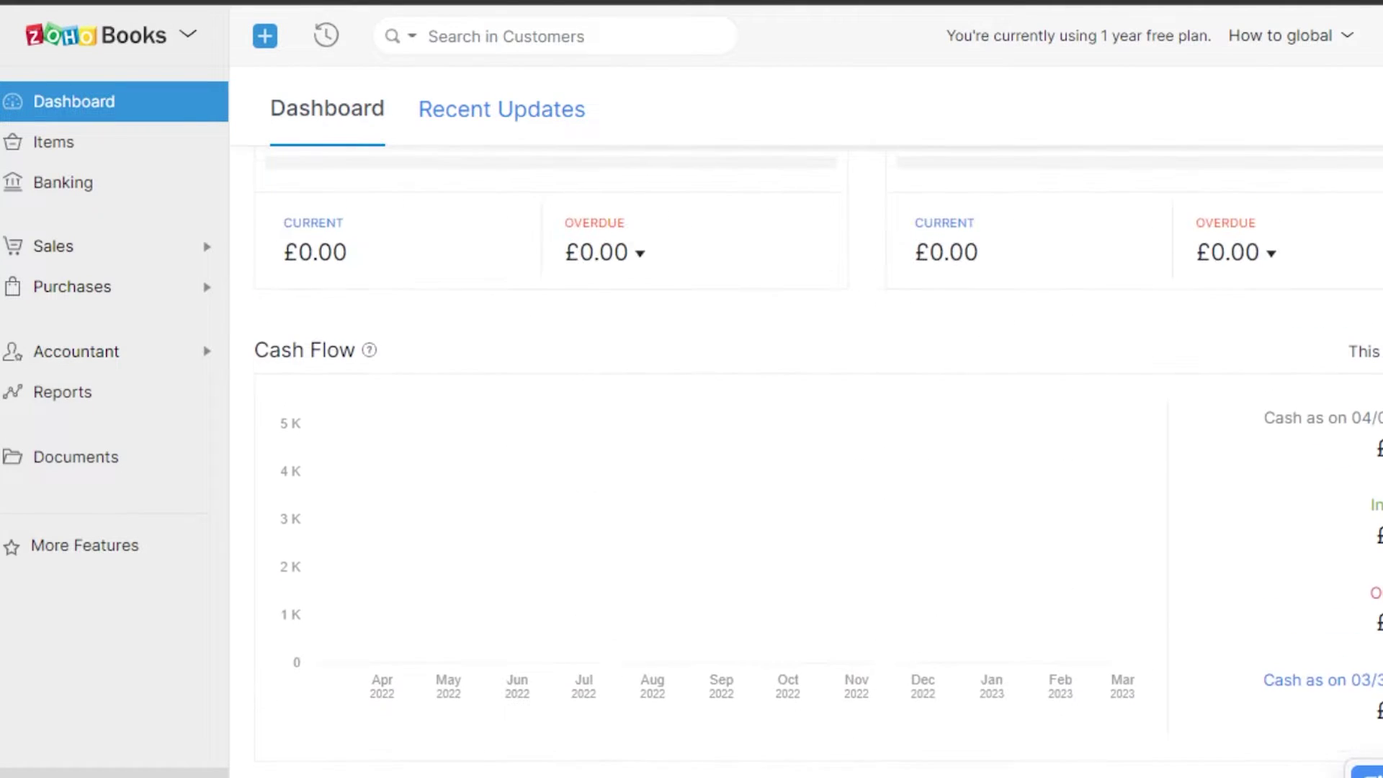
scroll(818, 461, down, 2)
scroll(817, 461, down, 6)
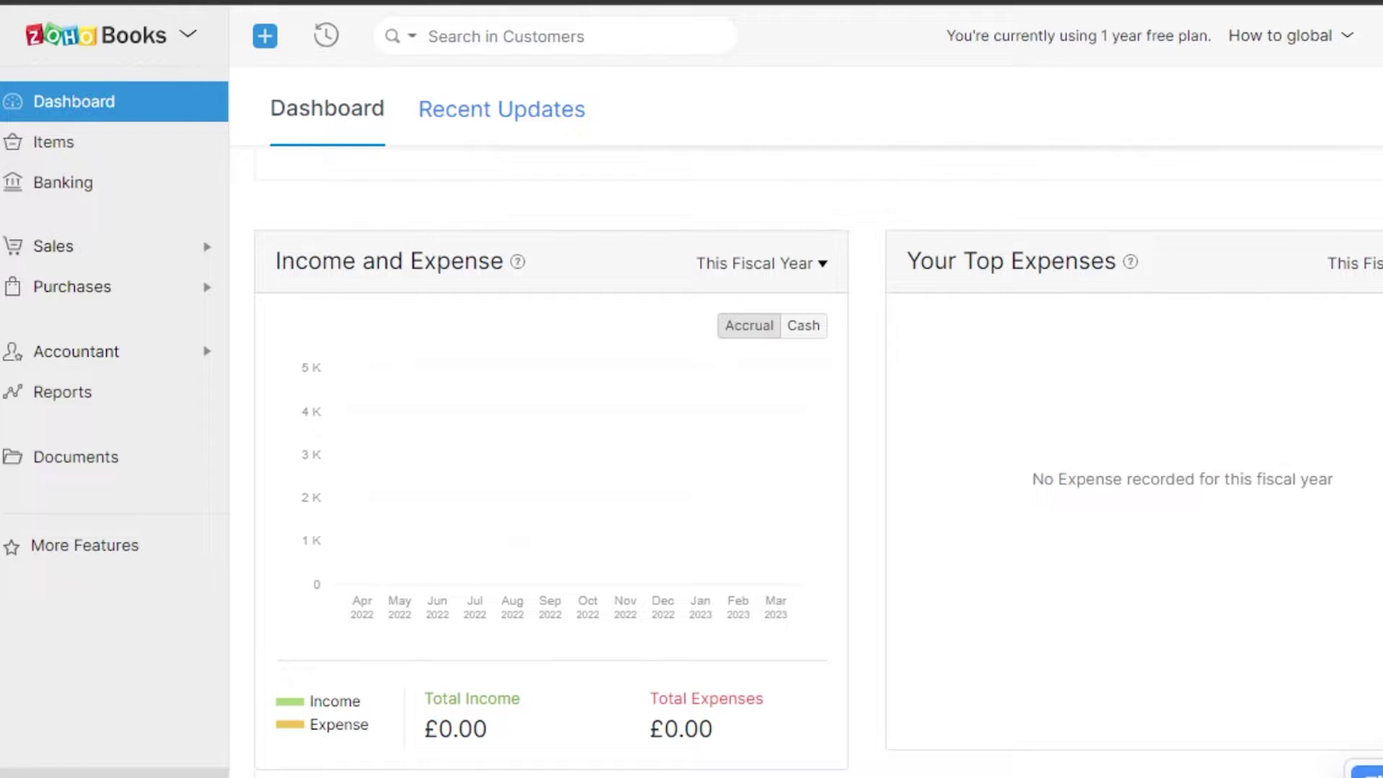
scroll(818, 461, down, 7)
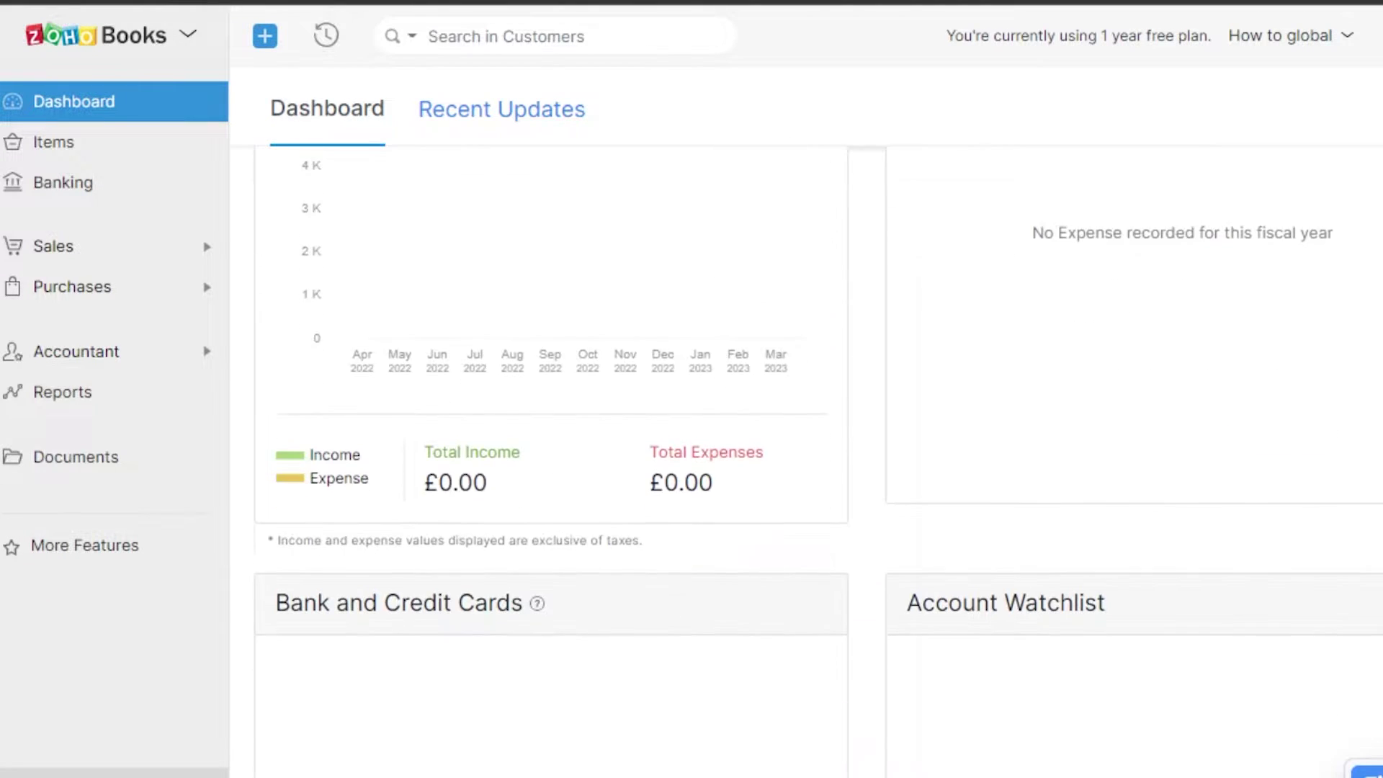
scroll(818, 461, up, 7)
scroll(818, 461, up, 10)
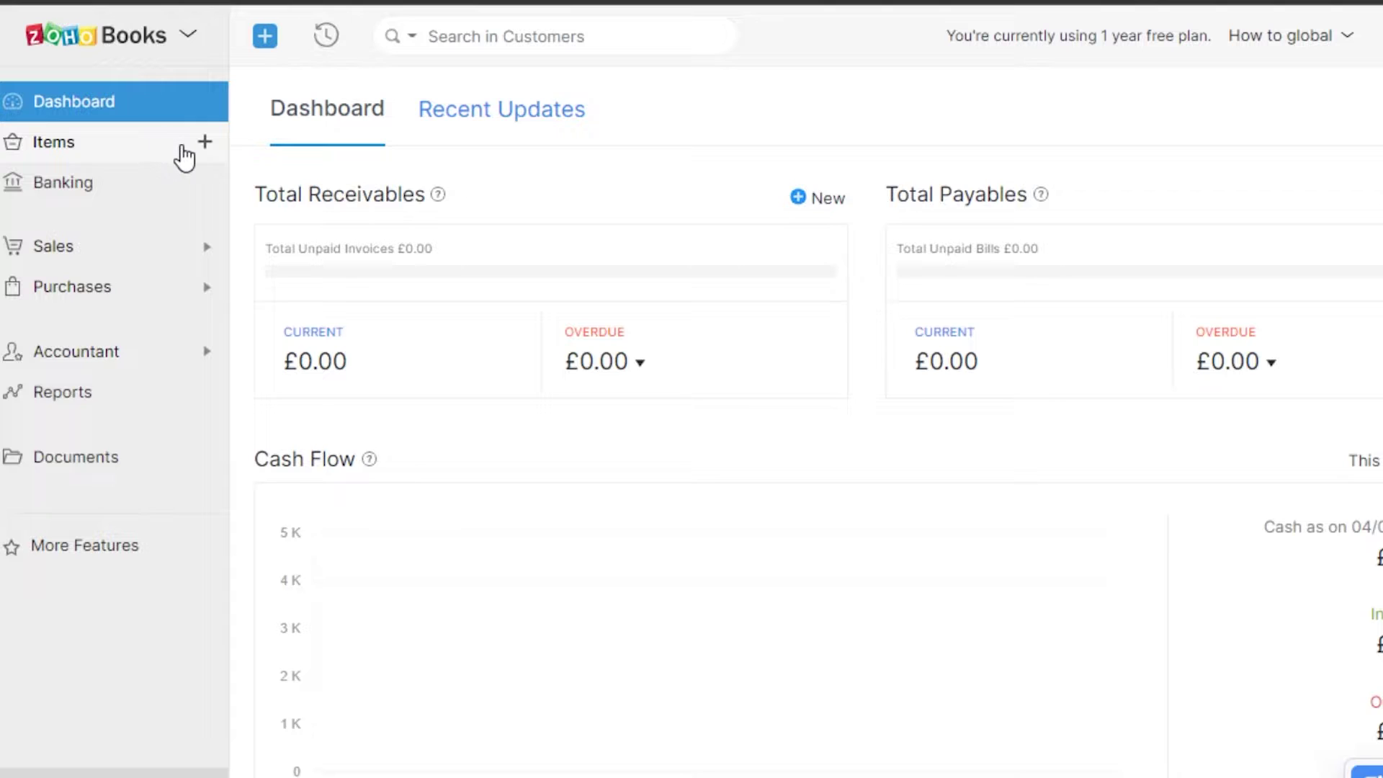
click(205, 142)
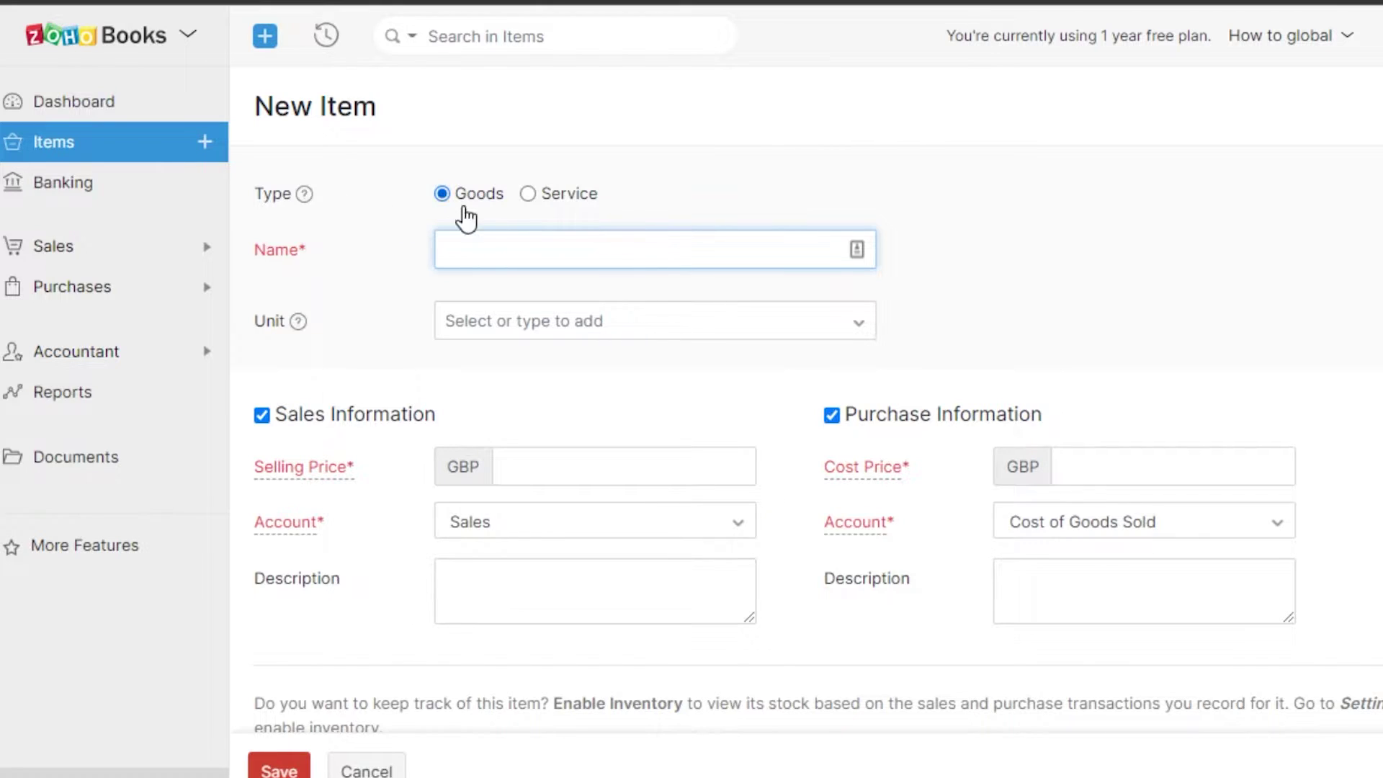
click(529, 196)
Name the item 'online session', leaving the unit unselected
click(528, 259)
text(online session)
click(517, 324)
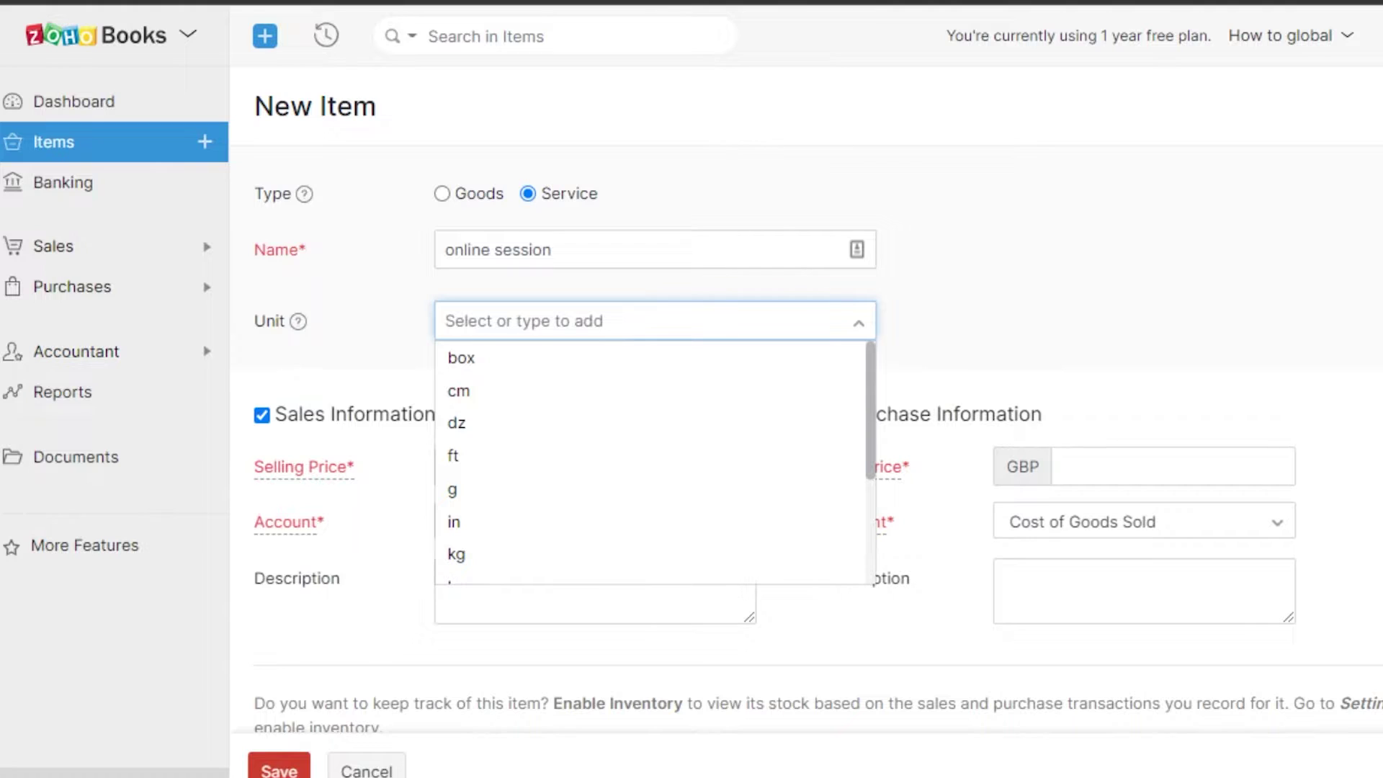
key(Escape)
scroll(817, 450, down, 1)
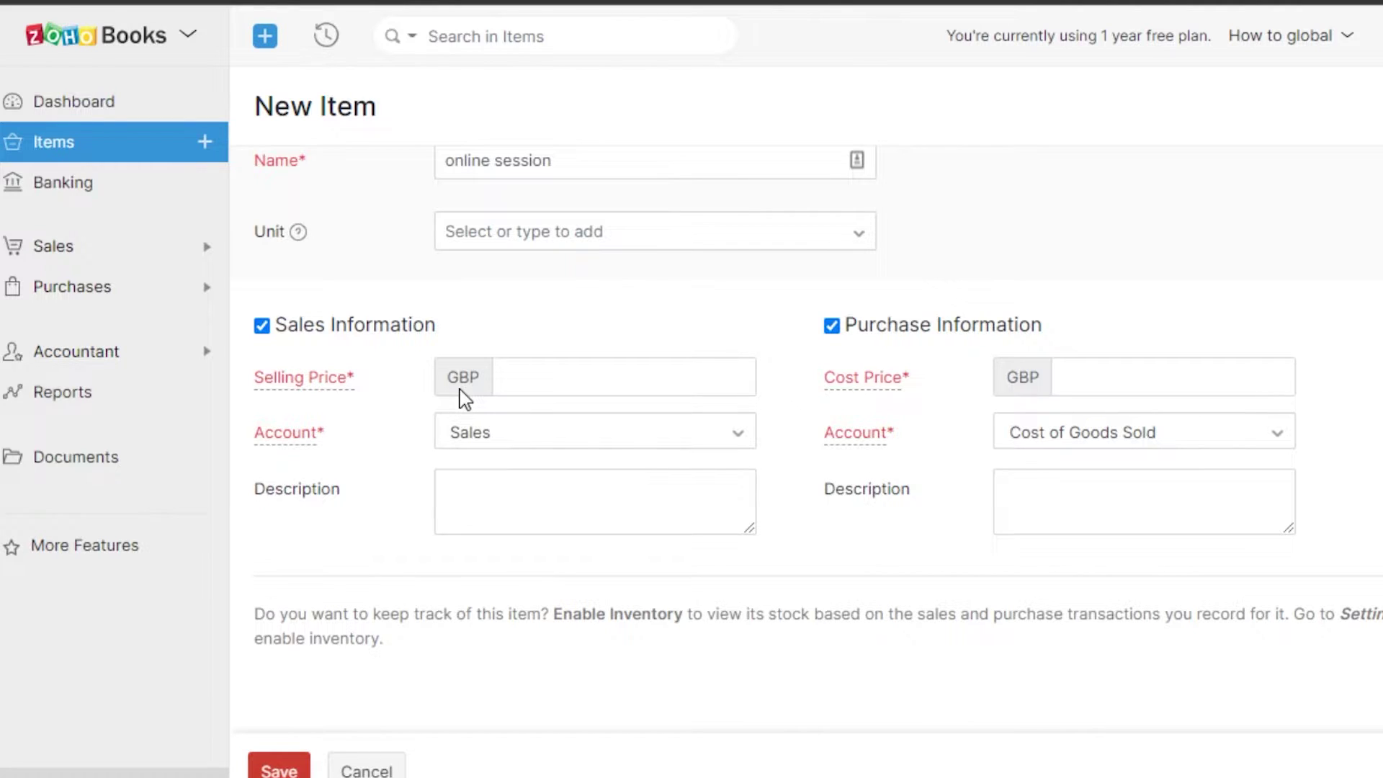
Enter a selling price of 59 and a cost price of 10
click(512, 378)
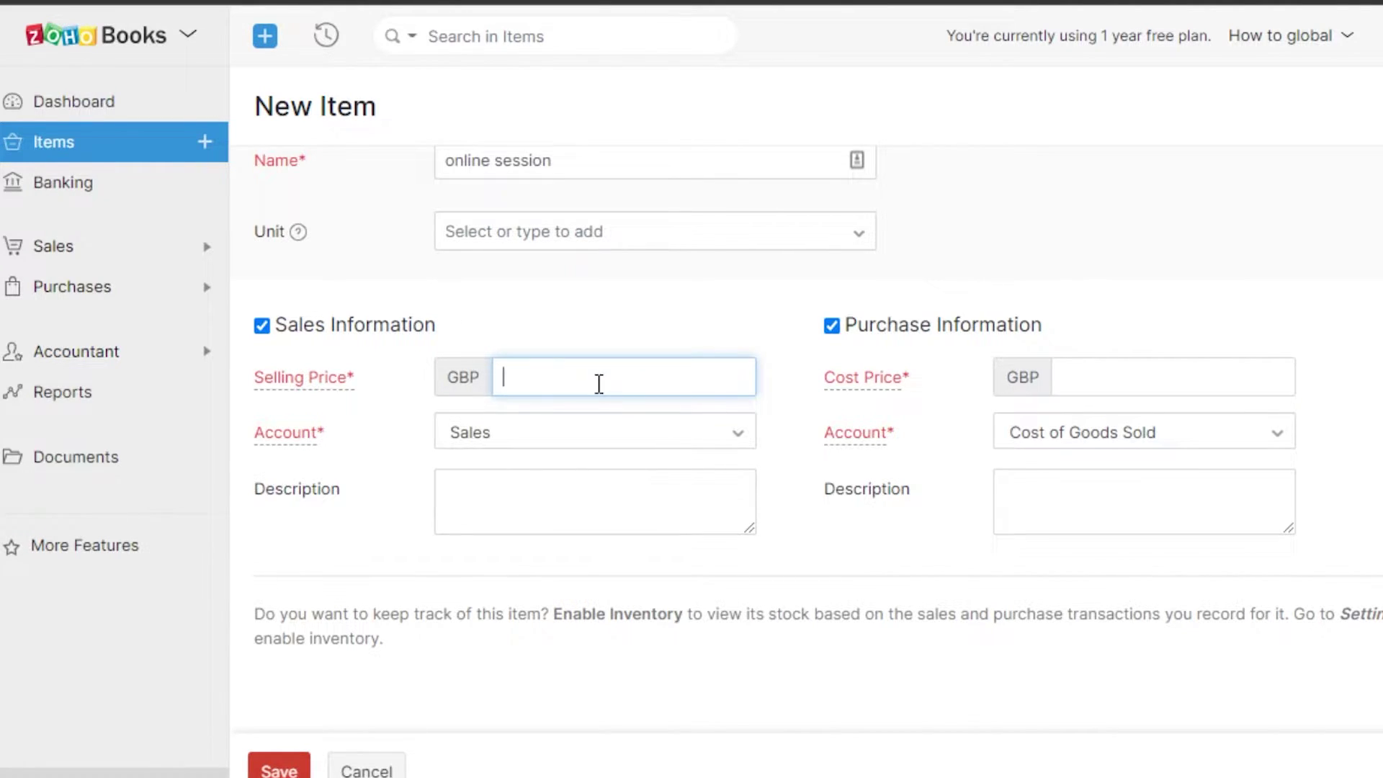
text(59)
click(1138, 367)
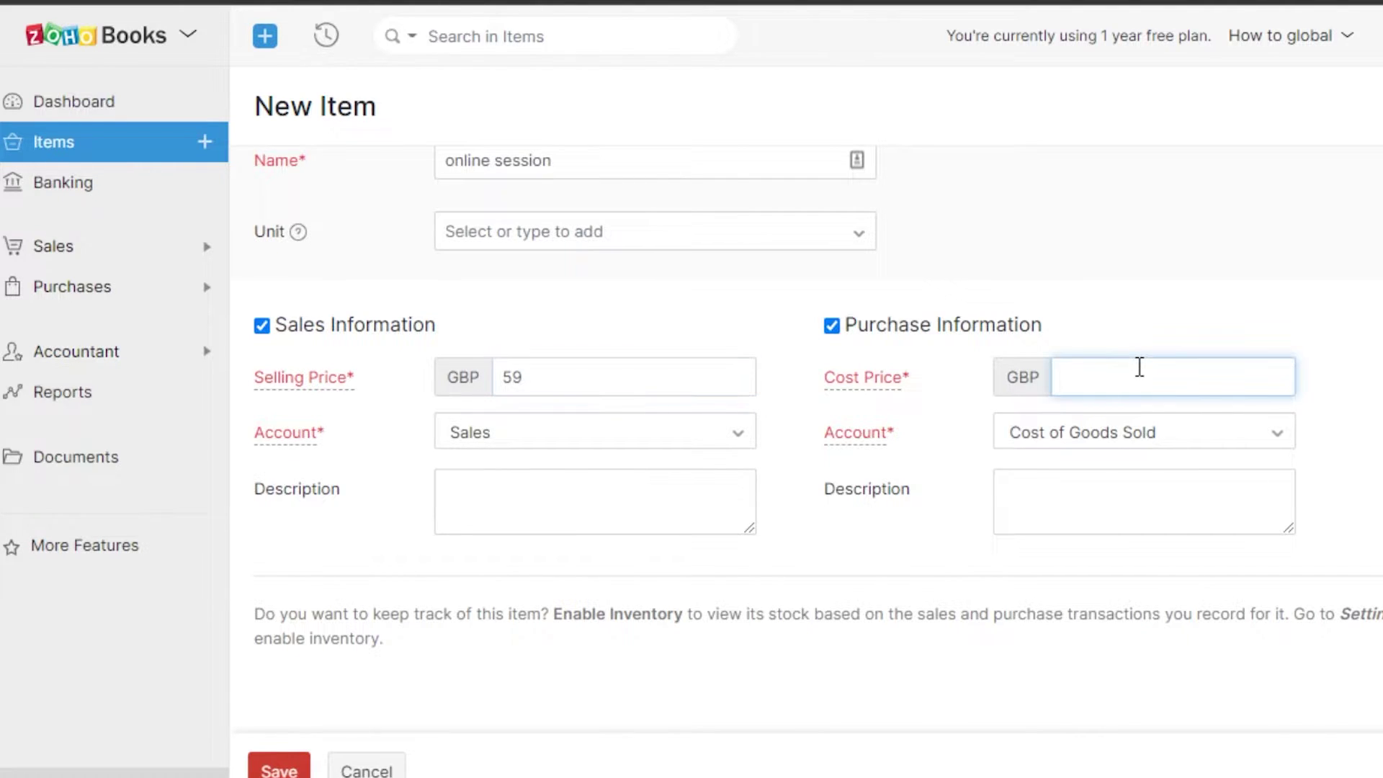
text(10)
Set the purchase account to Uncategorized and save the item
click(1065, 438)
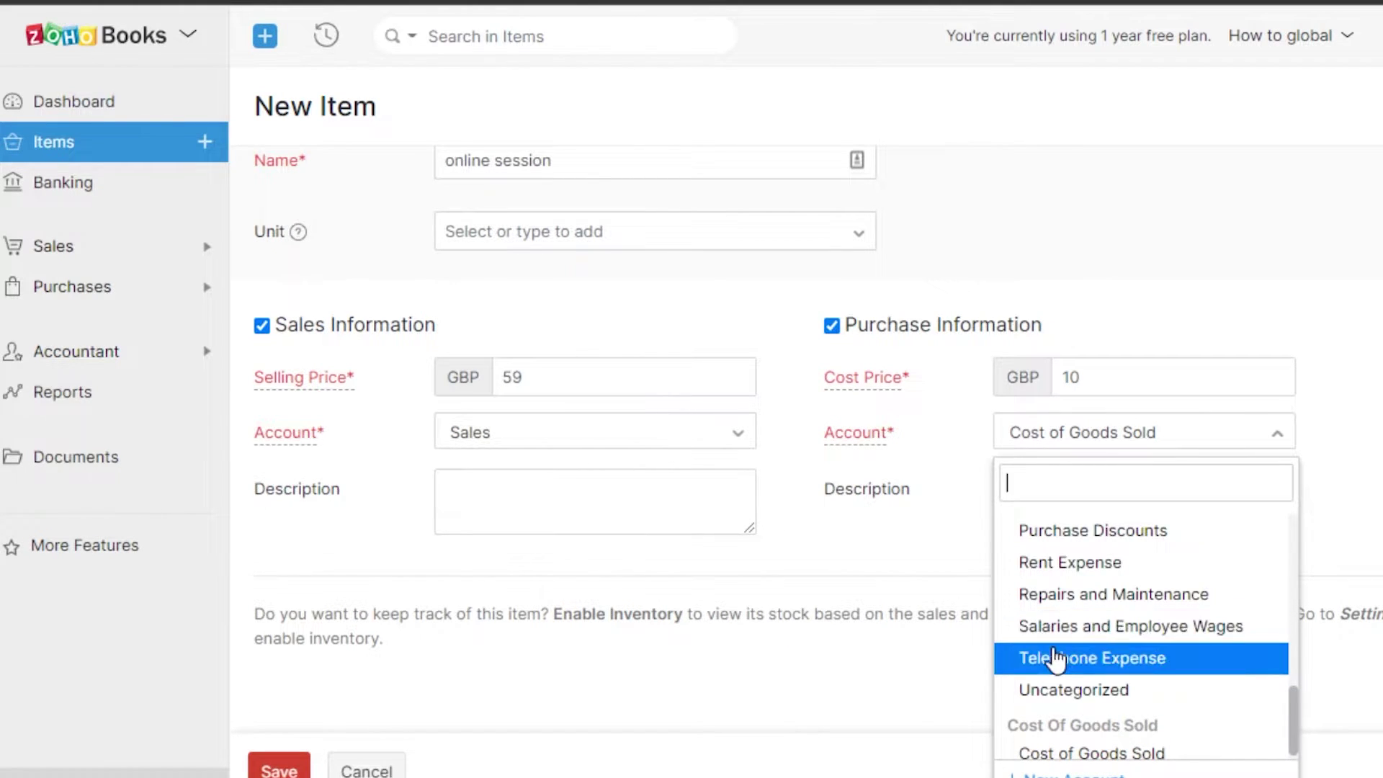
click(1050, 691)
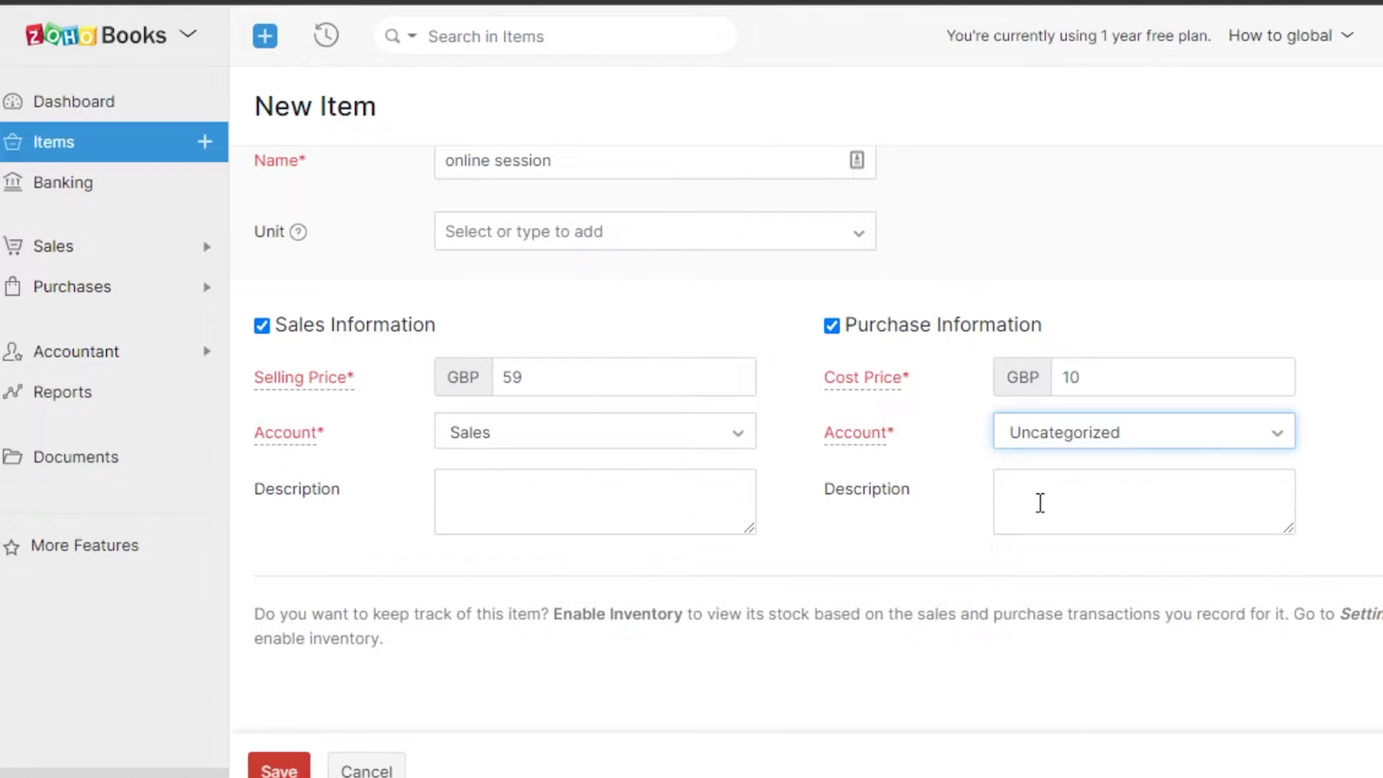
scroll(936, 432, up, 2)
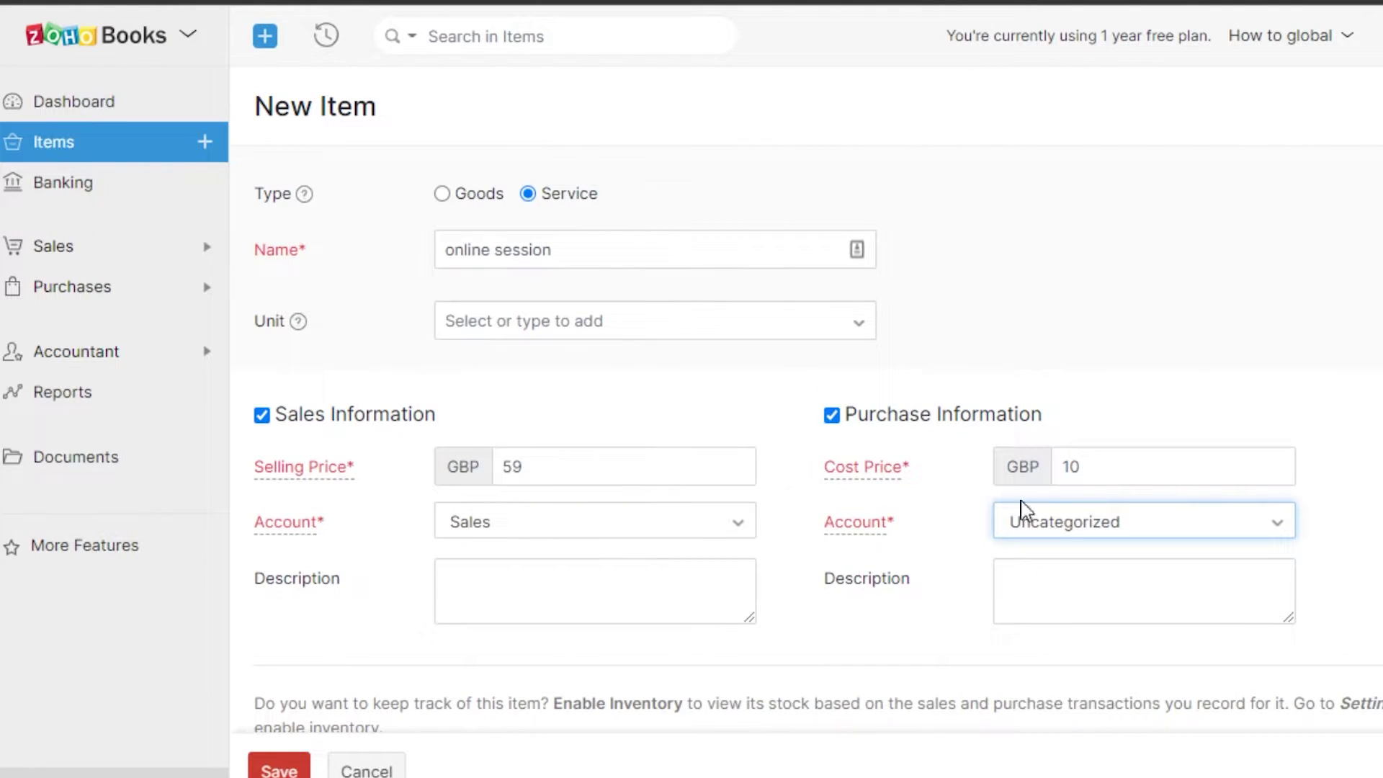
click(278, 771)
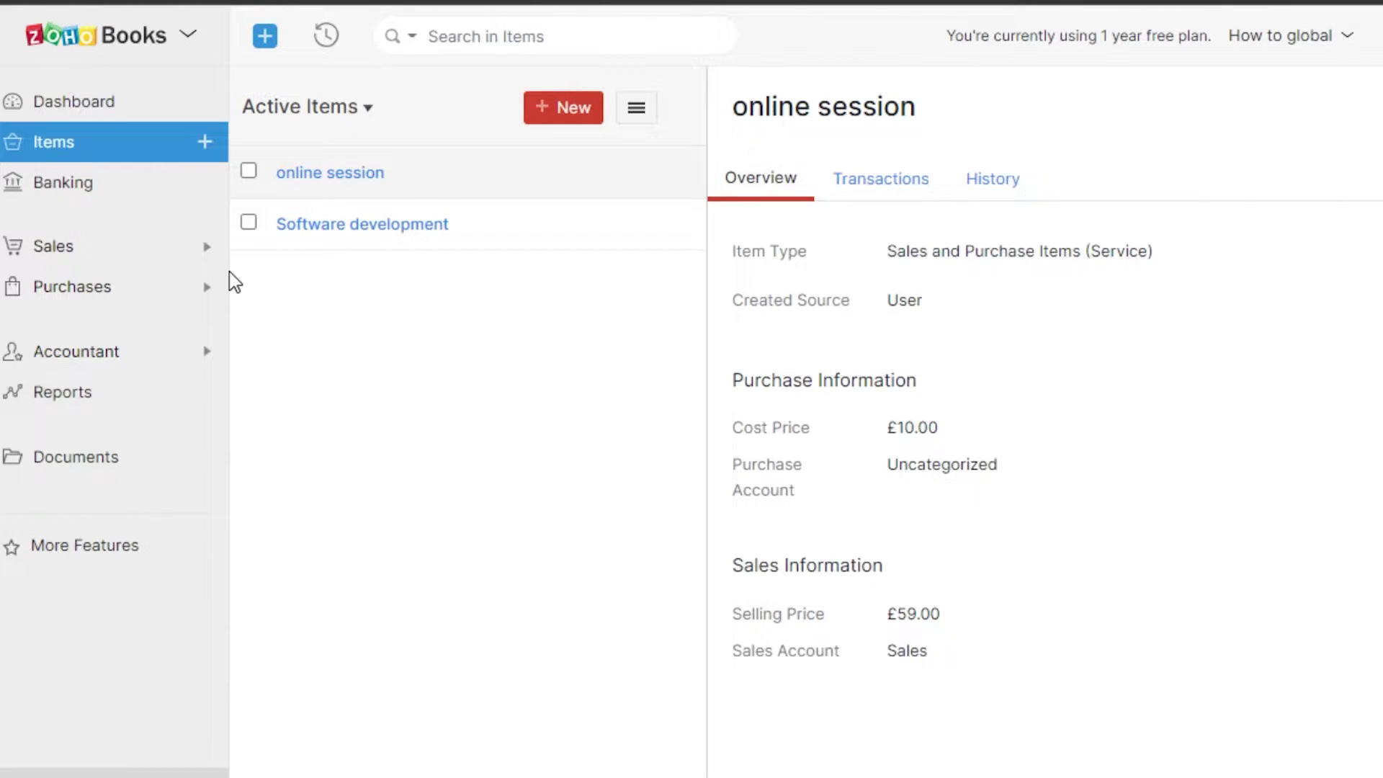
Go to the Banking page and expand the Sales section in the sidebar
click(67, 187)
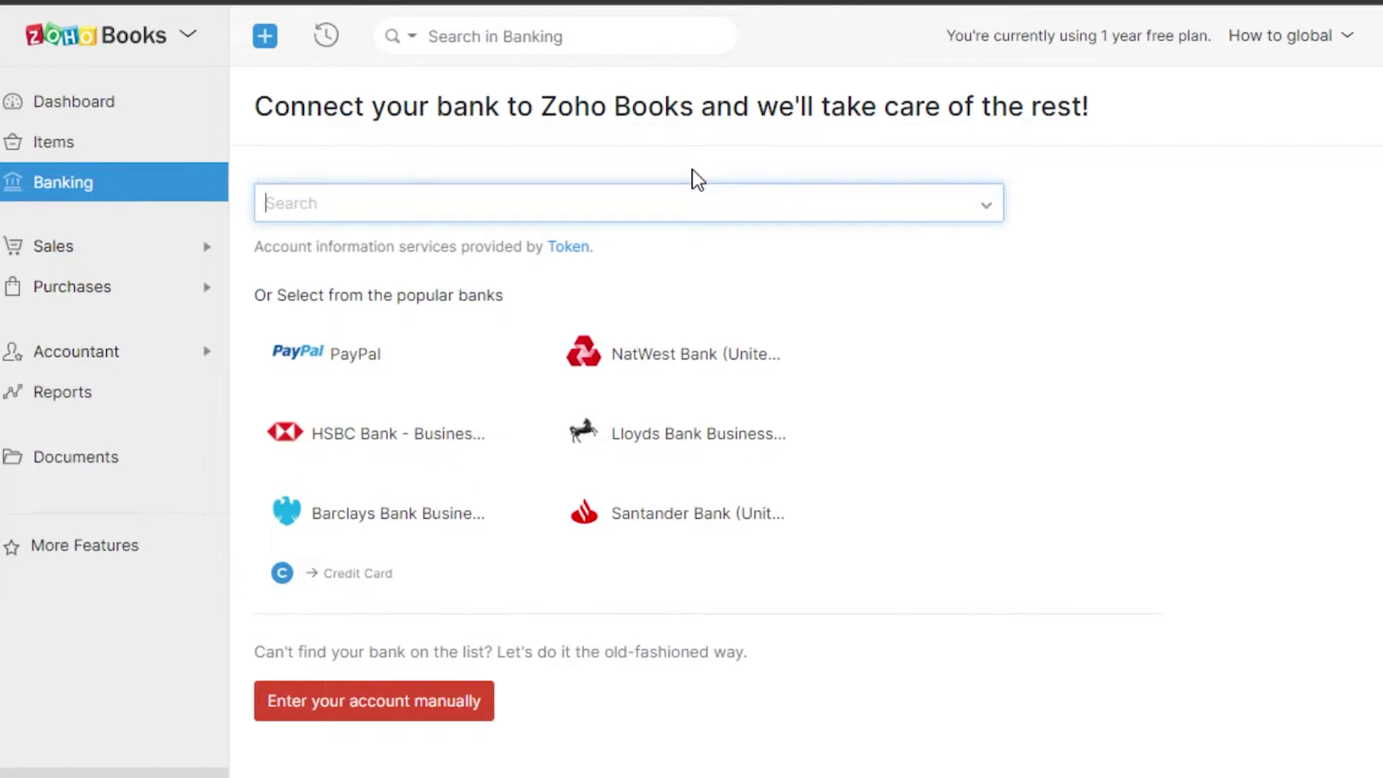
click(85, 250)
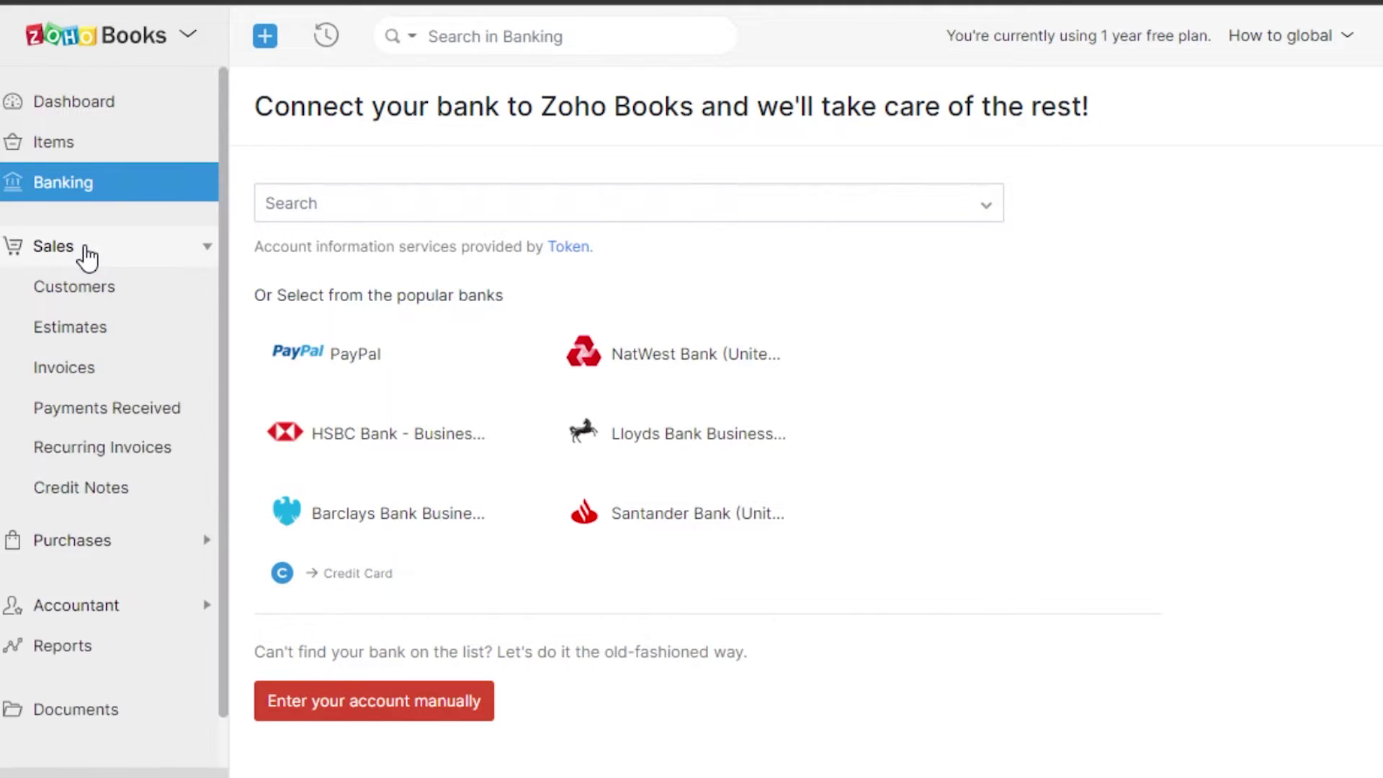
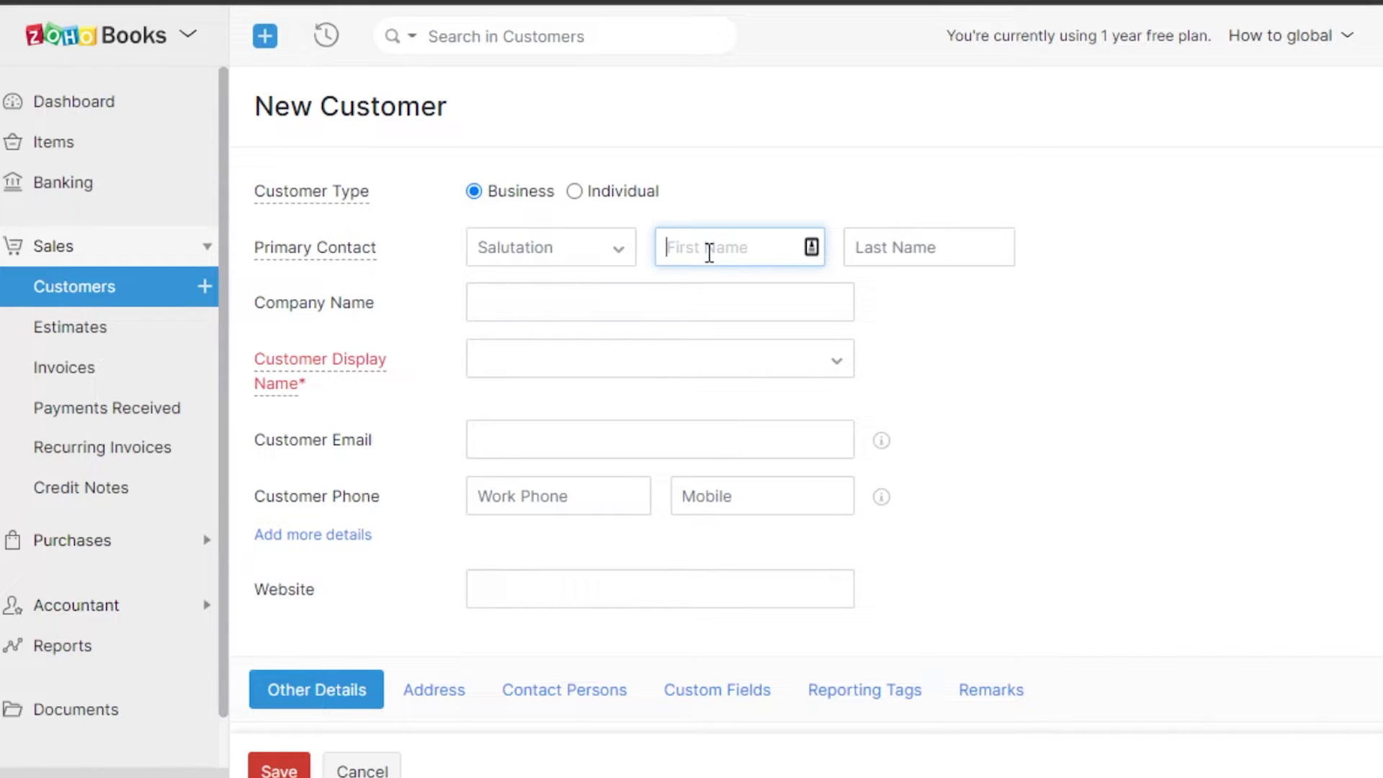
Enter the contact's first and last name, company 'medium', keep the full-name display name, and paste the e-mail
text(Harry)
click(940, 246)
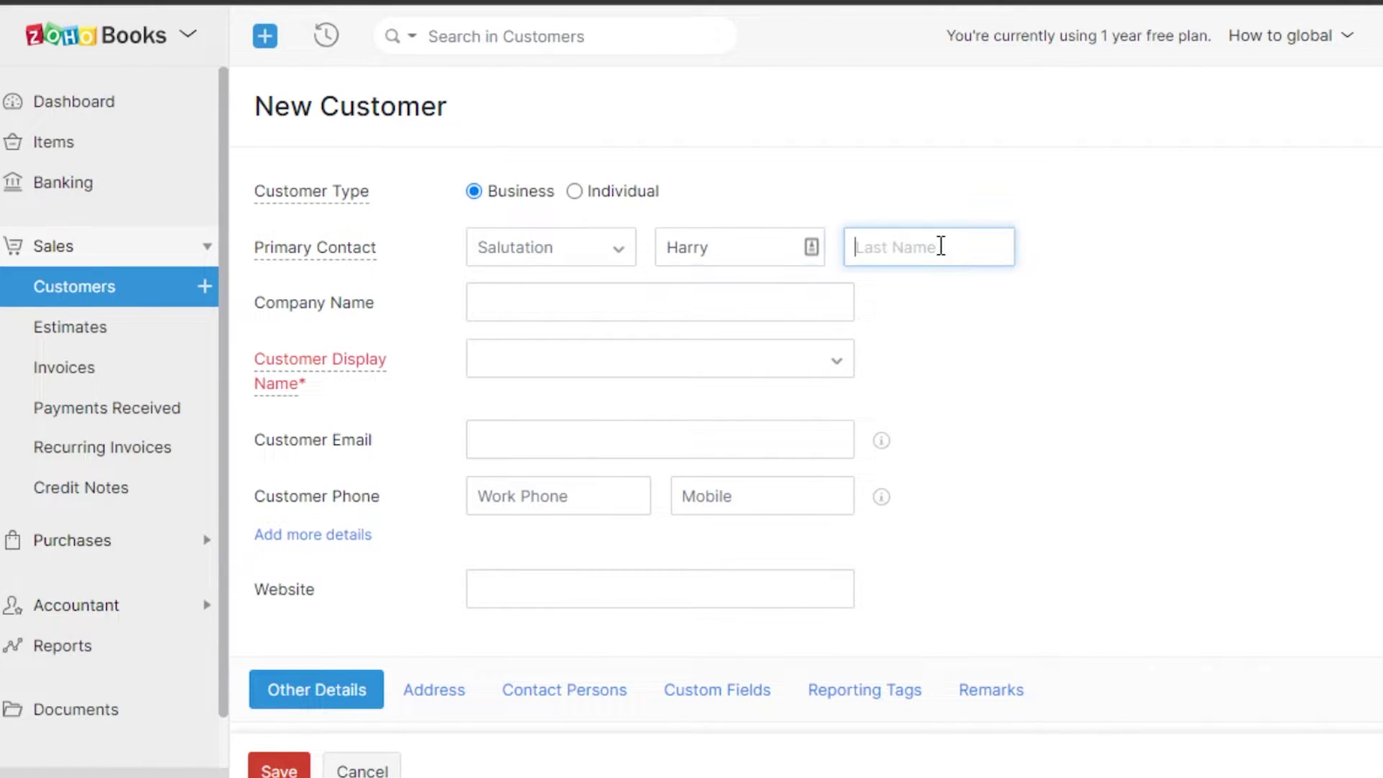
text(chedder)
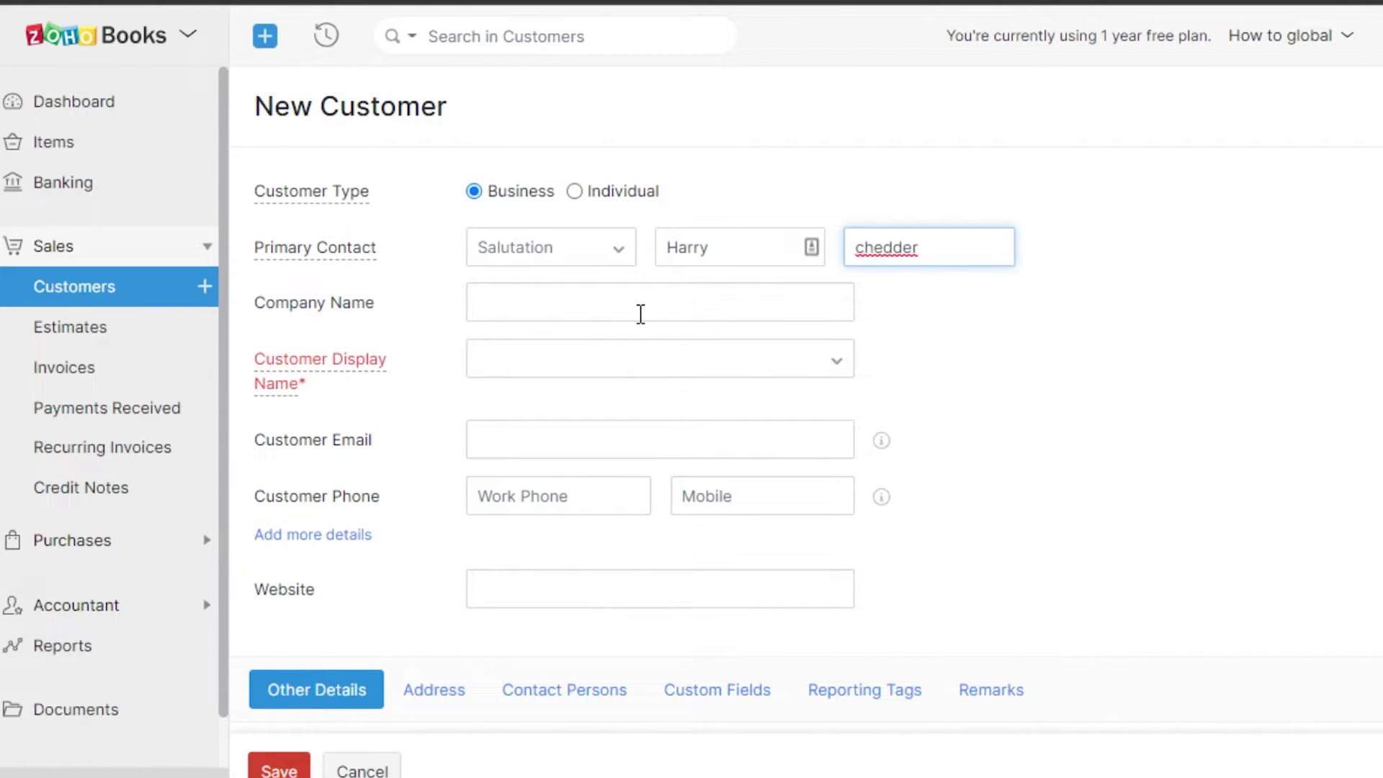
click(640, 313)
text(me)
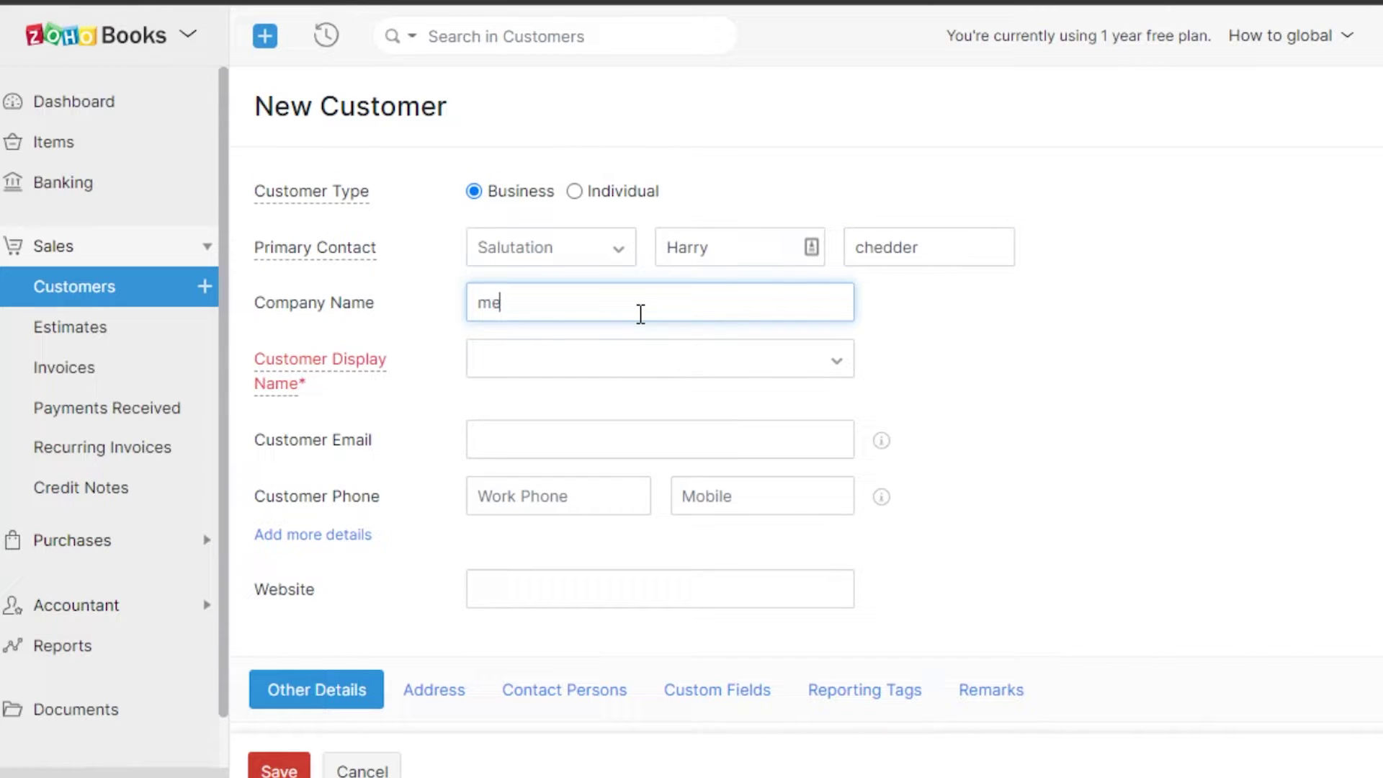
text(dium)
click(603, 364)
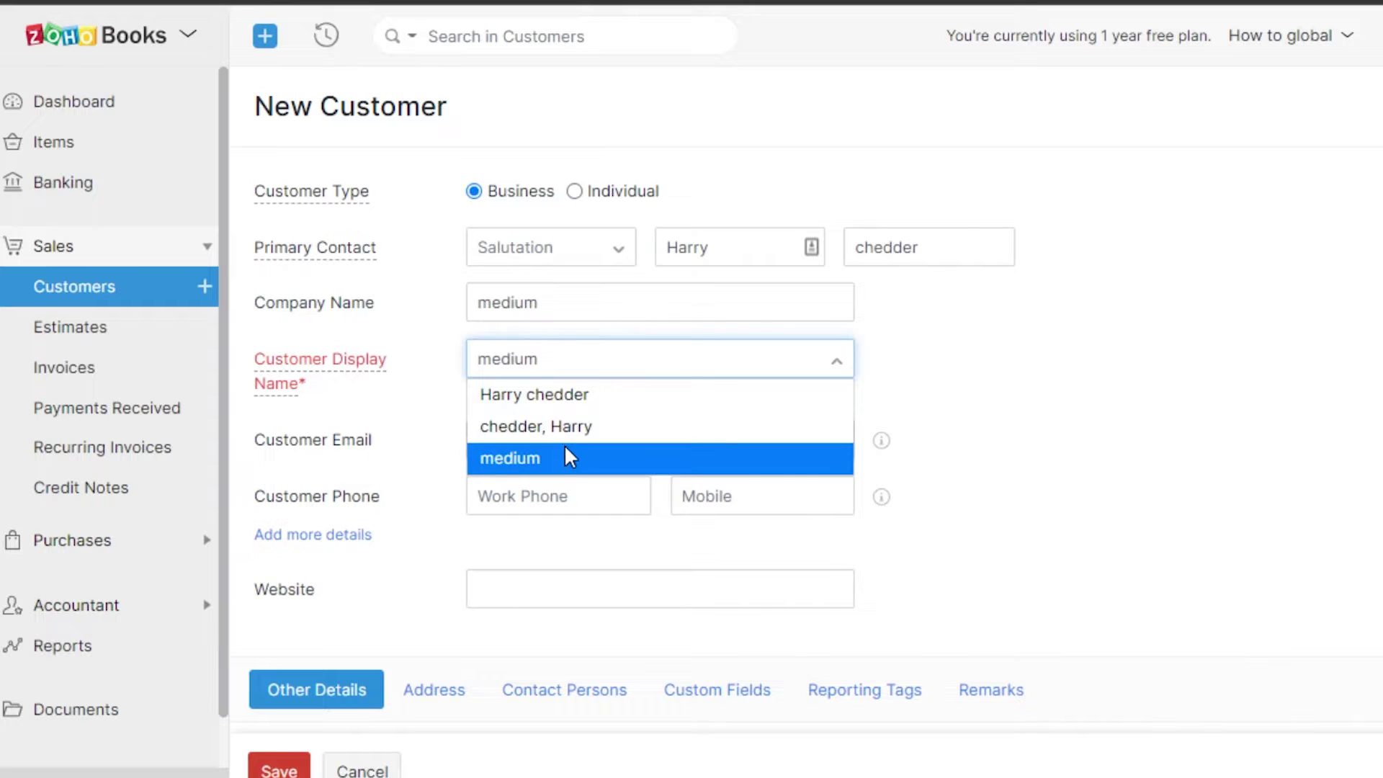
key(Escape)
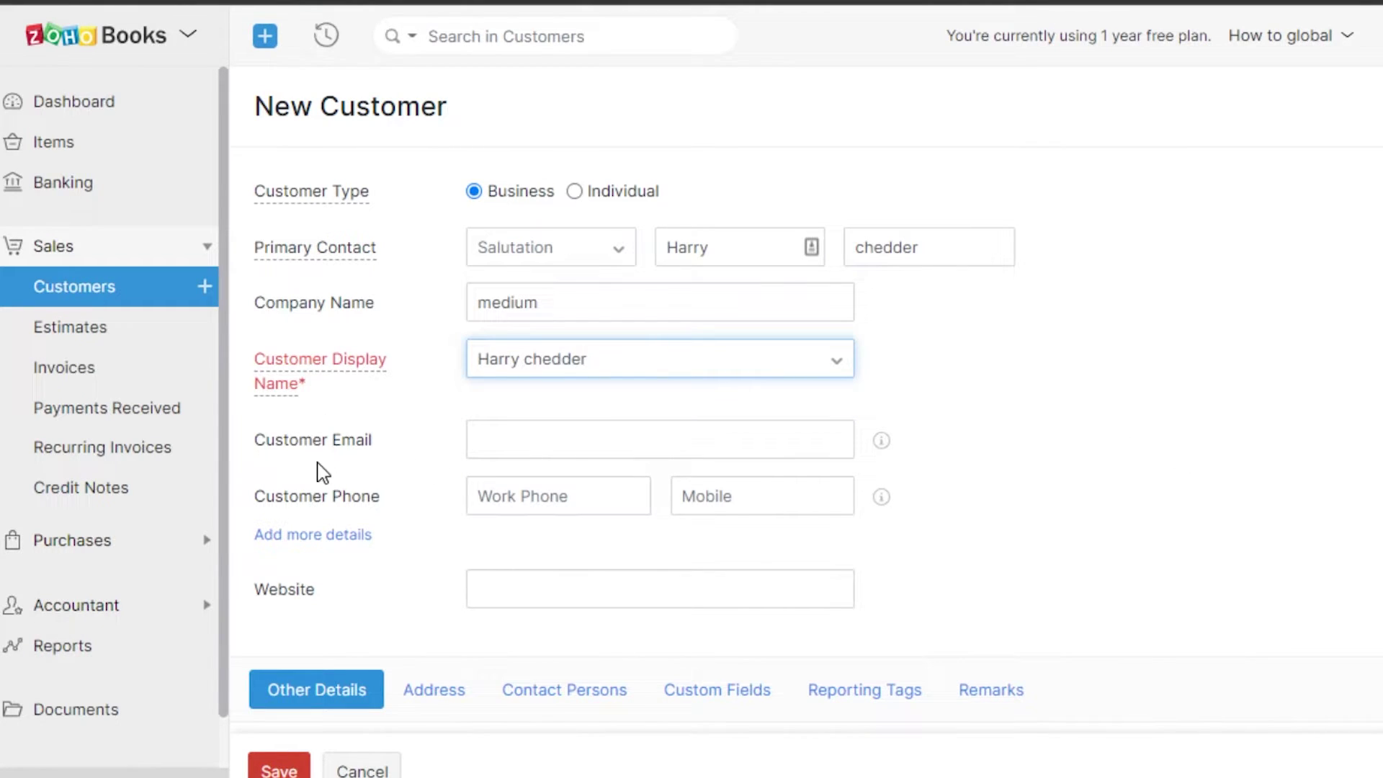
click(596, 444)
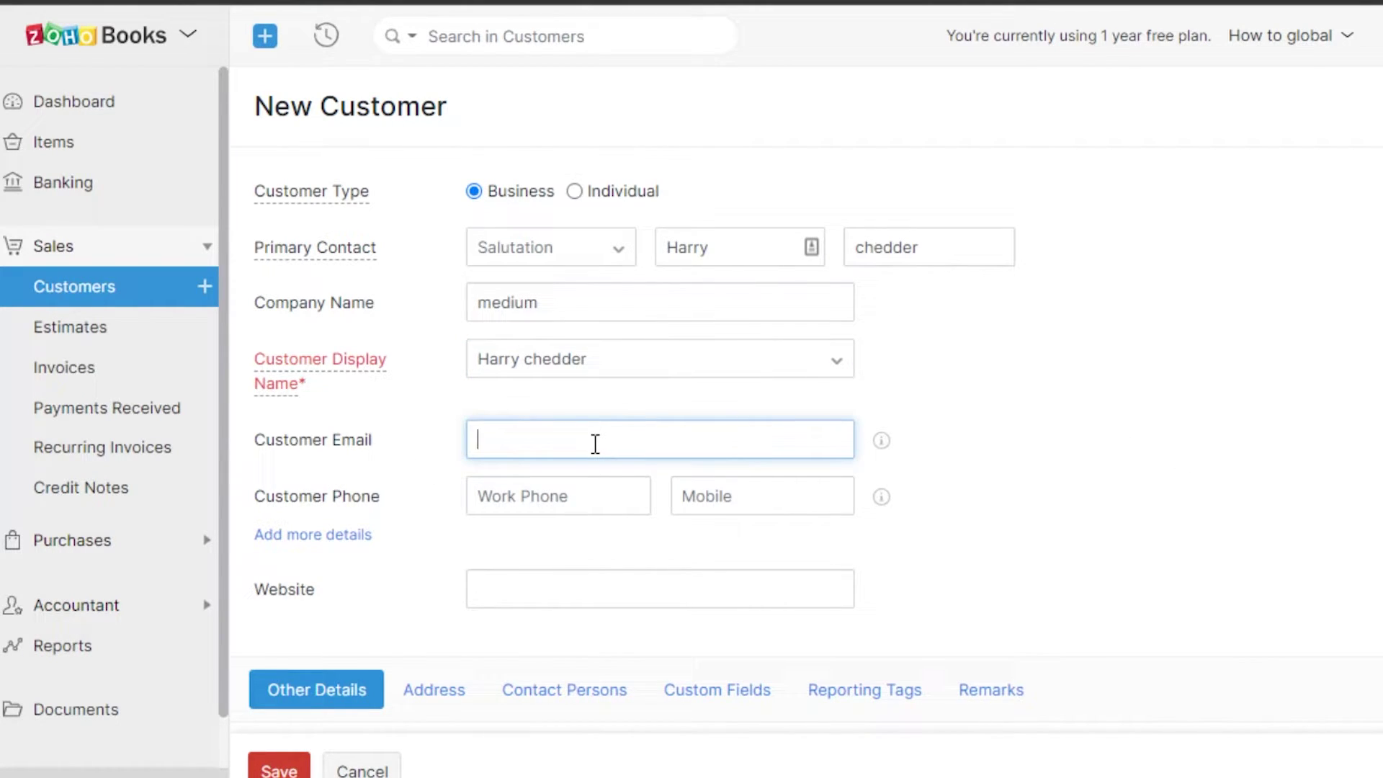
key(ctrl+v)
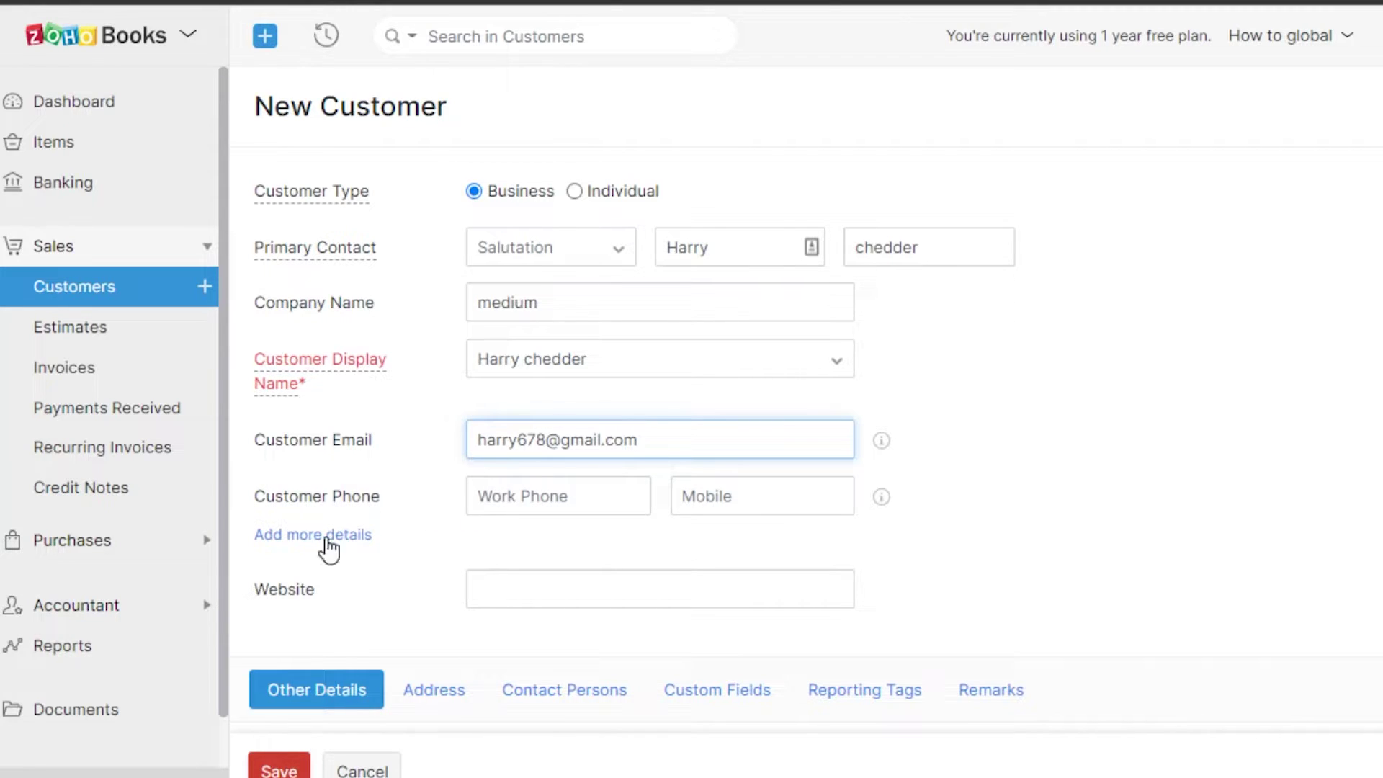
Set the customer's currency to EUR- Euro
scroll(648, 382, down, 4)
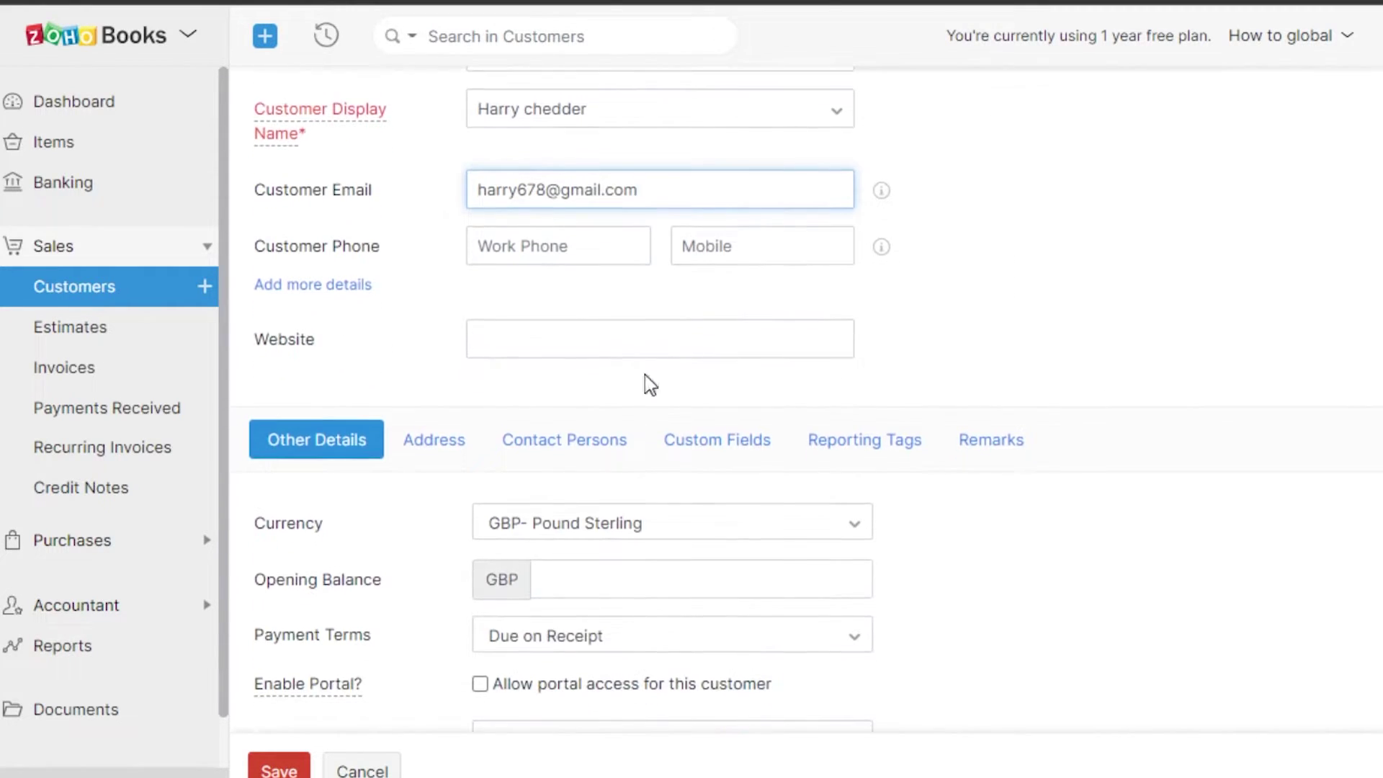
scroll(1306, 442, down, 3)
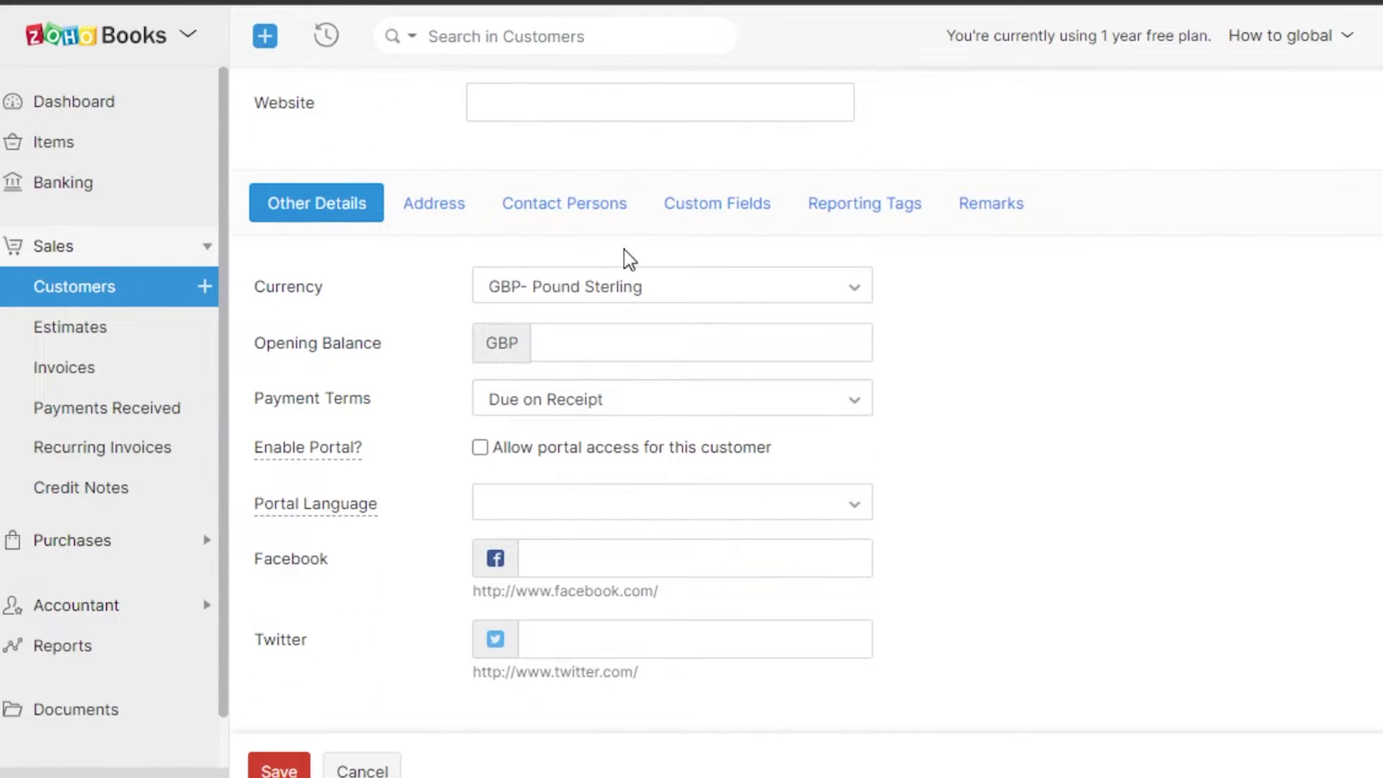
click(648, 291)
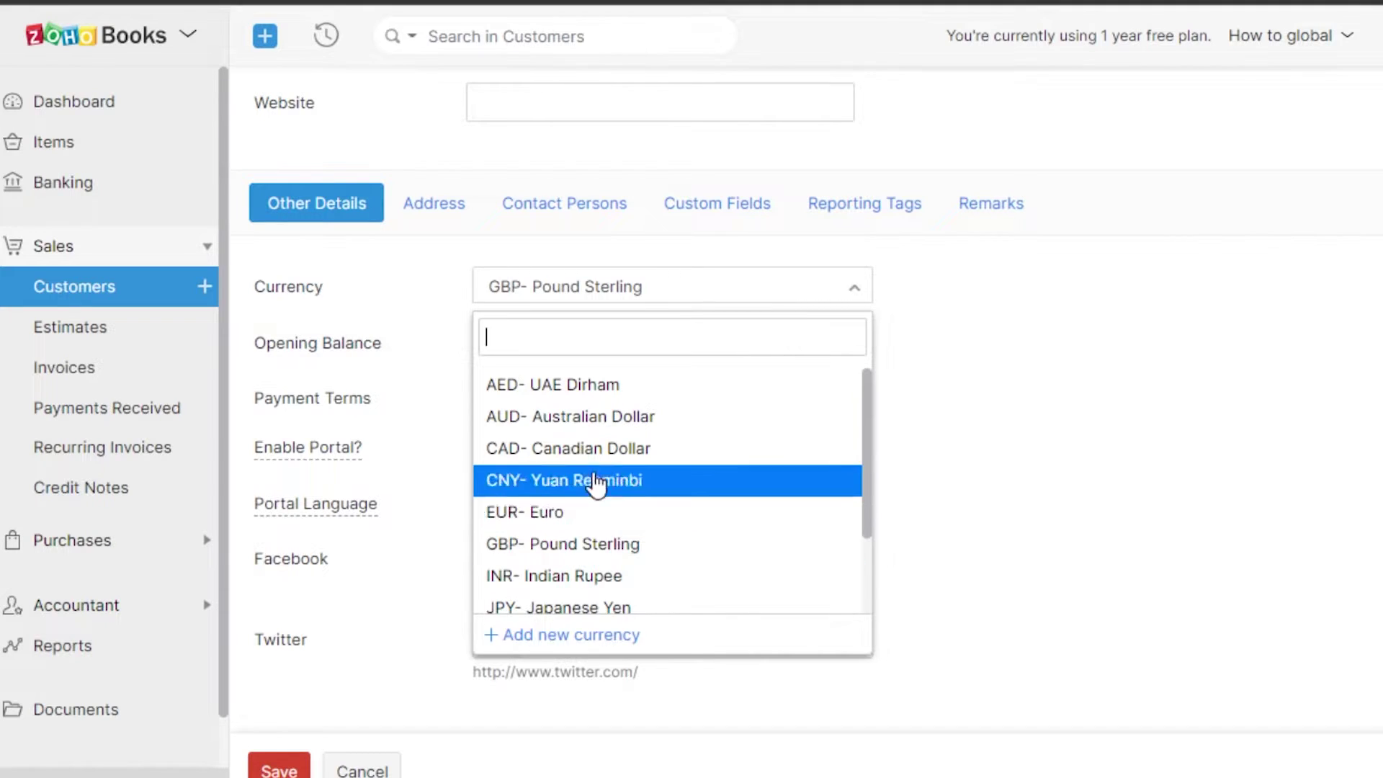
drag(861, 481, 855, 546)
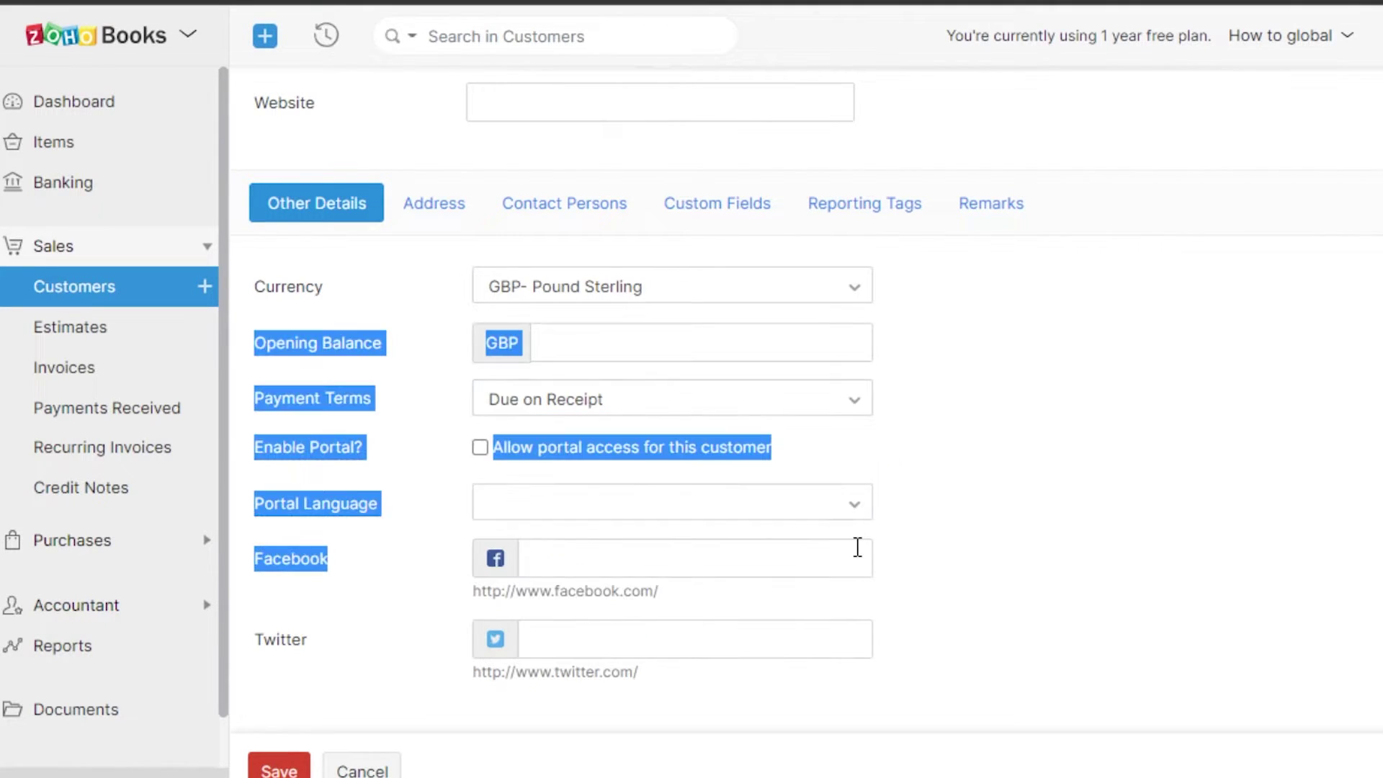
click(639, 310)
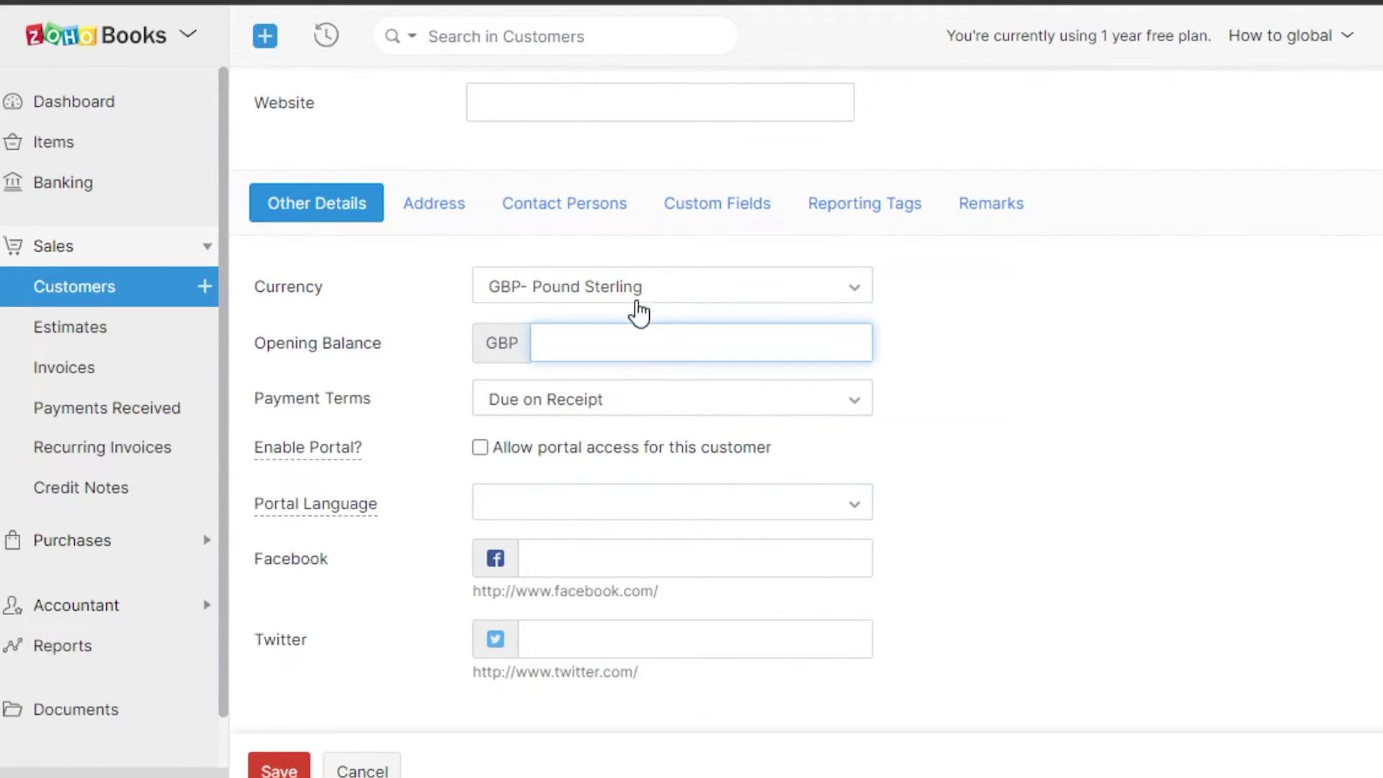
click(598, 295)
click(550, 513)
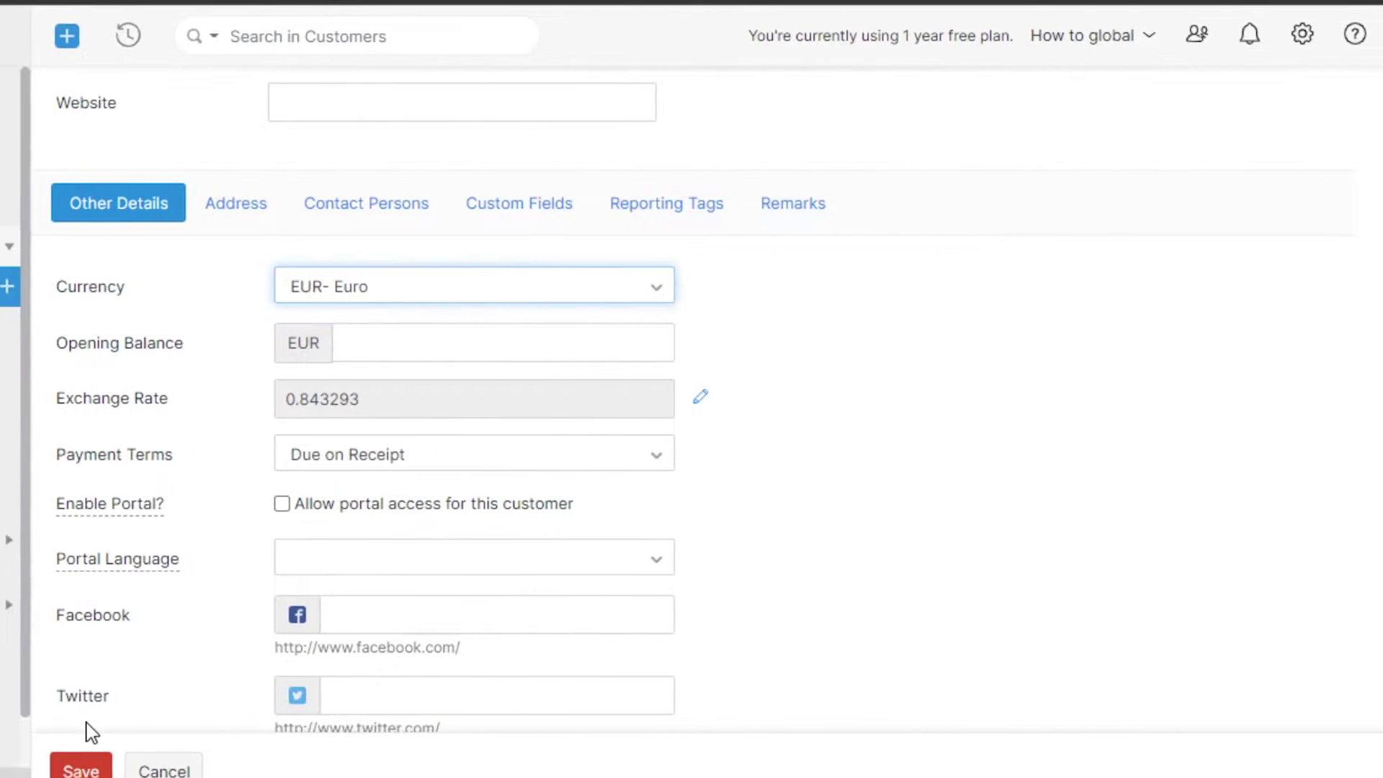
Save the Euro customer and list the transaction types available for them
click(85, 766)
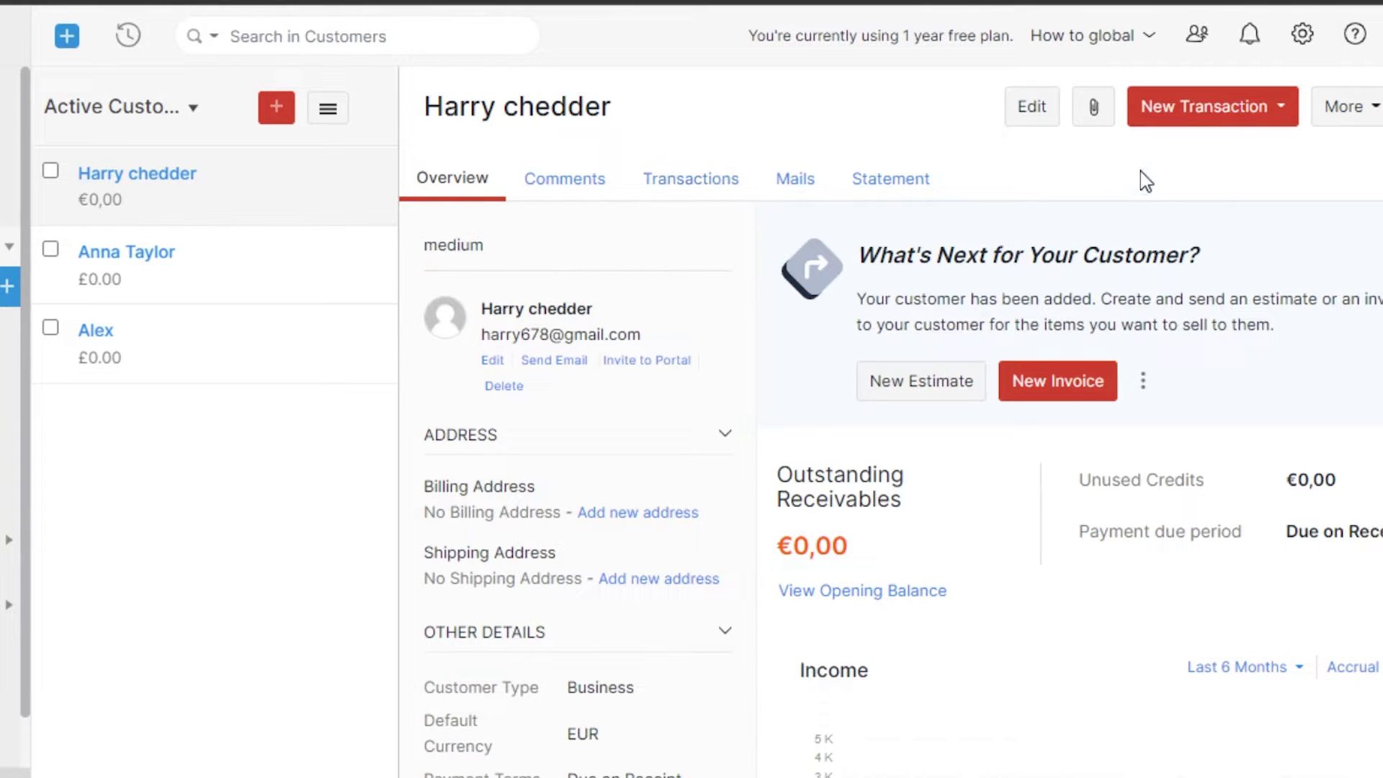
click(1195, 118)
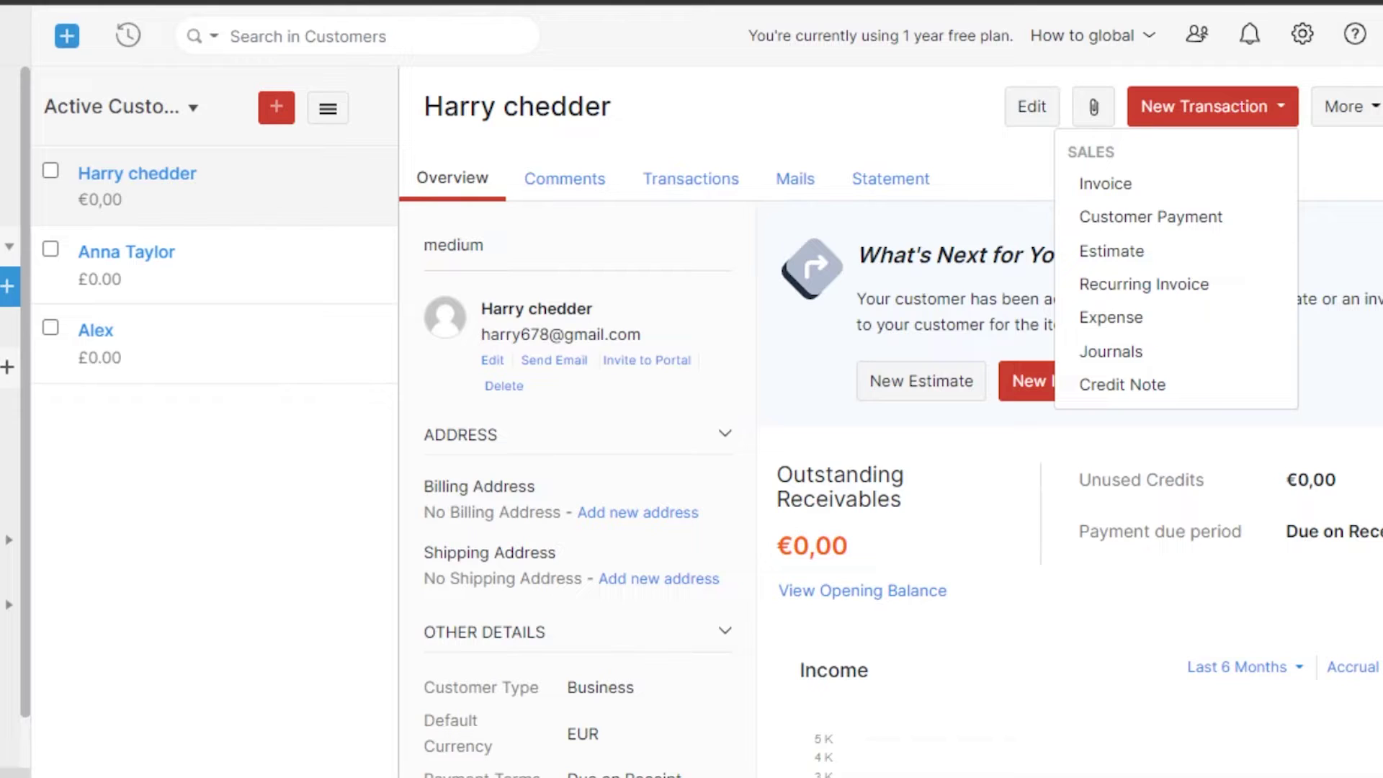
Create and save invoice INV-000002 for 3 online sessions, totalling €209,88
click(1127, 184)
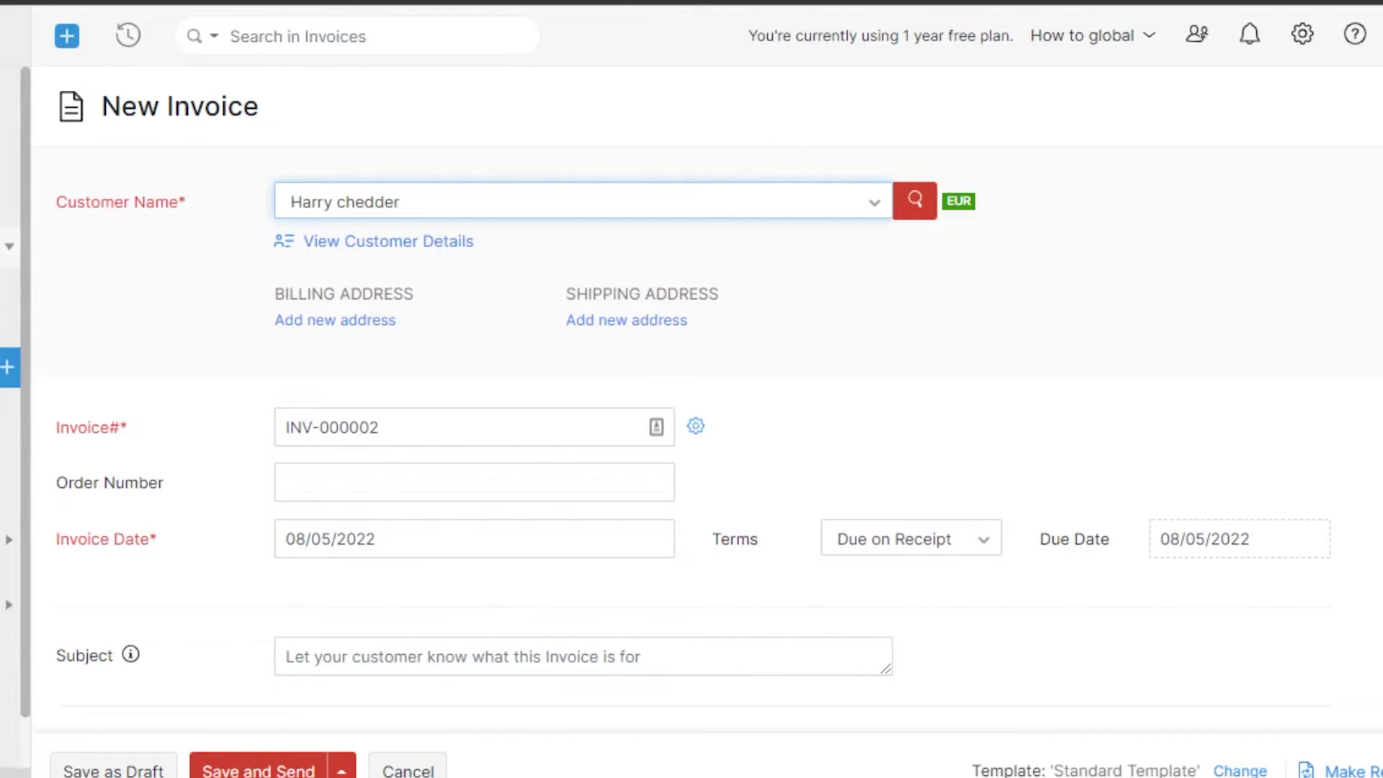
scroll(709, 398, down, 10)
scroll(709, 398, up, 2)
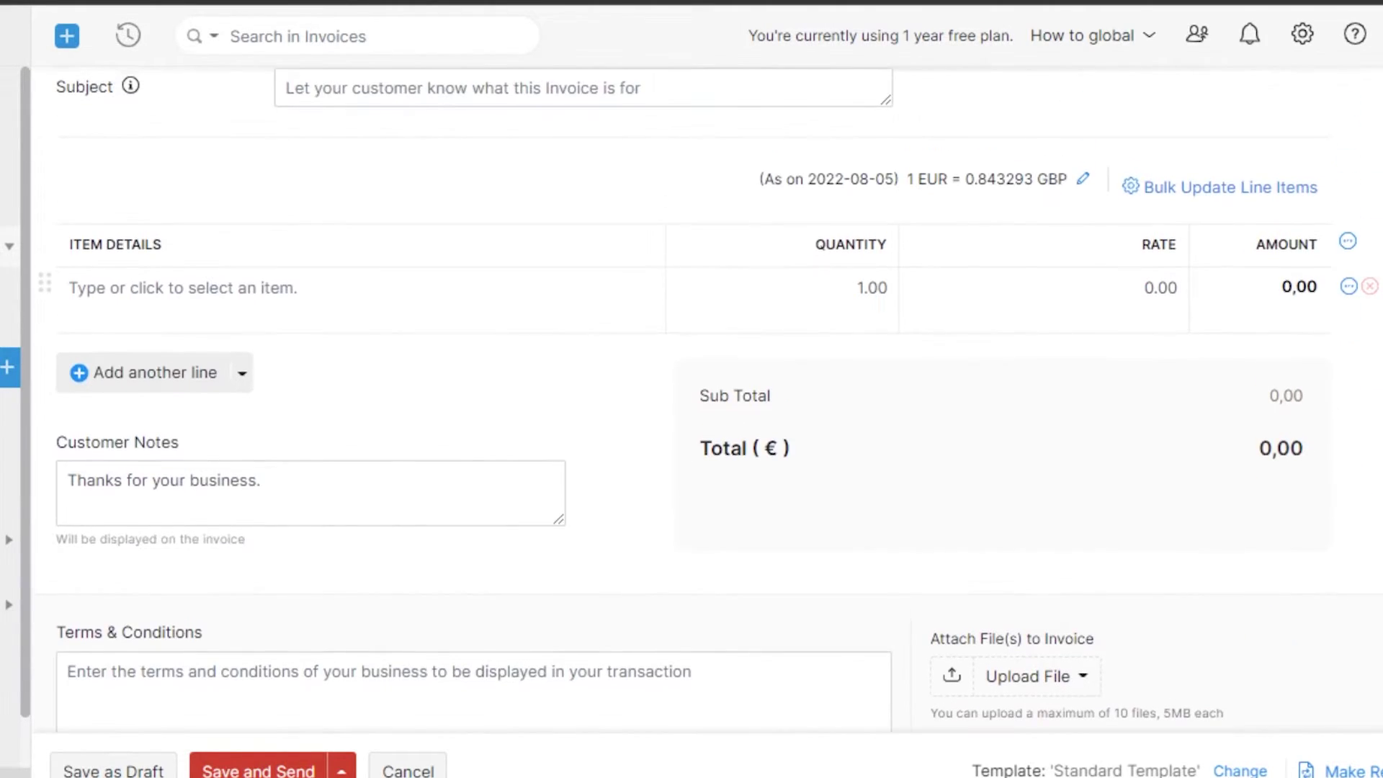
click(217, 289)
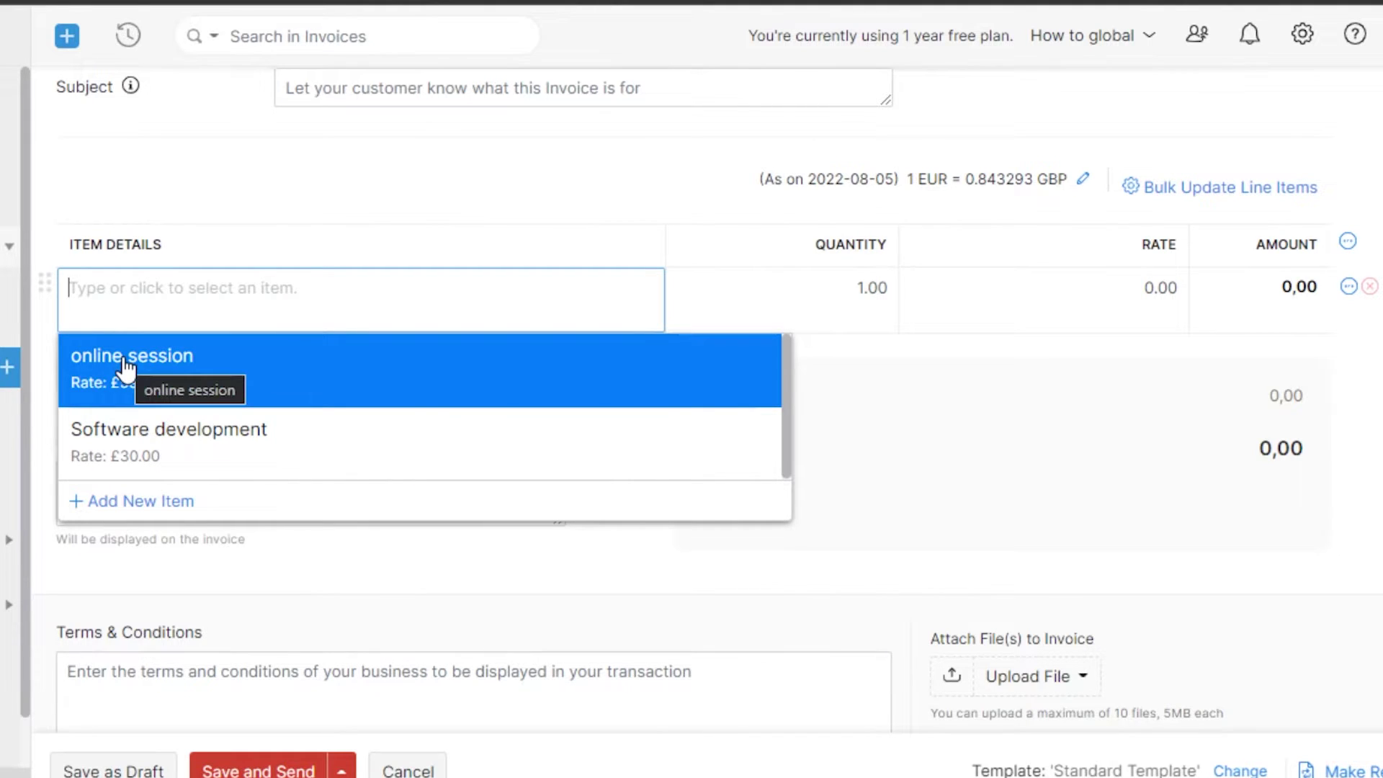
click(123, 366)
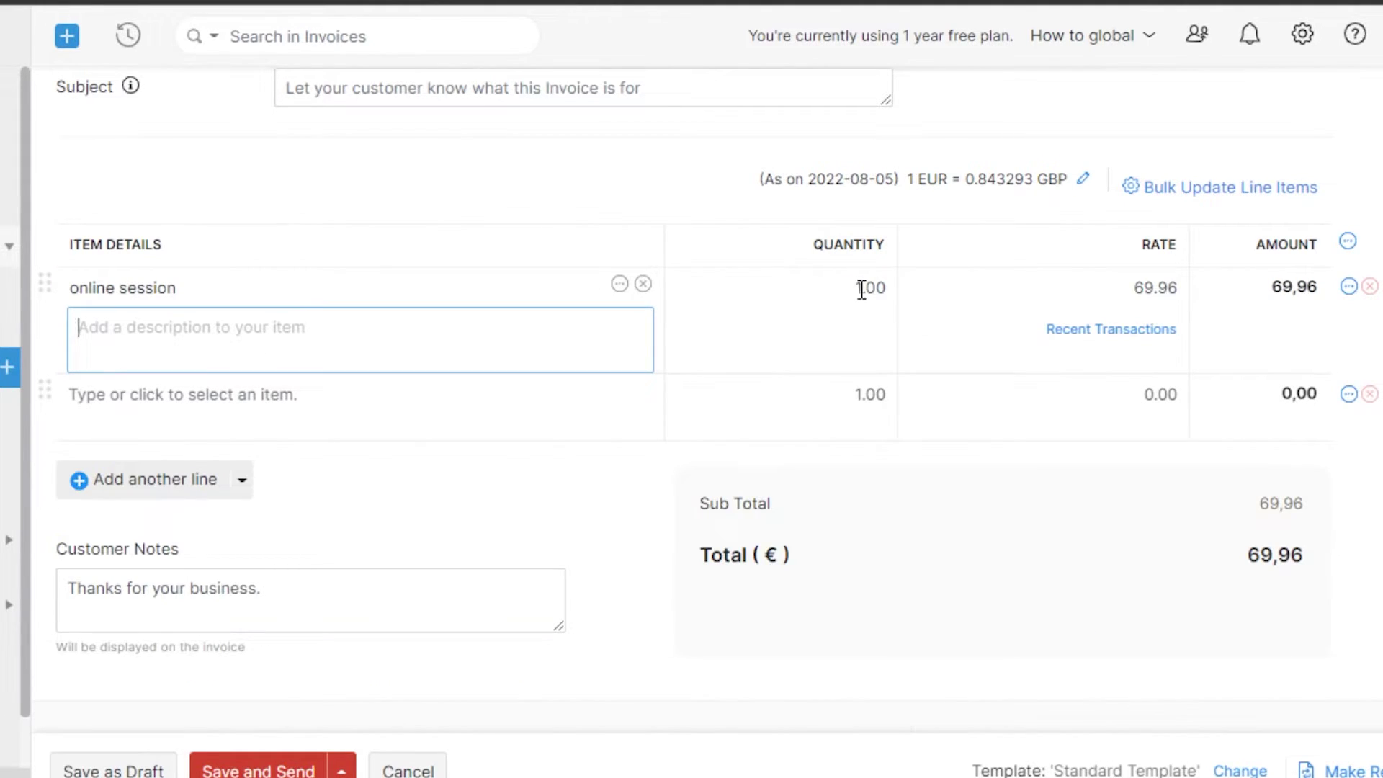
click(861, 289)
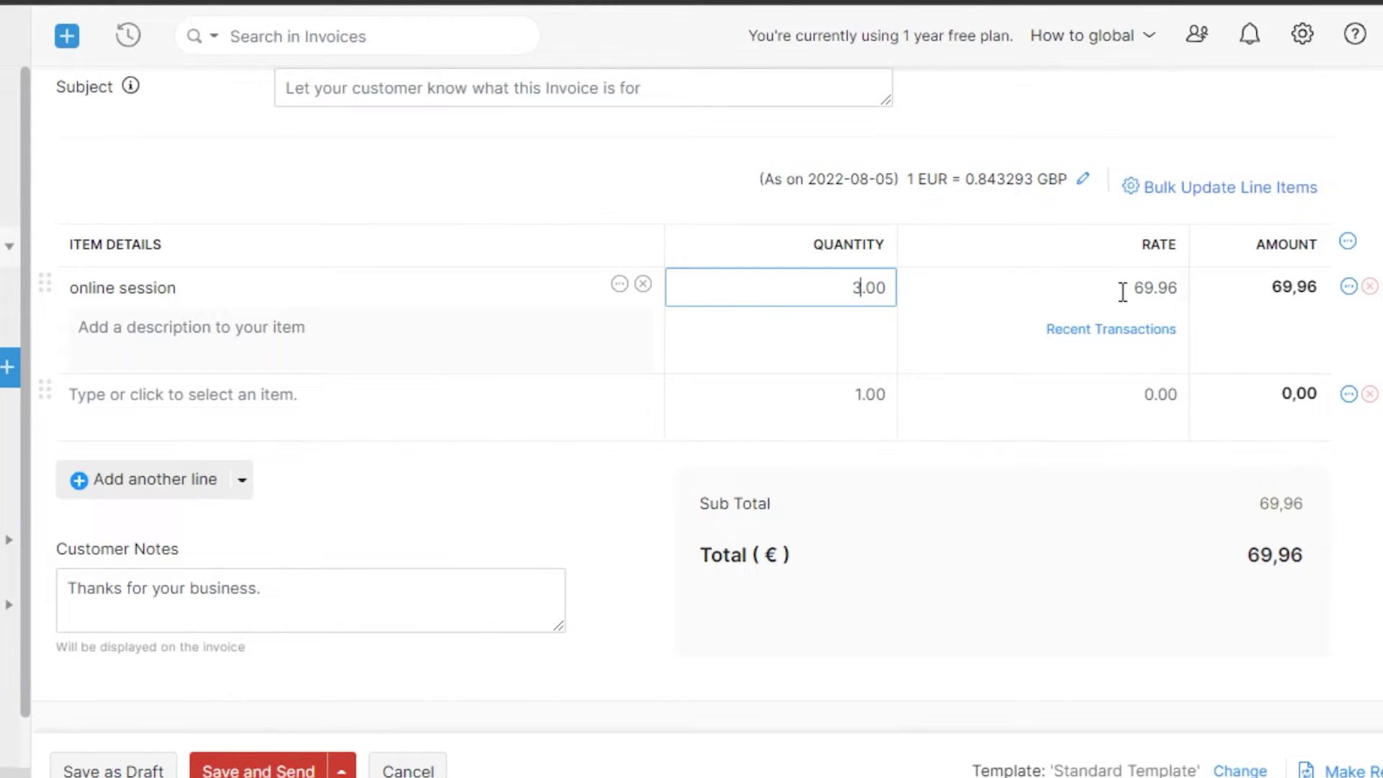
click(1280, 382)
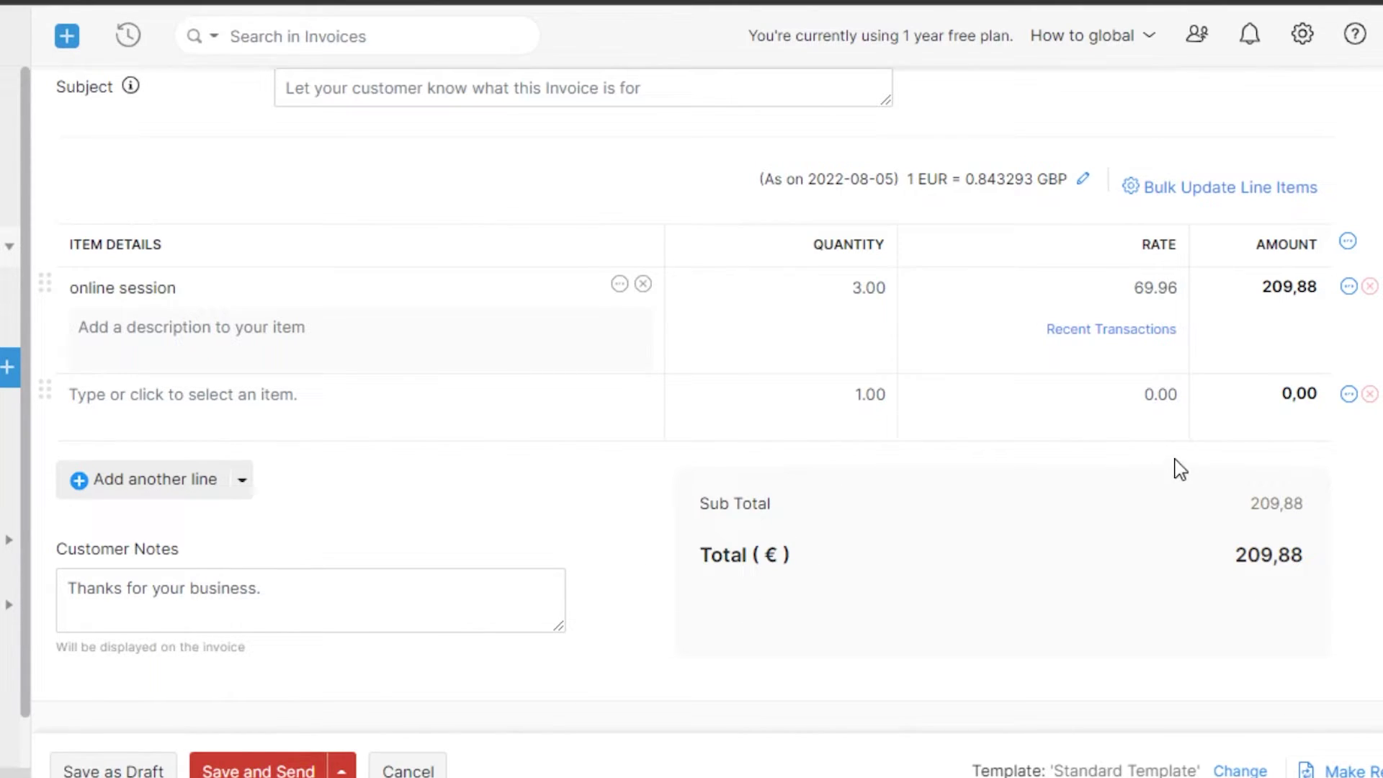
scroll(691, 389, down, 7)
scroll(691, 389, up, 1)
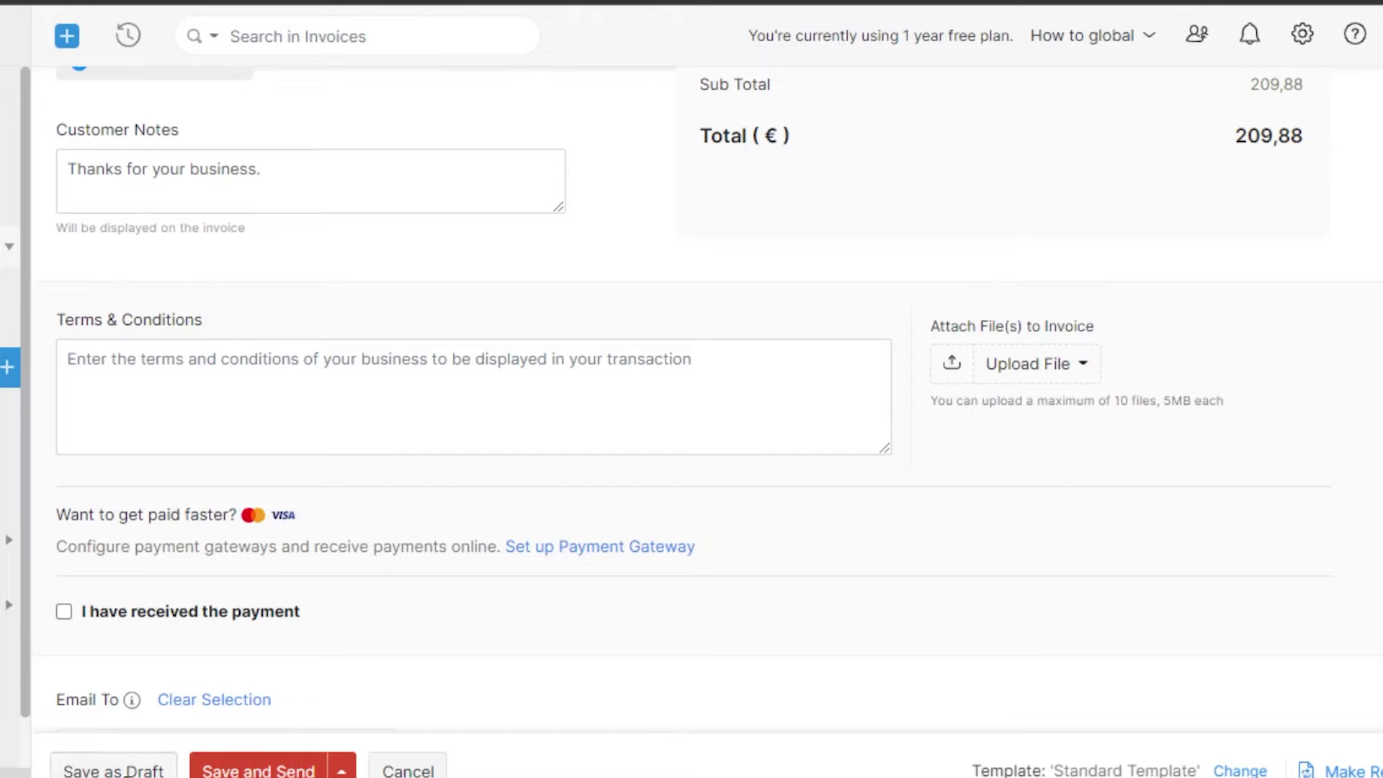
click(306, 769)
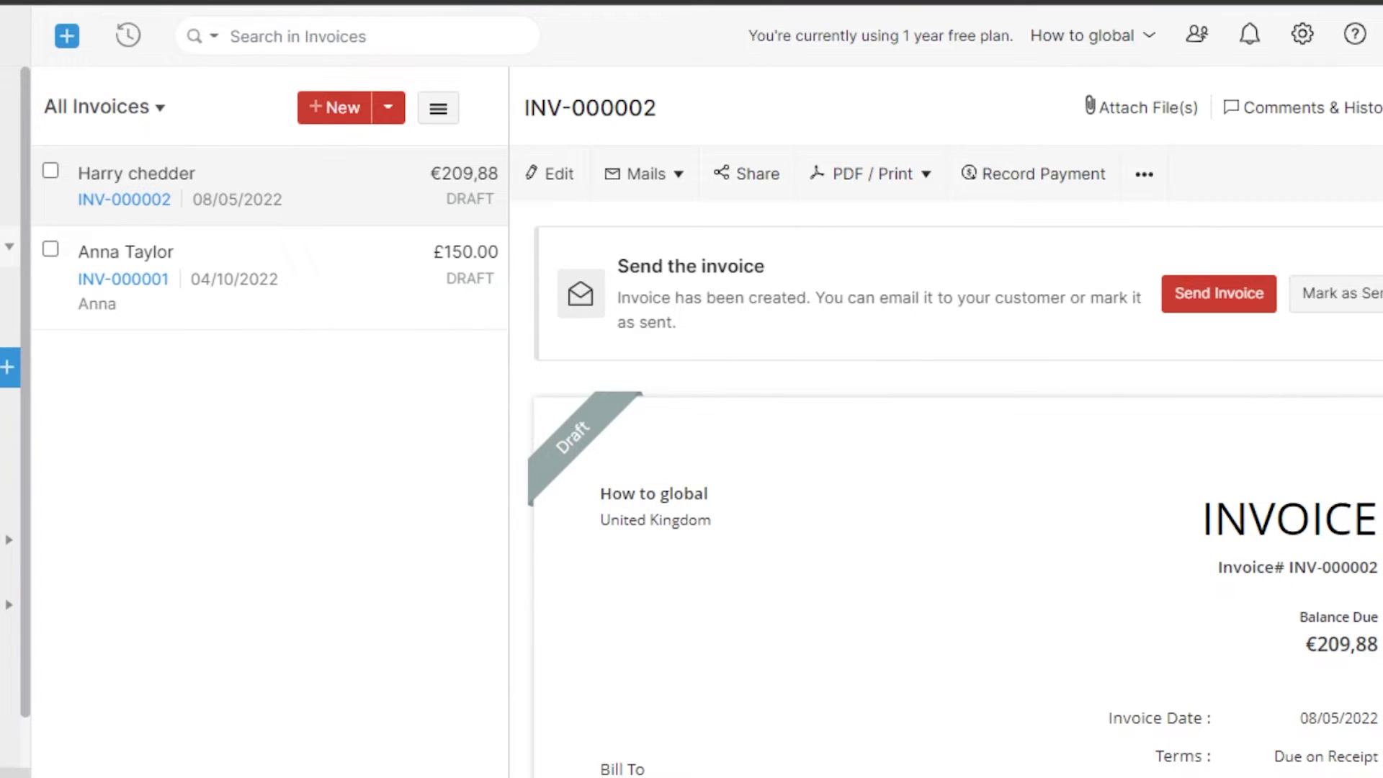
Start a new estimate from the Estimates list for the existing customer
click(11, 326)
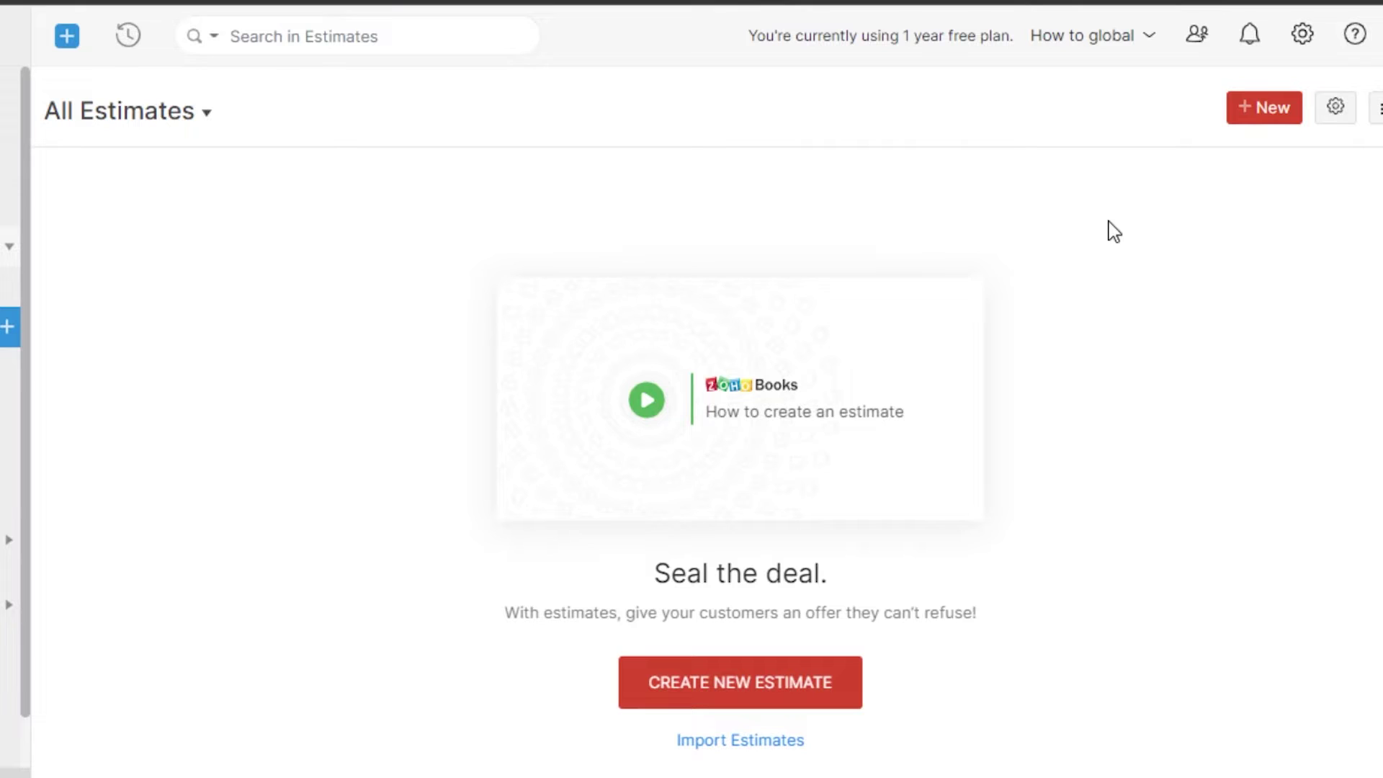
click(1233, 116)
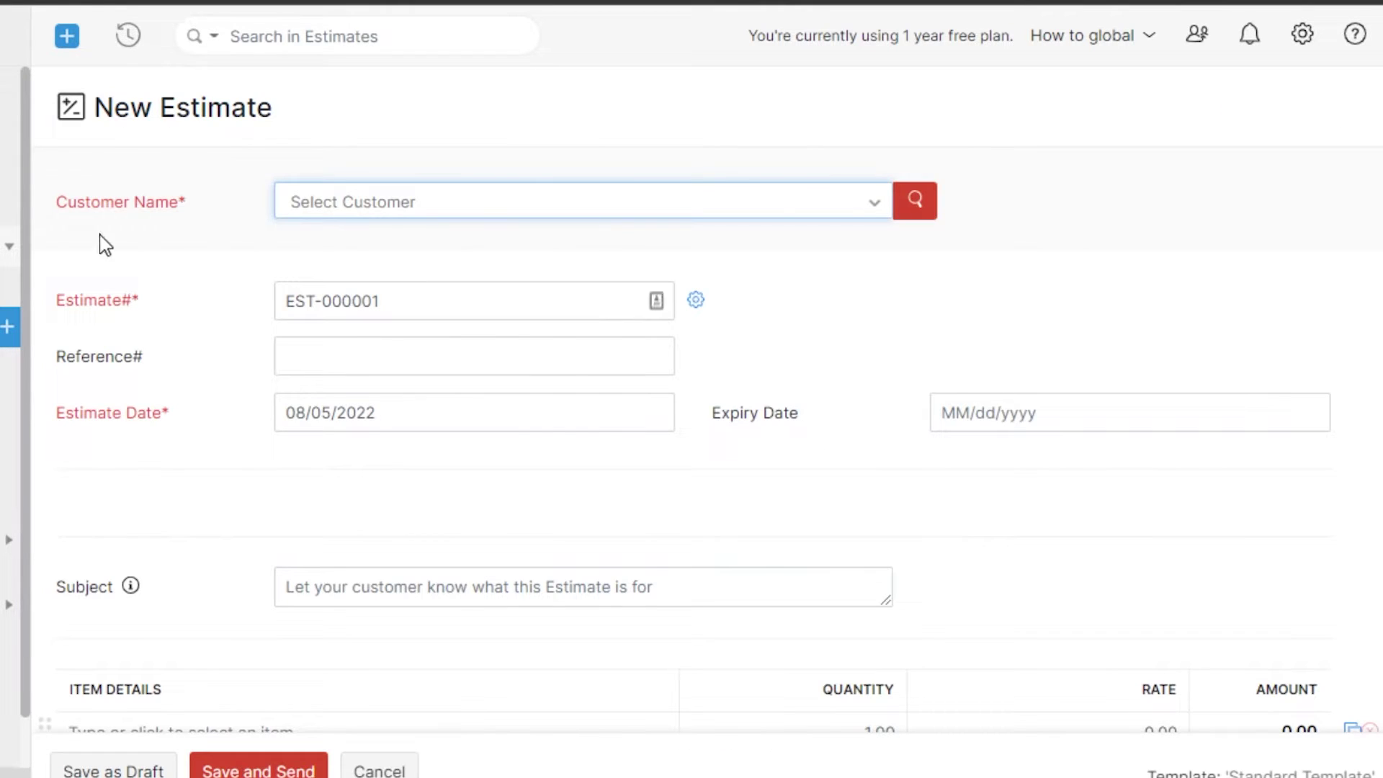
click(425, 209)
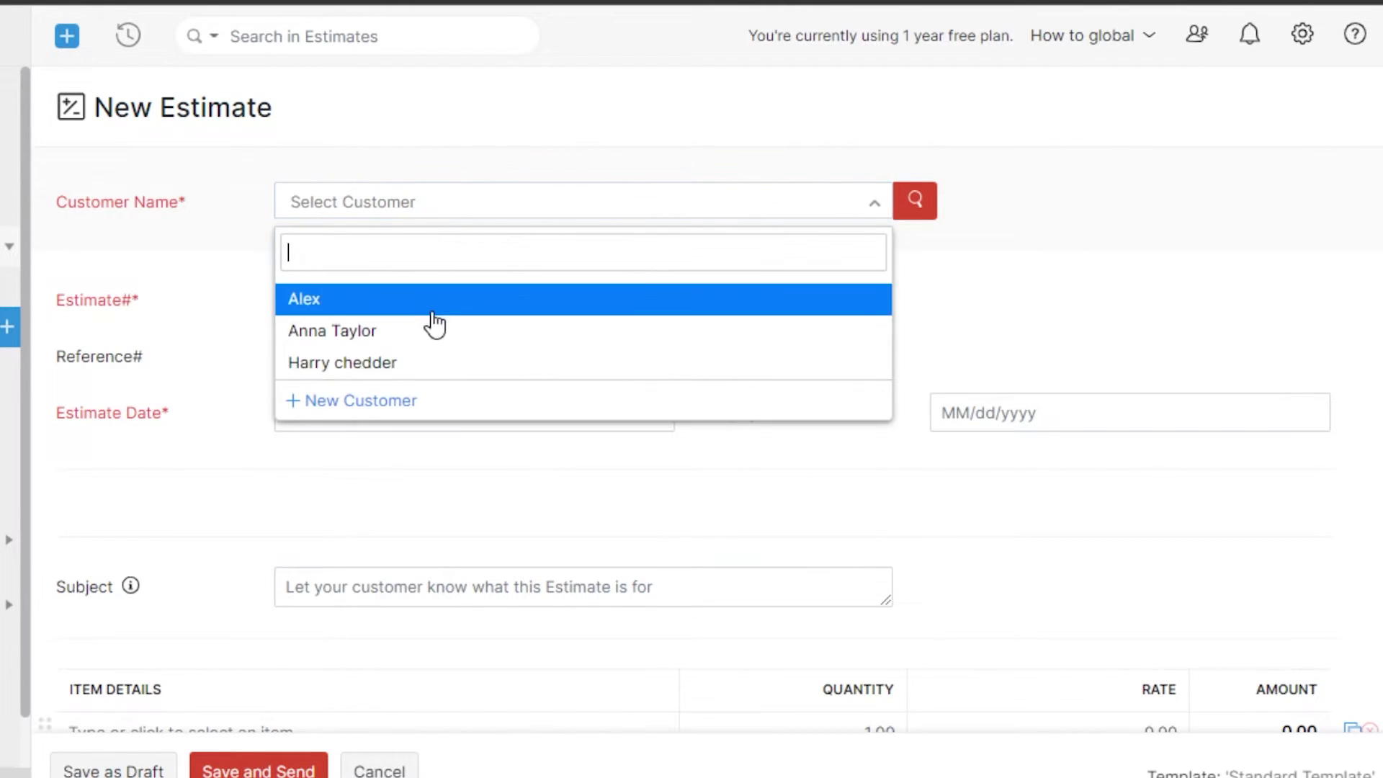
click(387, 335)
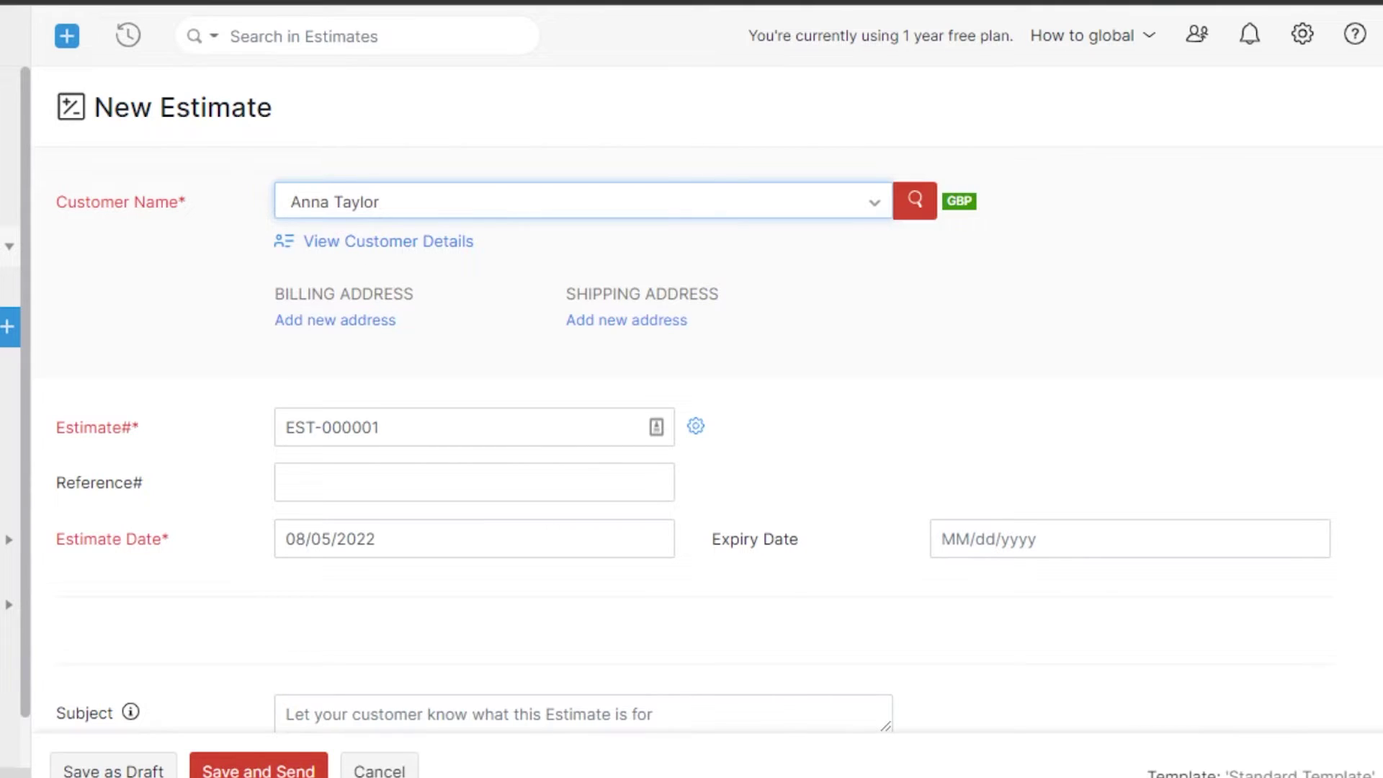
Add an online session line at £59 with quantity 2 to the estimate
scroll(247, 278, down, 3)
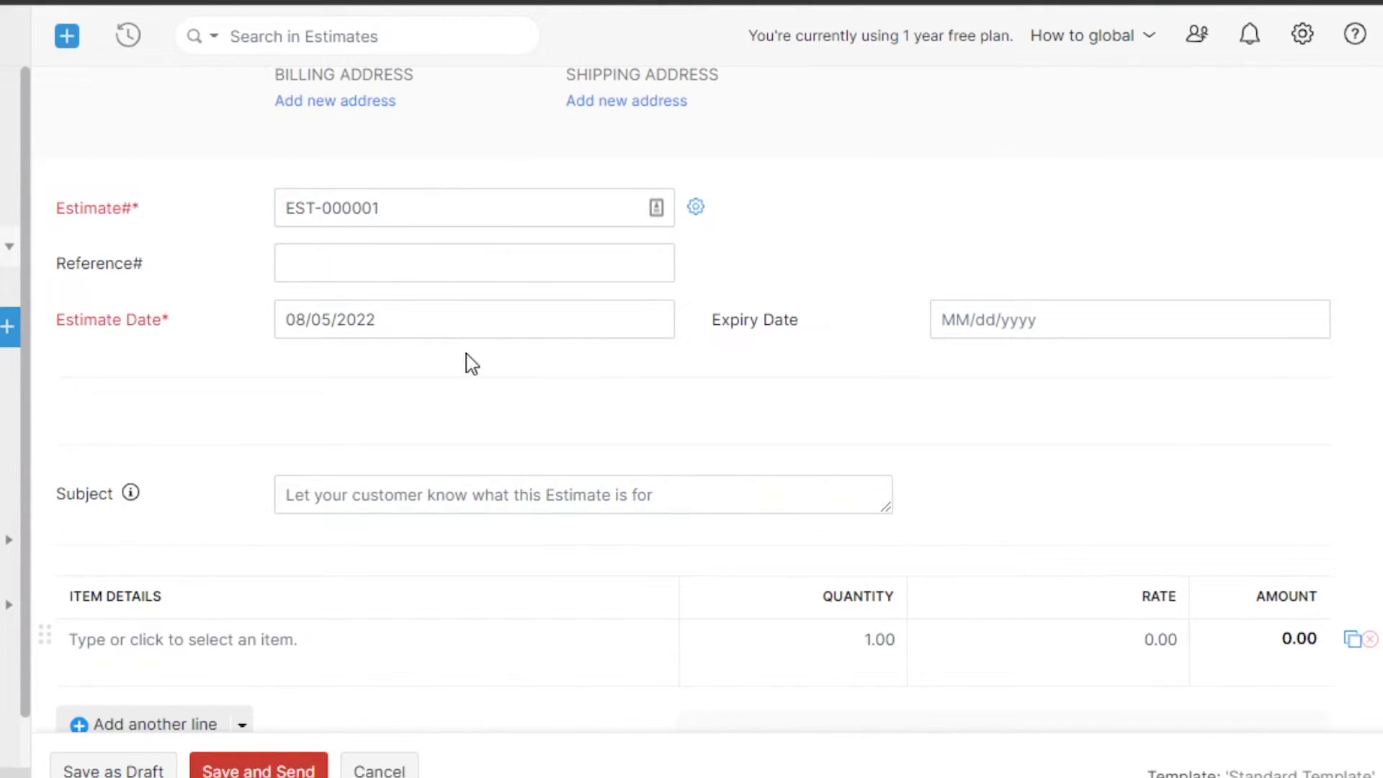
scroll(447, 185, down, 4)
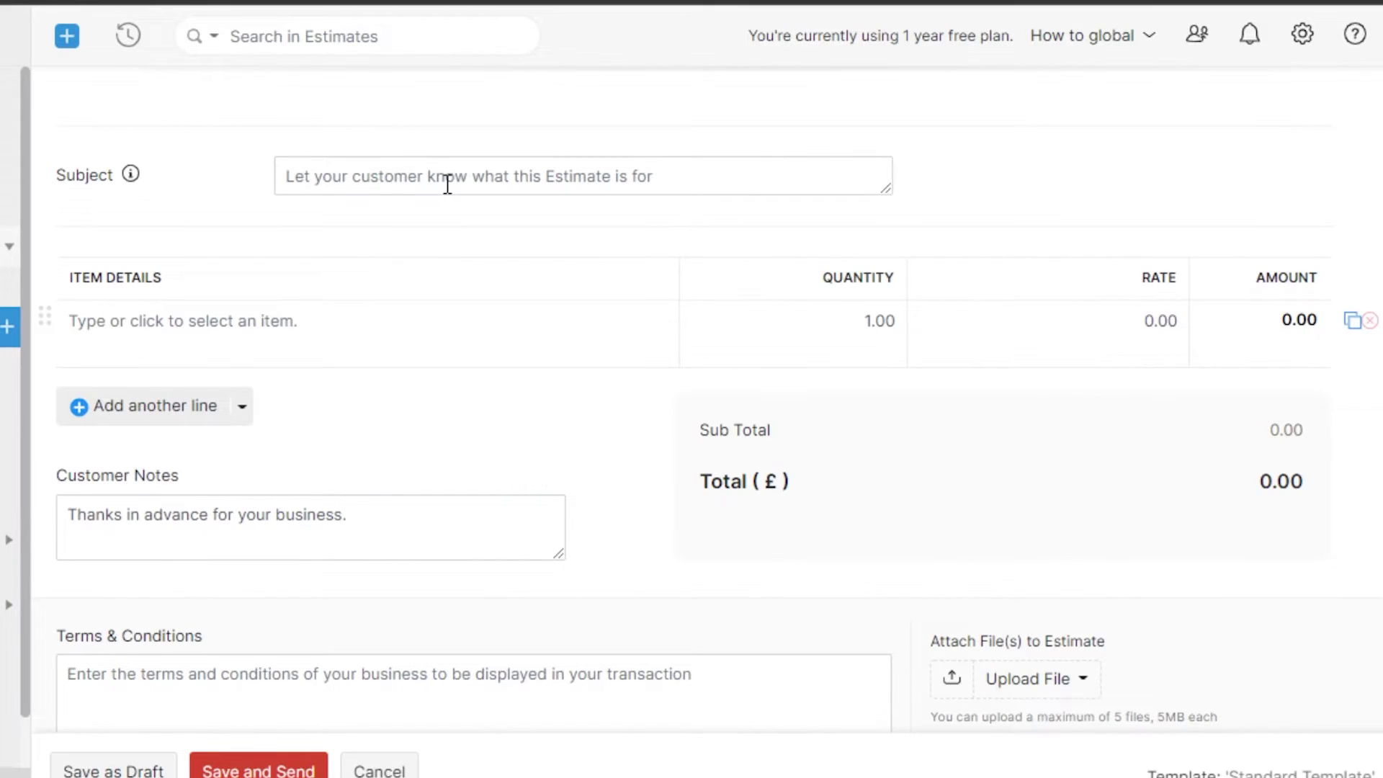
click(195, 323)
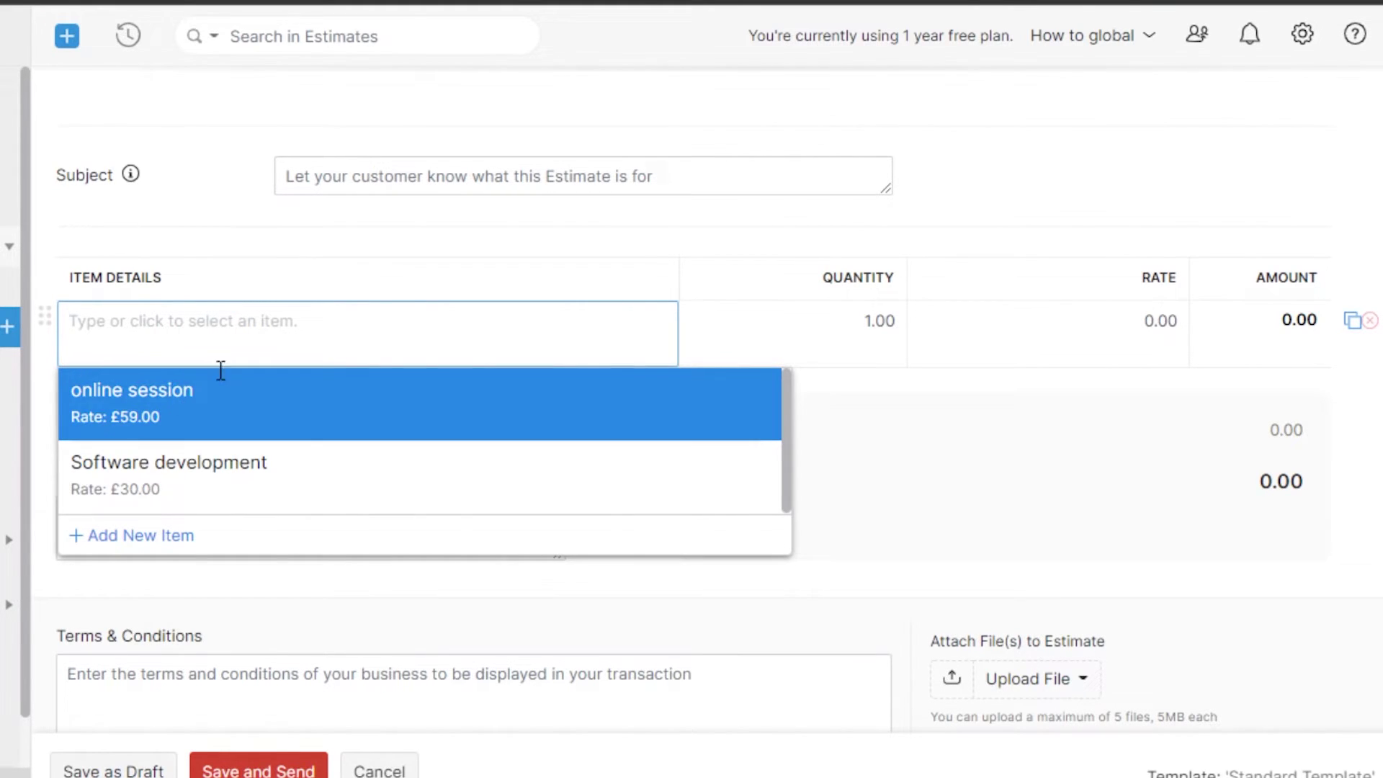
click(222, 409)
click(871, 317)
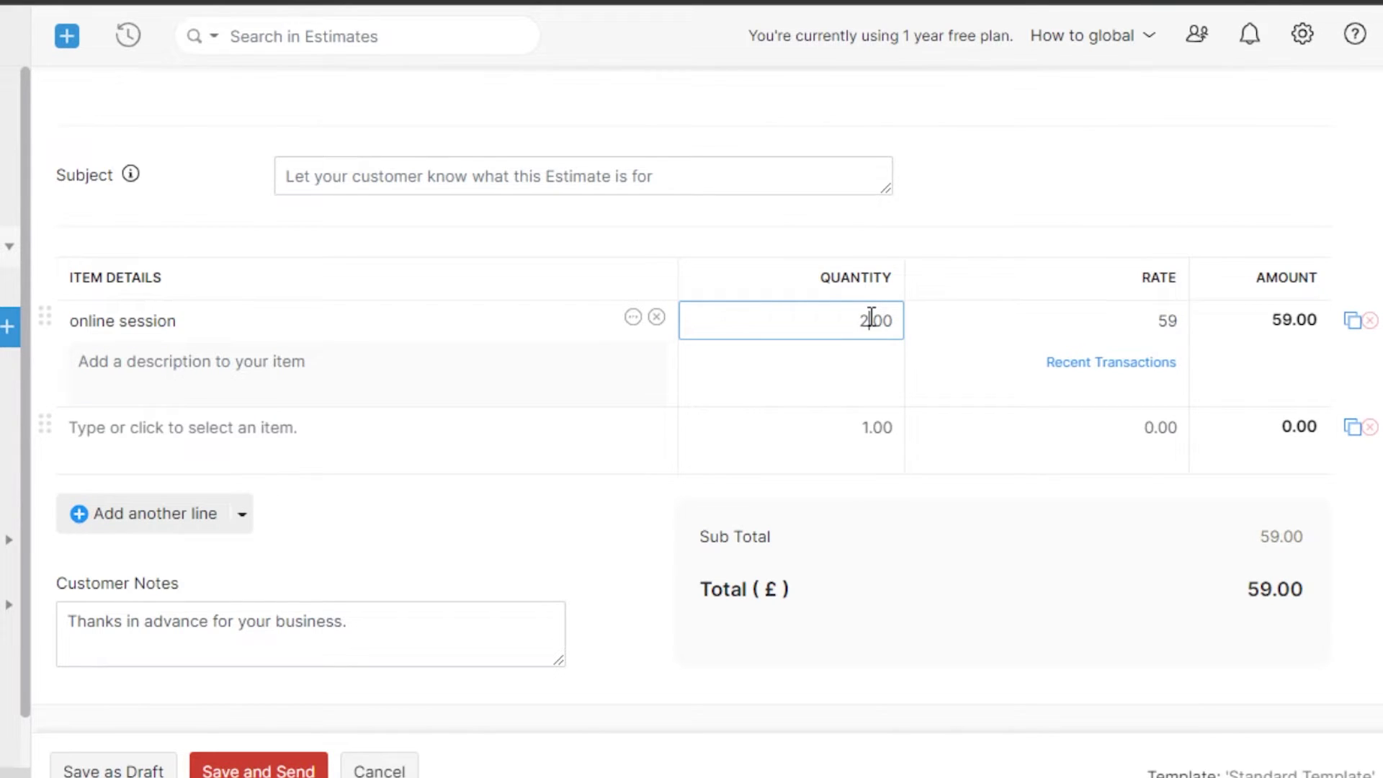
scroll(691, 389, down, 4)
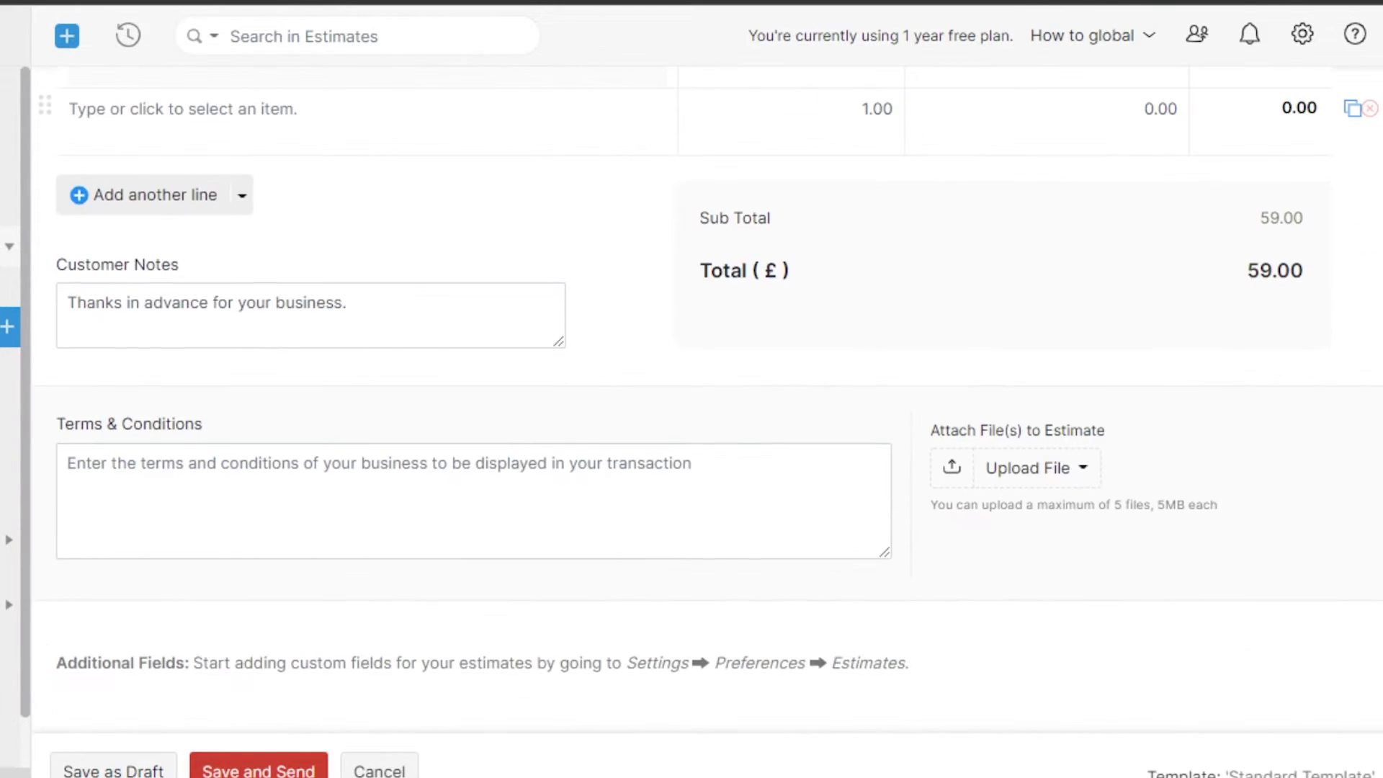
scroll(692, 389, up, 10)
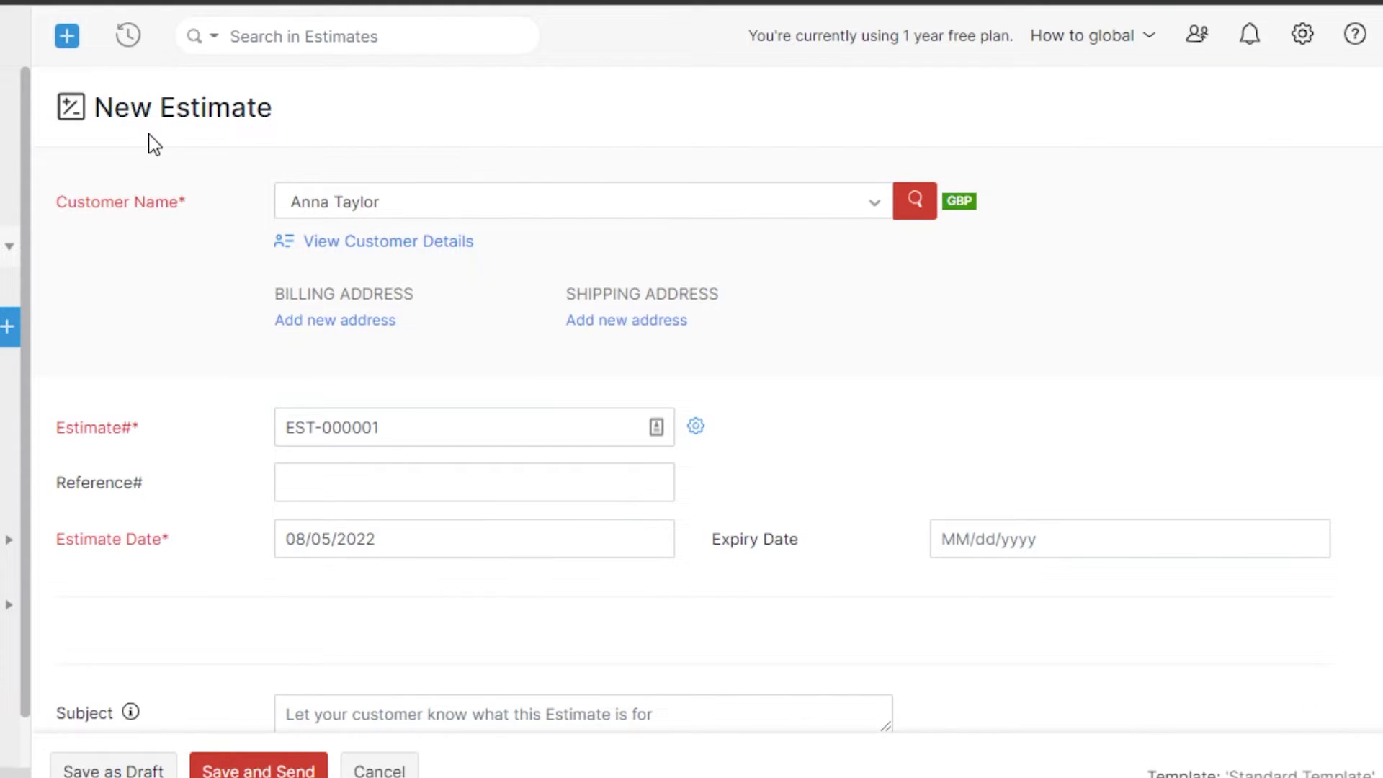
scroll(692, 389, down, 7)
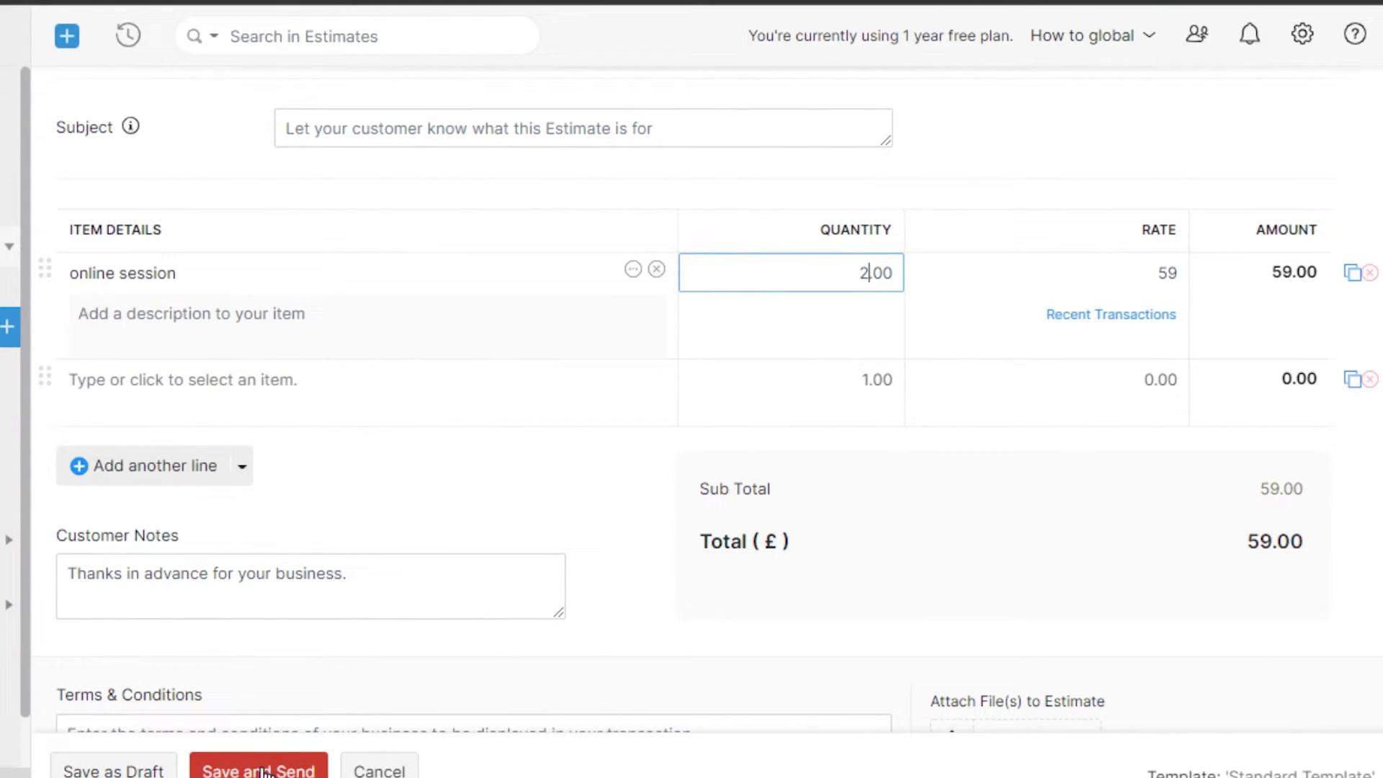
Save estimate EST-000001 as a draft totalling £118.00, then expand Purchases
click(144, 771)
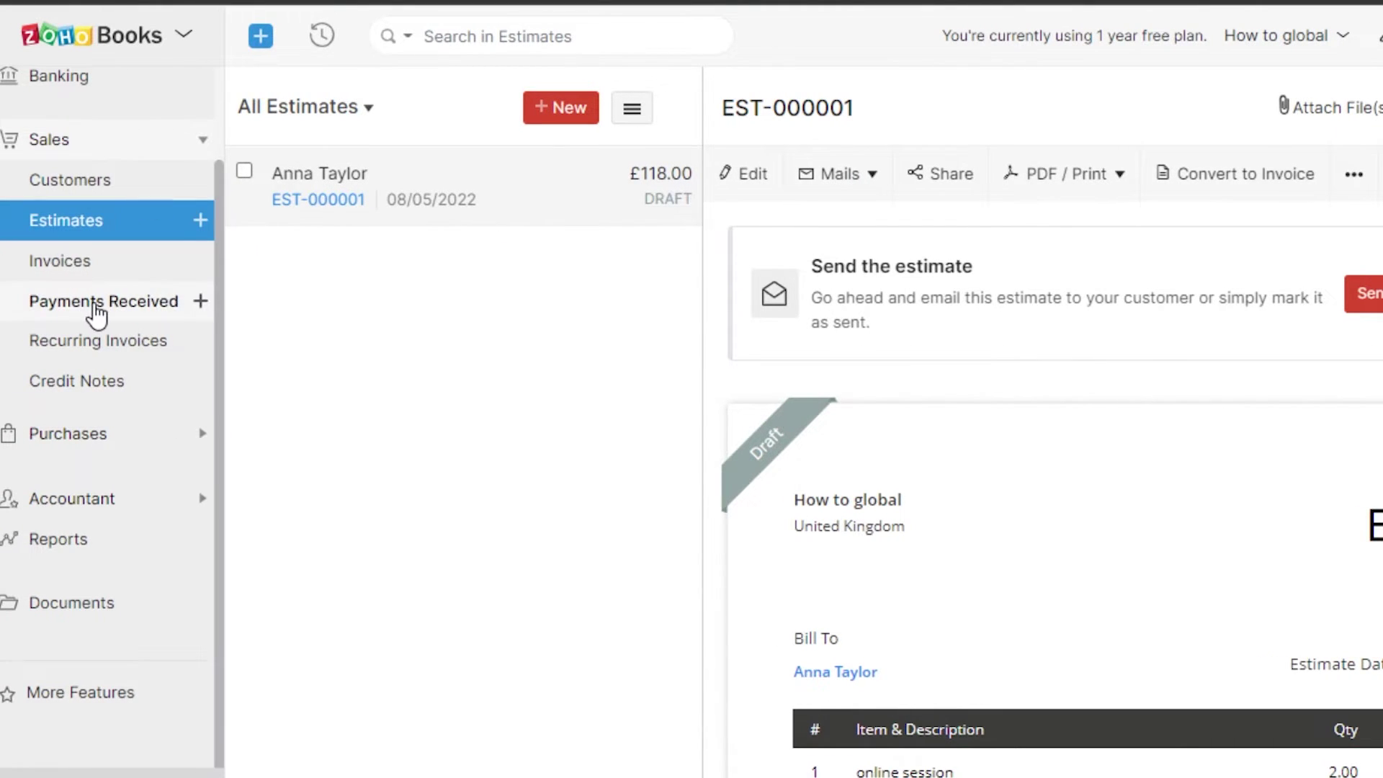
click(147, 446)
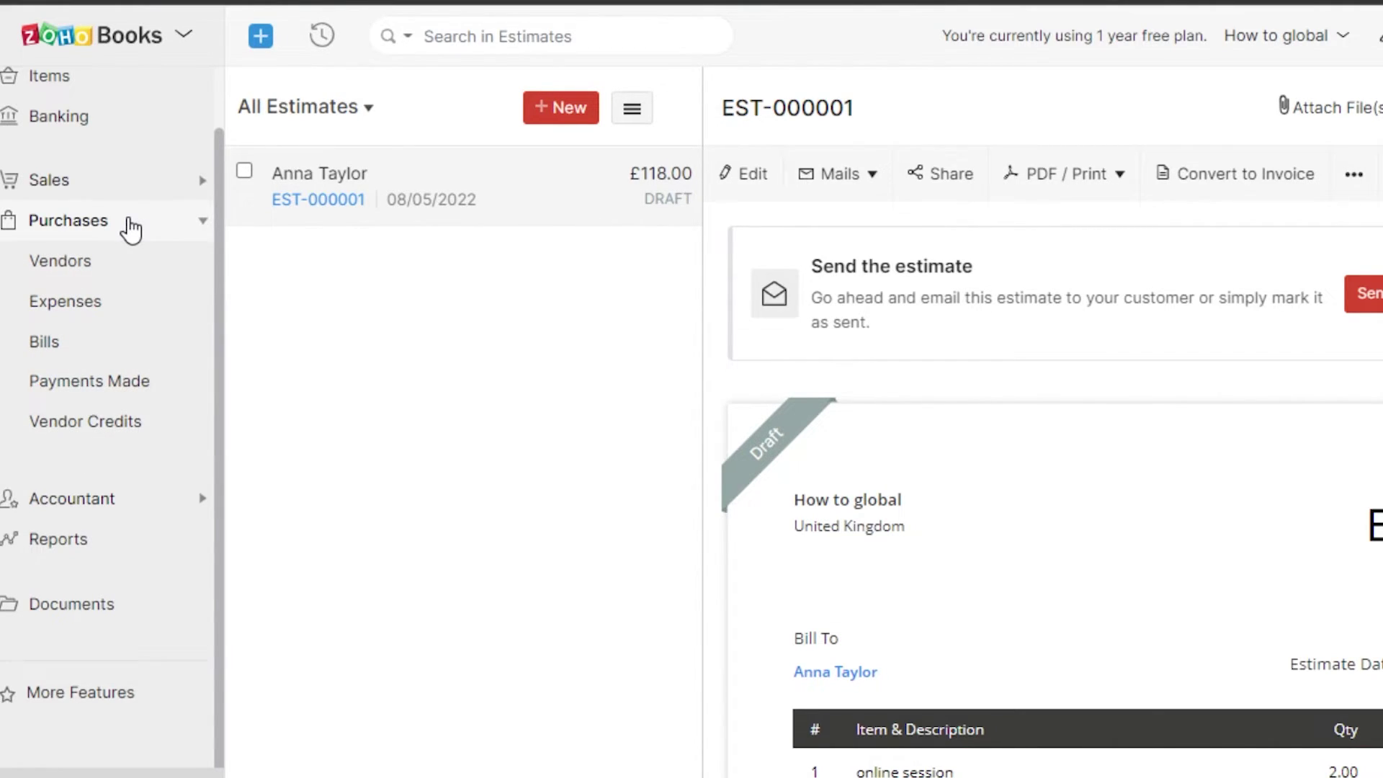
From the Vendors list, bring up a blank New Vendor form defaulting to GBP and Due on Receipt
click(70, 269)
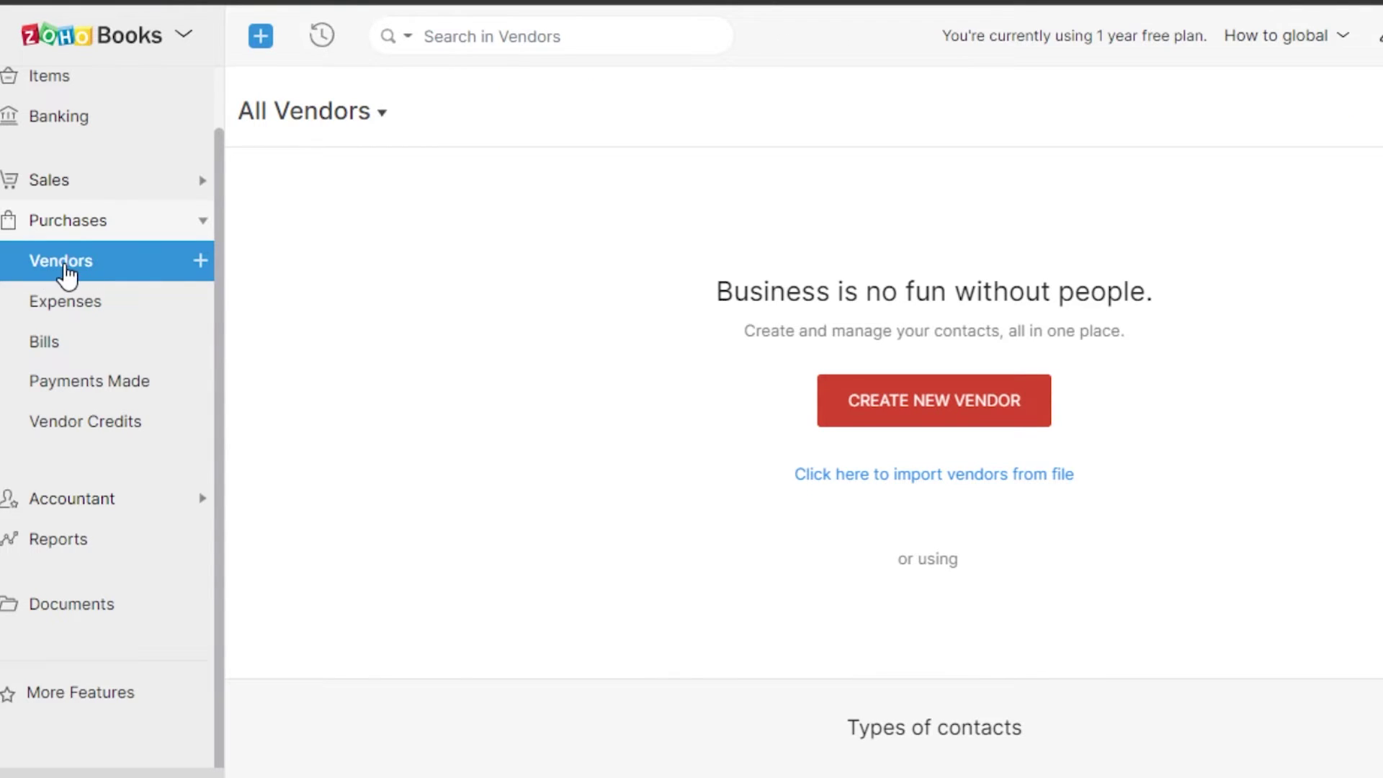
click(934, 400)
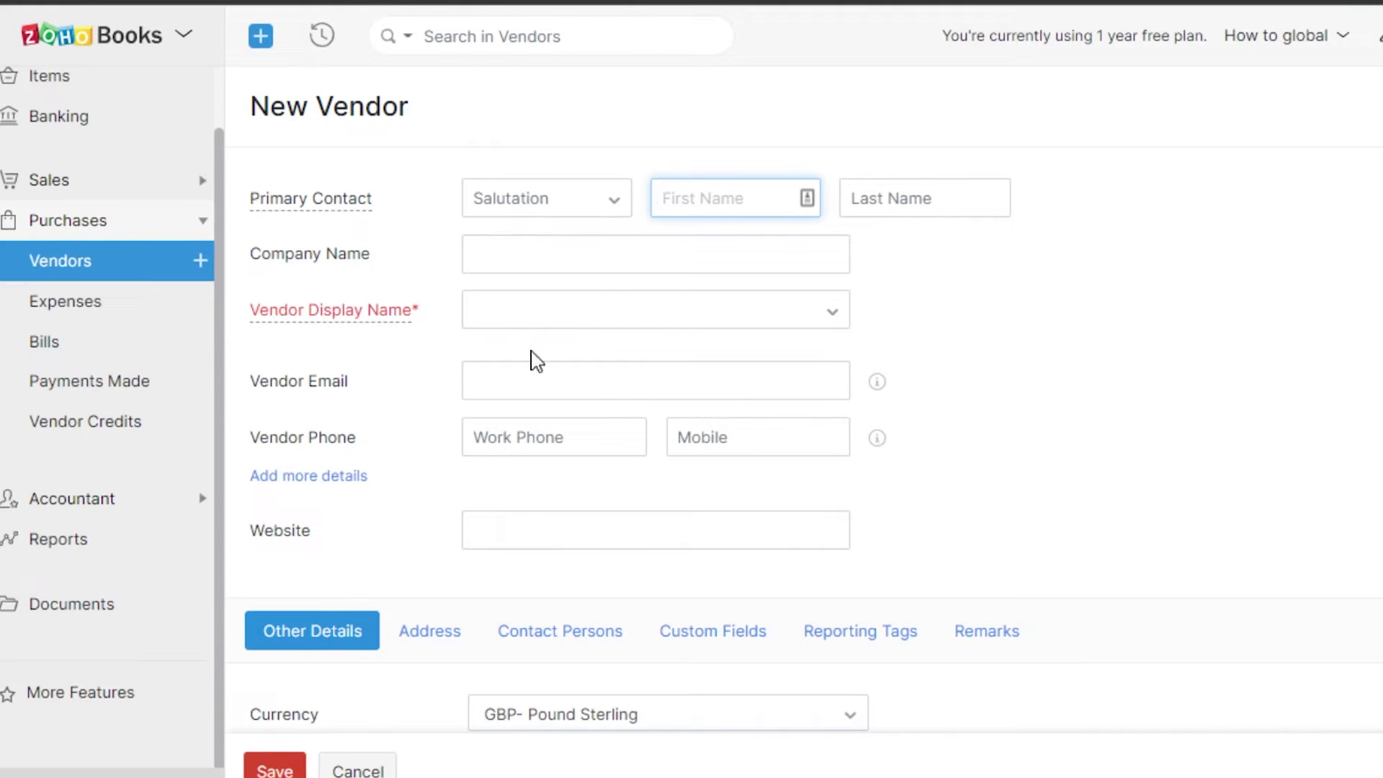
scroll(803, 404, down, 4)
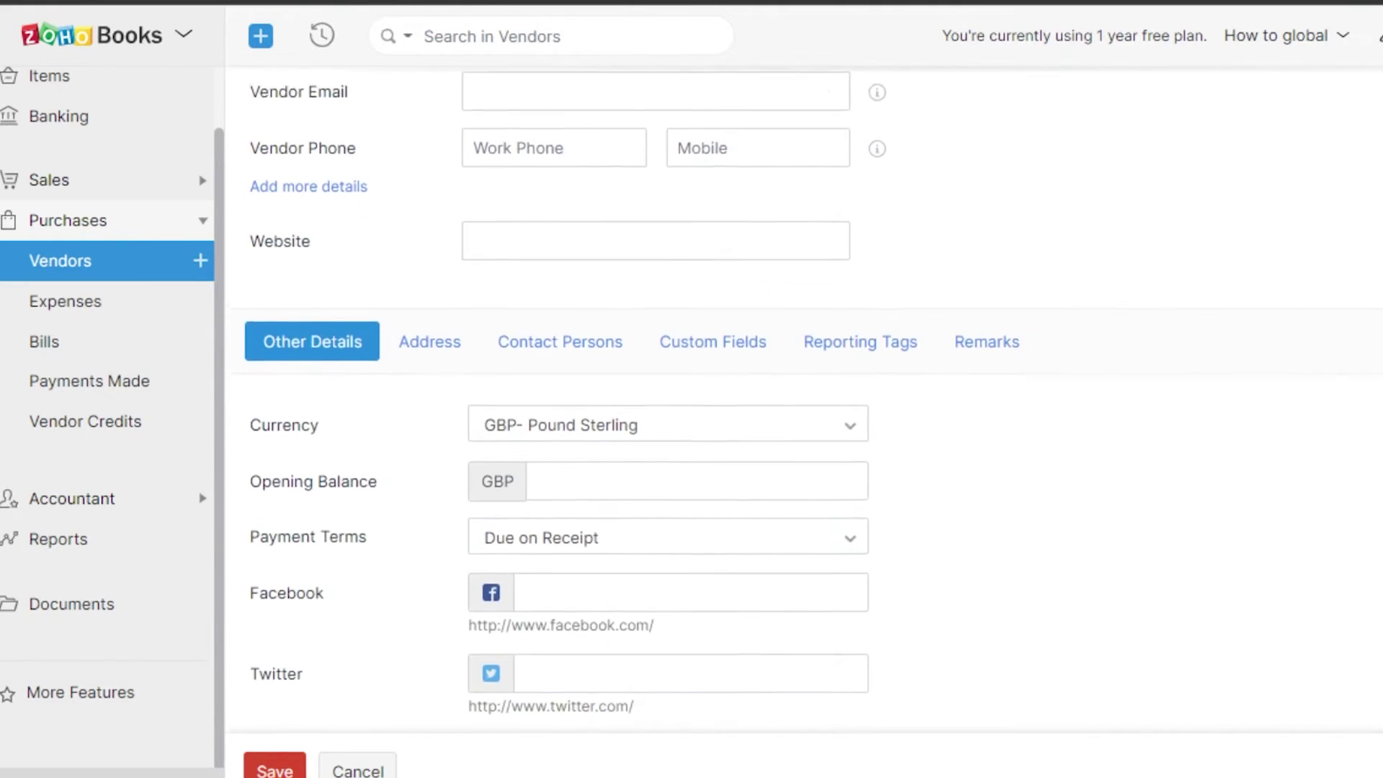
scroll(803, 403, up, 1)
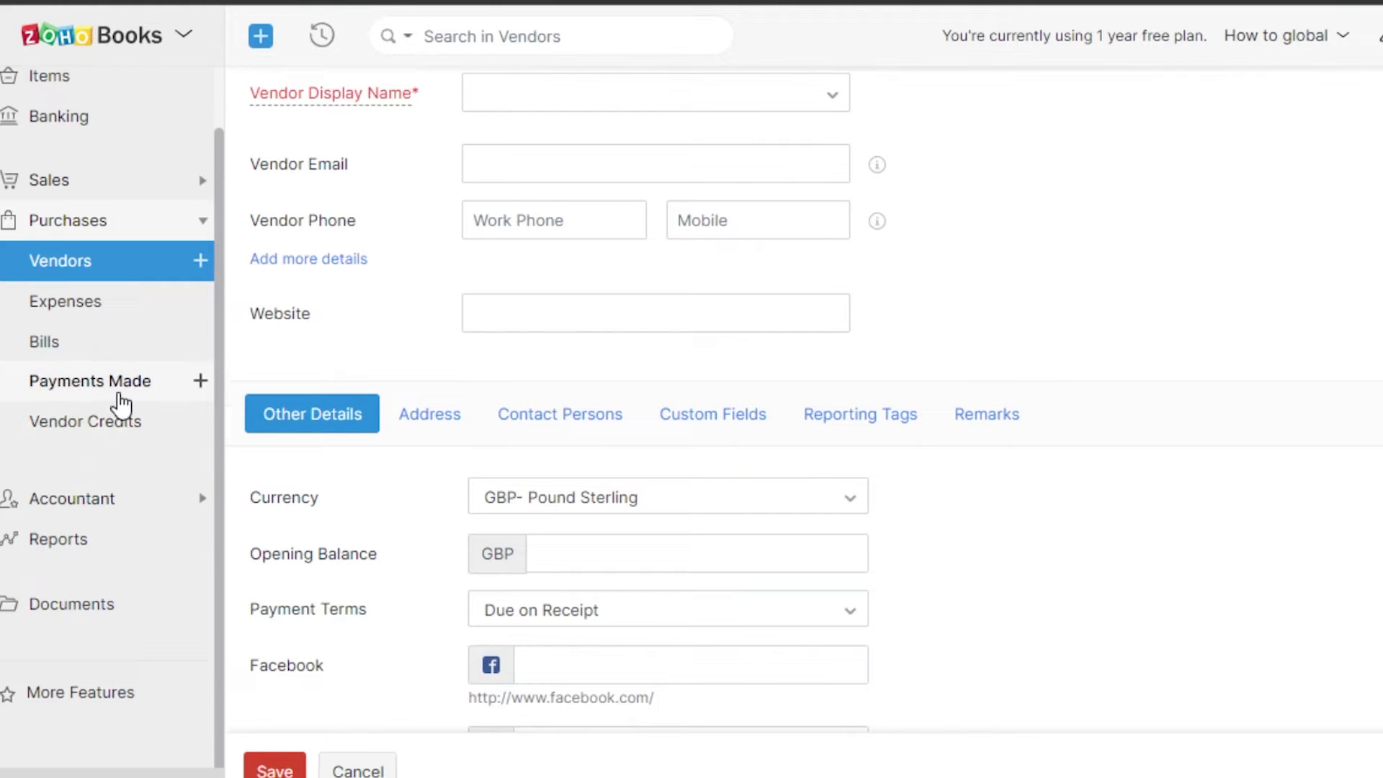
Begin a new vendor credit dated 08/05/2022 and check the empty vendor list
click(116, 424)
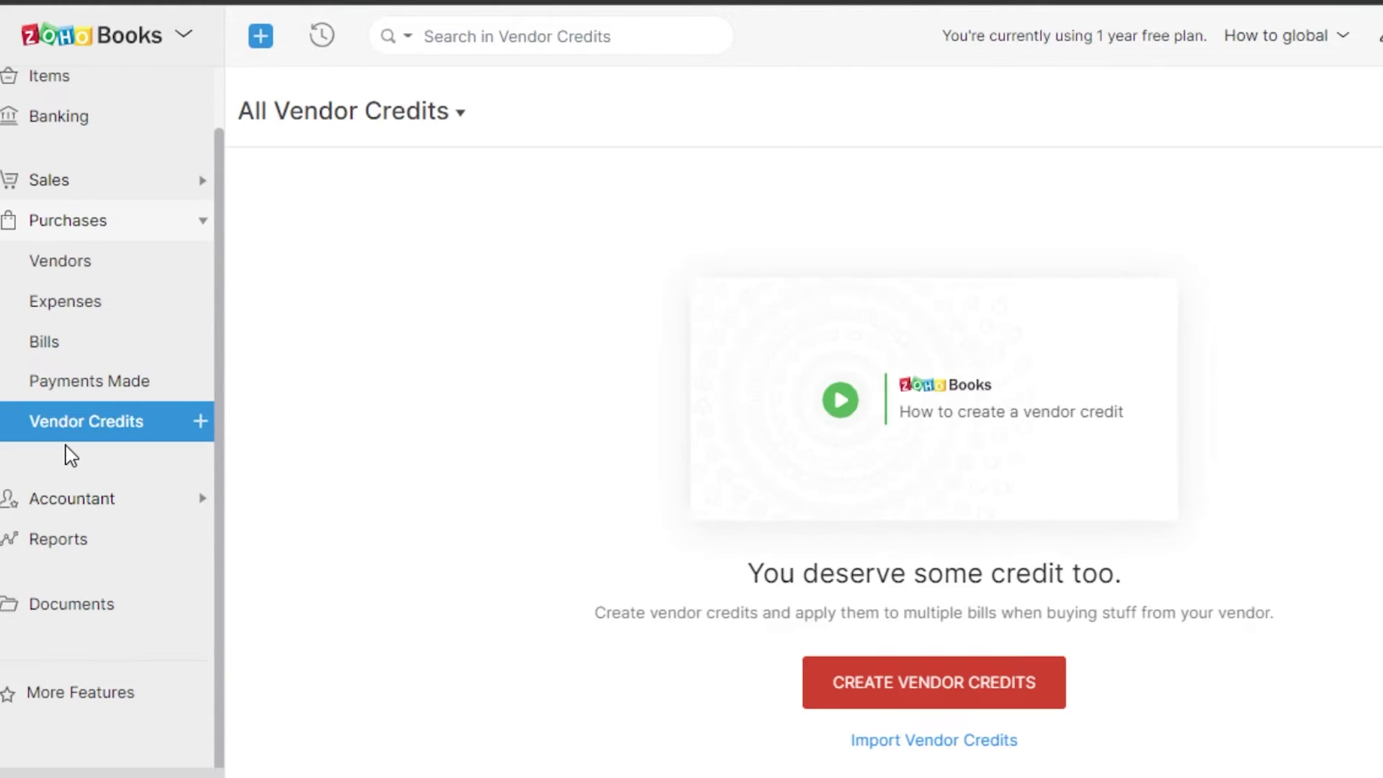
click(933, 682)
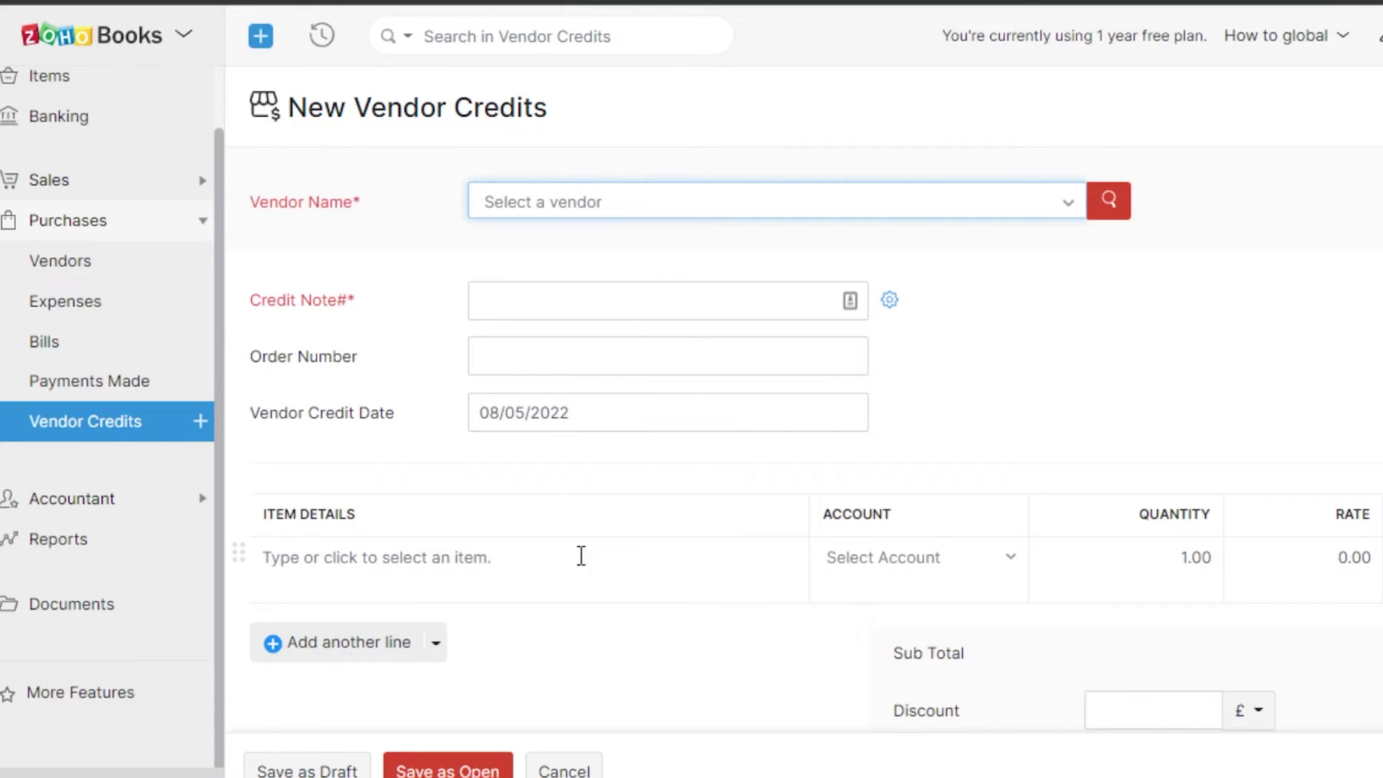
click(574, 204)
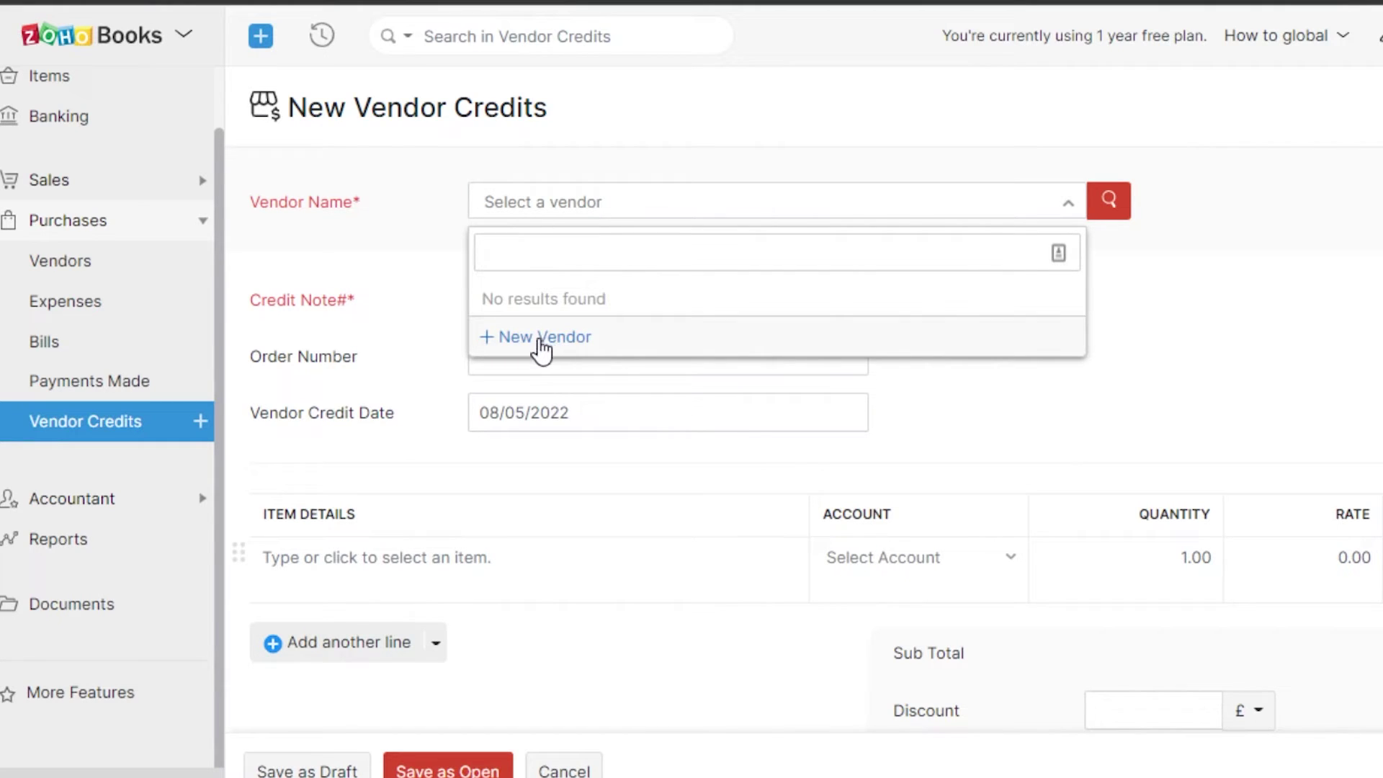
Save vendor 'medium' with its contact's name and e-mail, then return to Vendor Credits
click(144, 268)
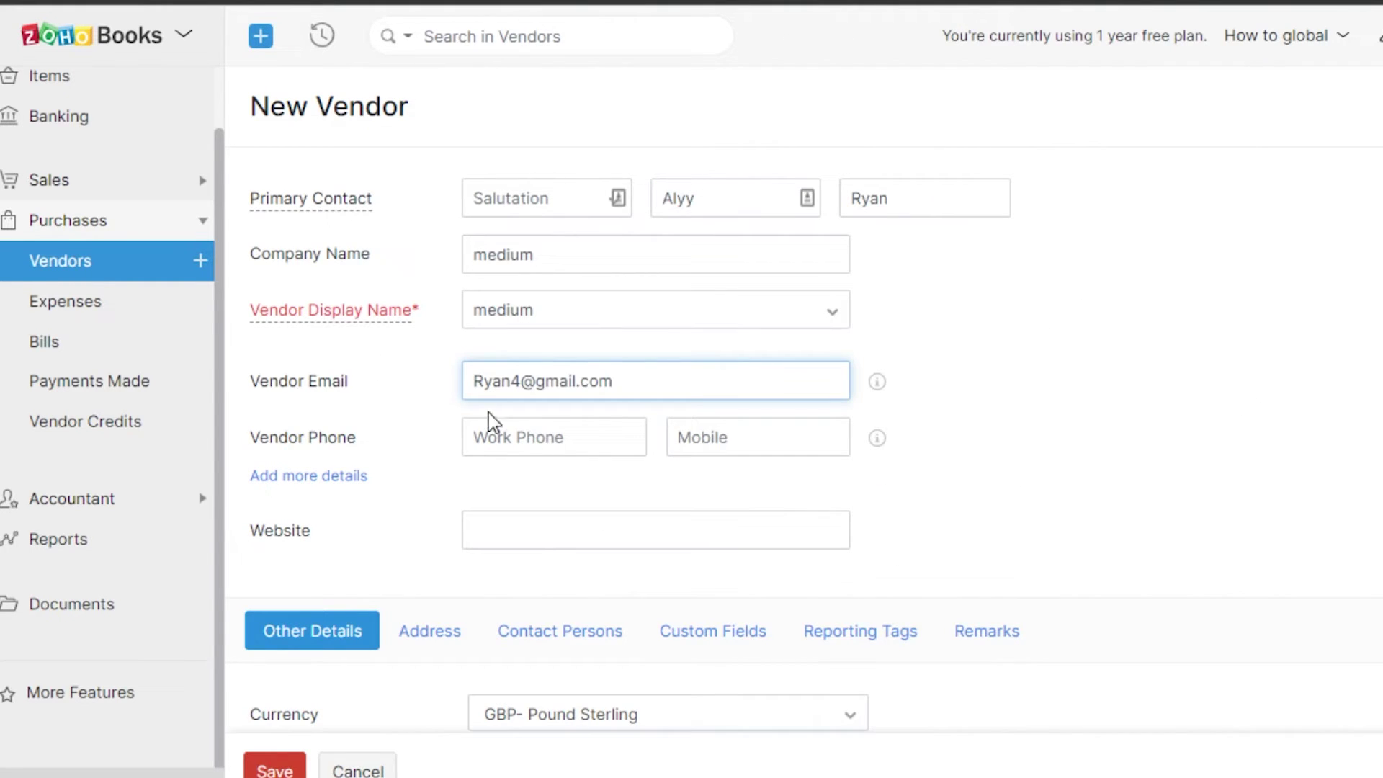
click(291, 770)
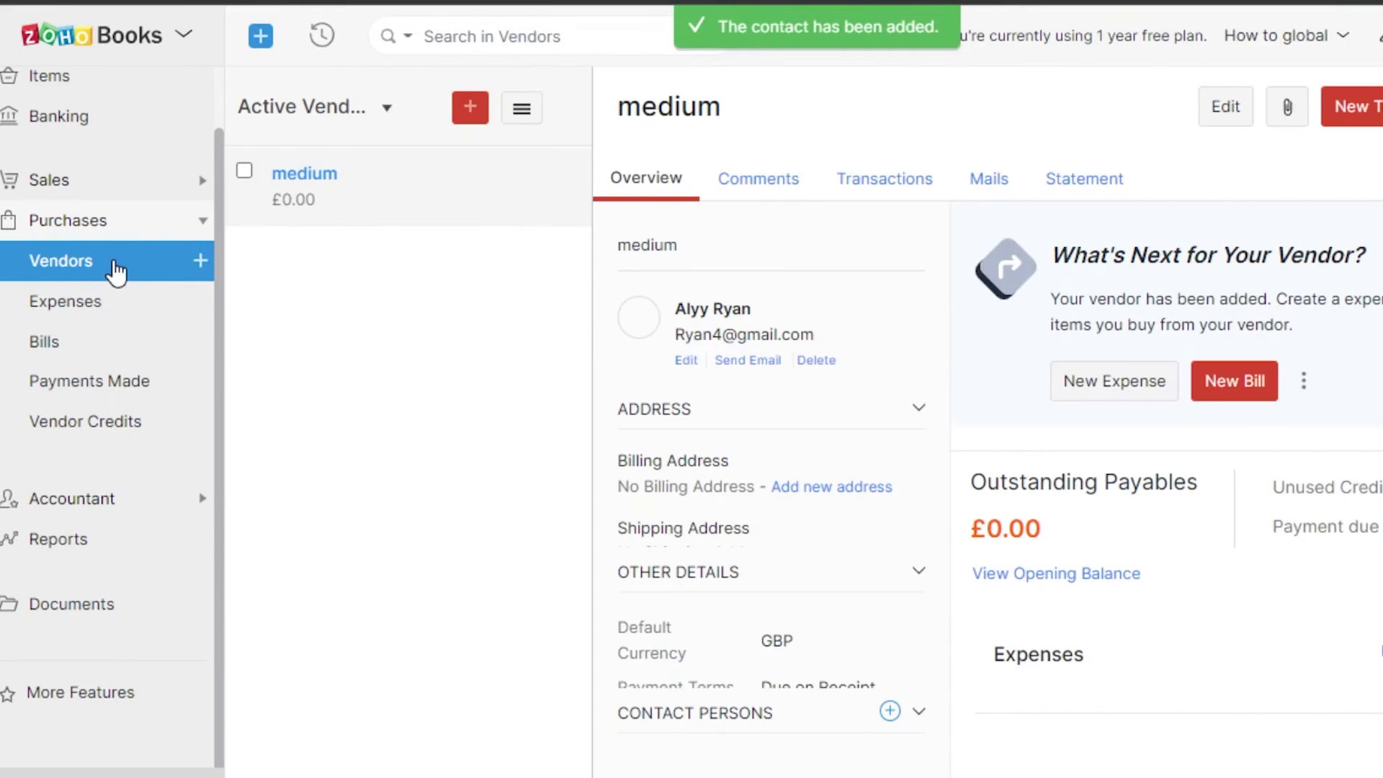
click(68, 440)
Start a vendor credit for medium with a Software development line at rate 25
click(934, 682)
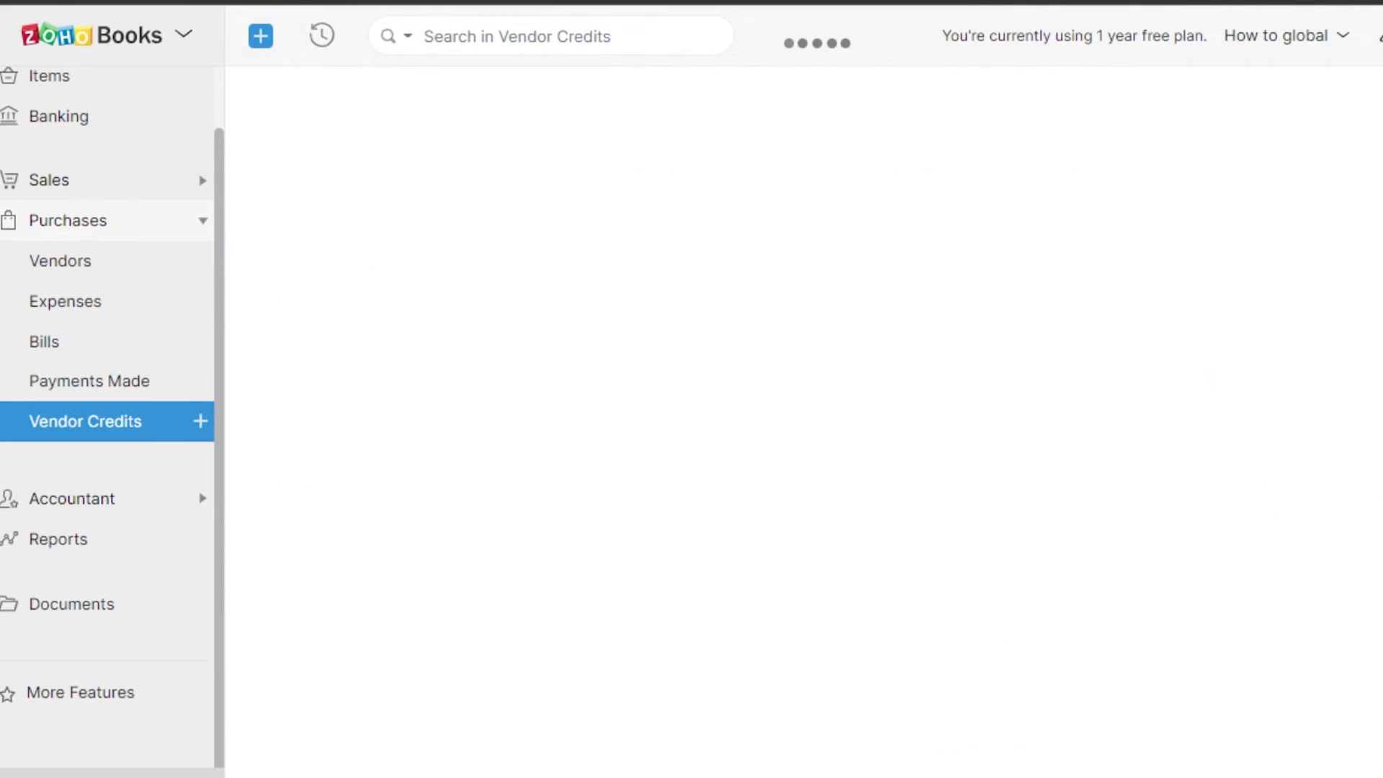
click(593, 213)
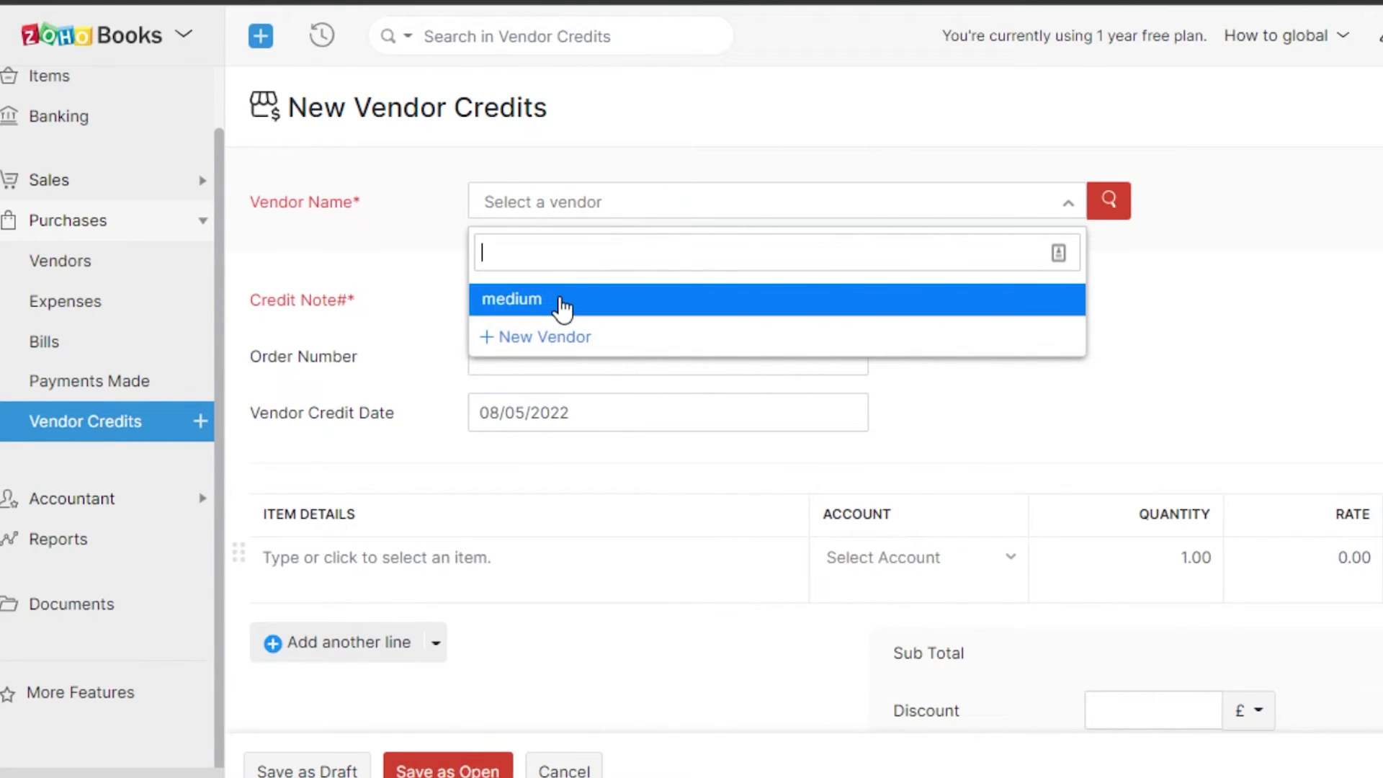
click(561, 301)
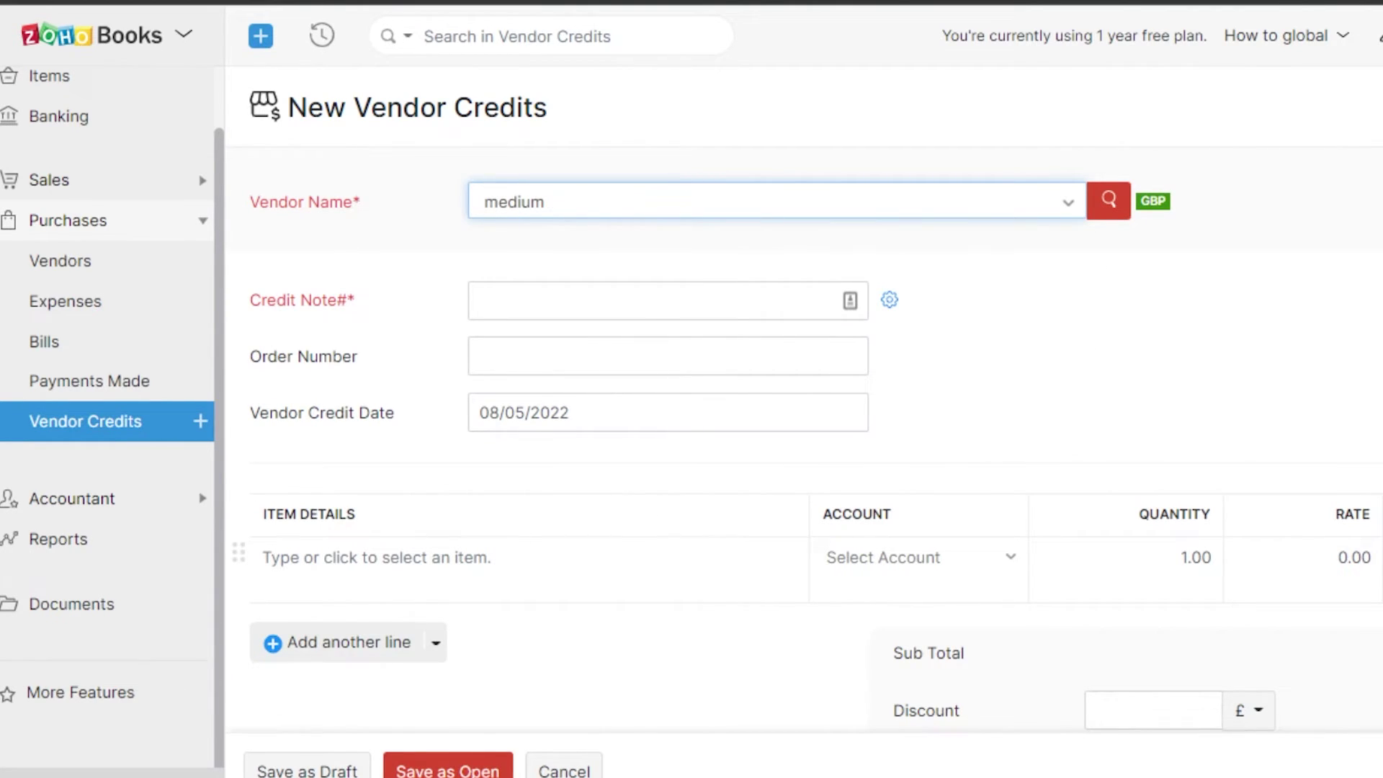
scroll(584, 294, down, 3)
click(389, 333)
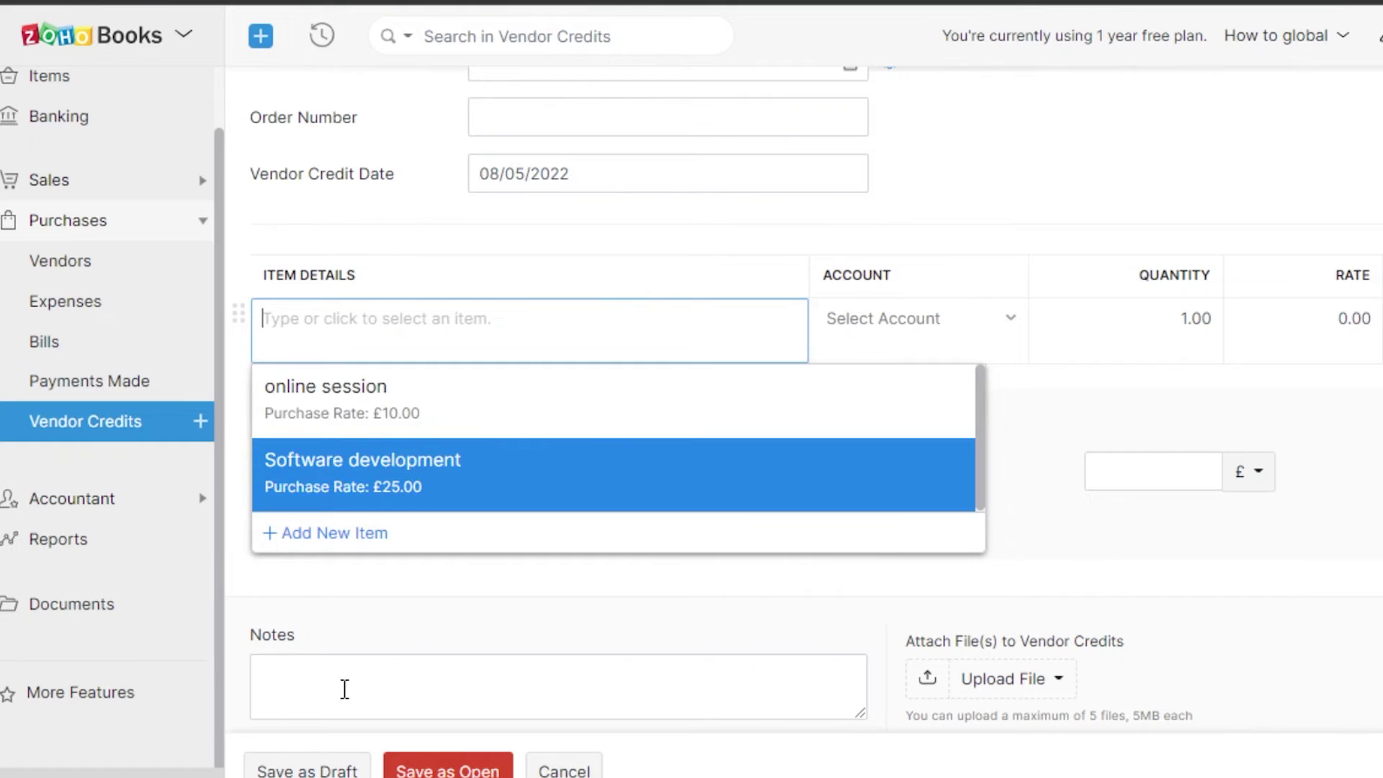
click(322, 485)
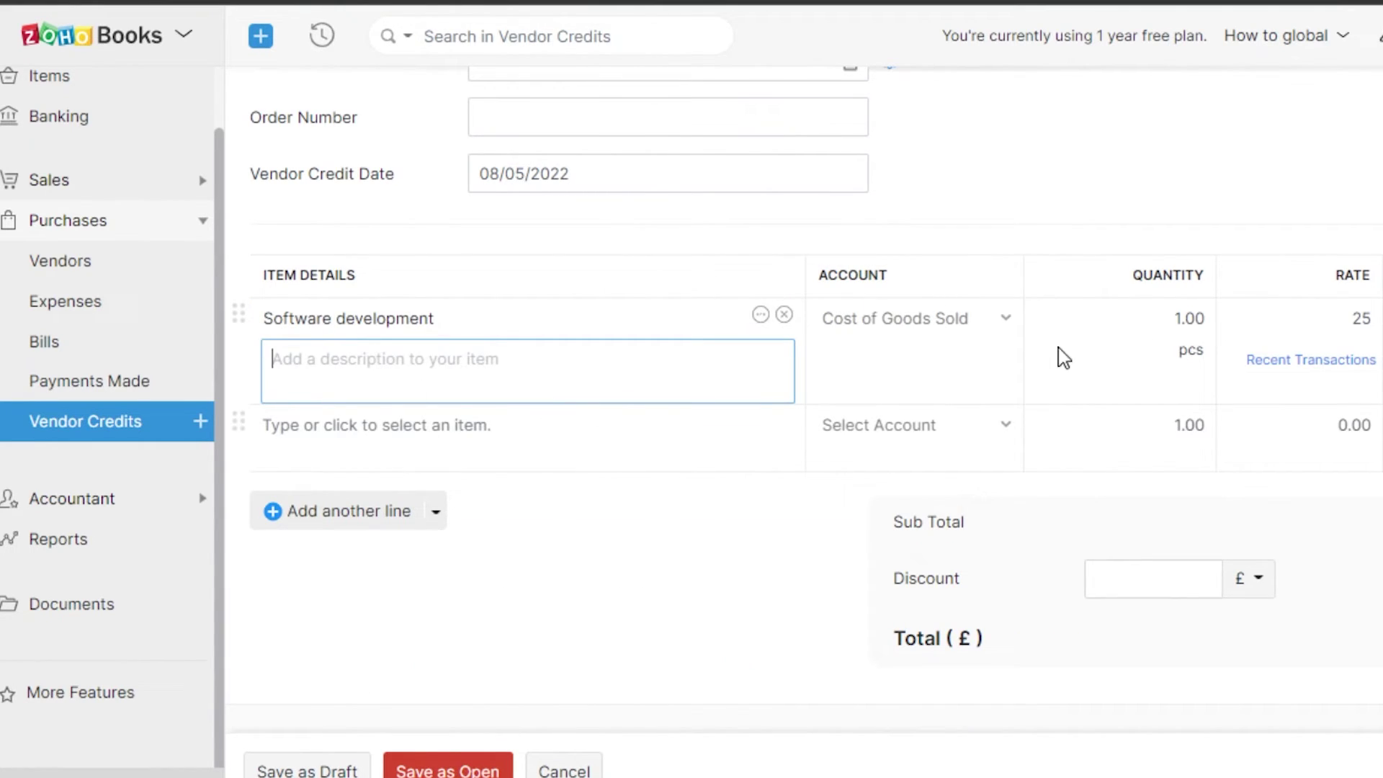
Add another item line and try saving the draft, which fails for lacking a credit number
scroll(1007, 530, down, 3)
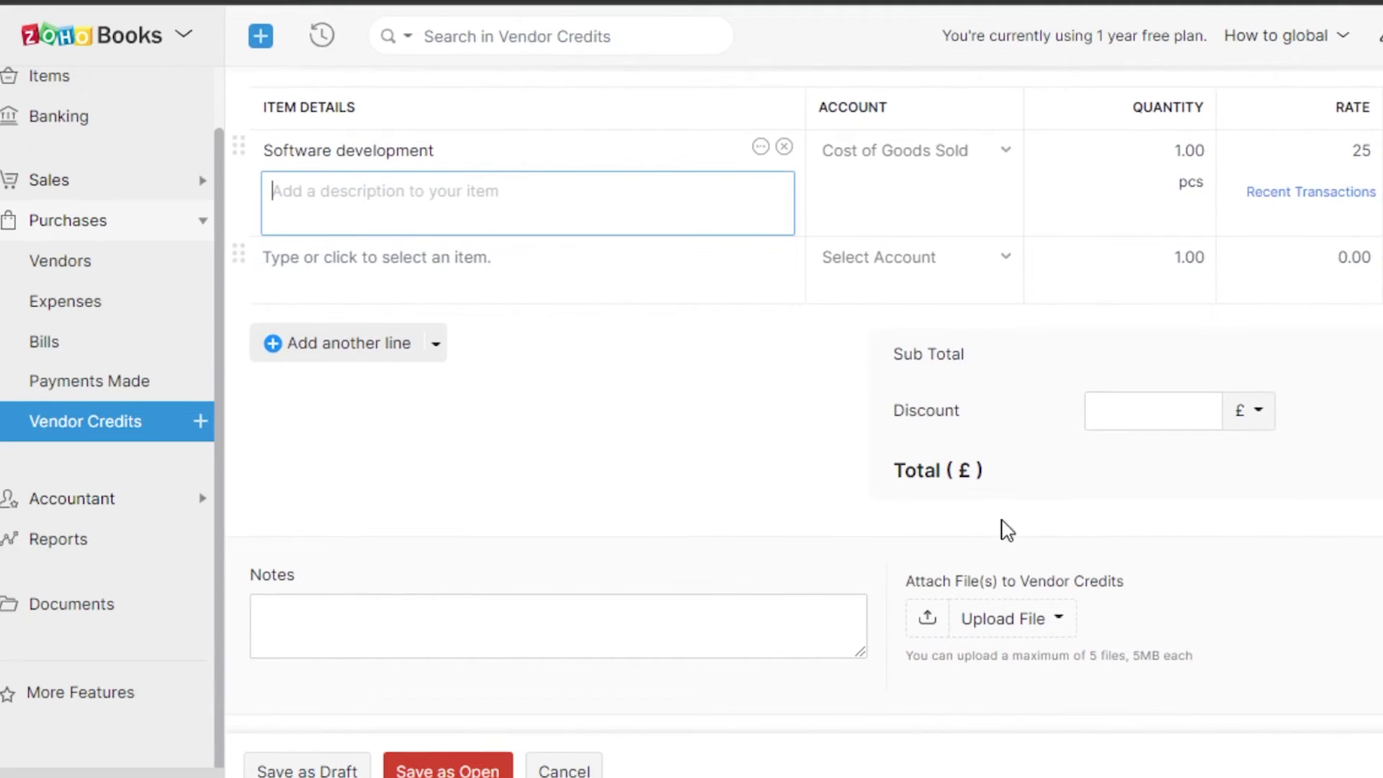
scroll(807, 397, up, 6)
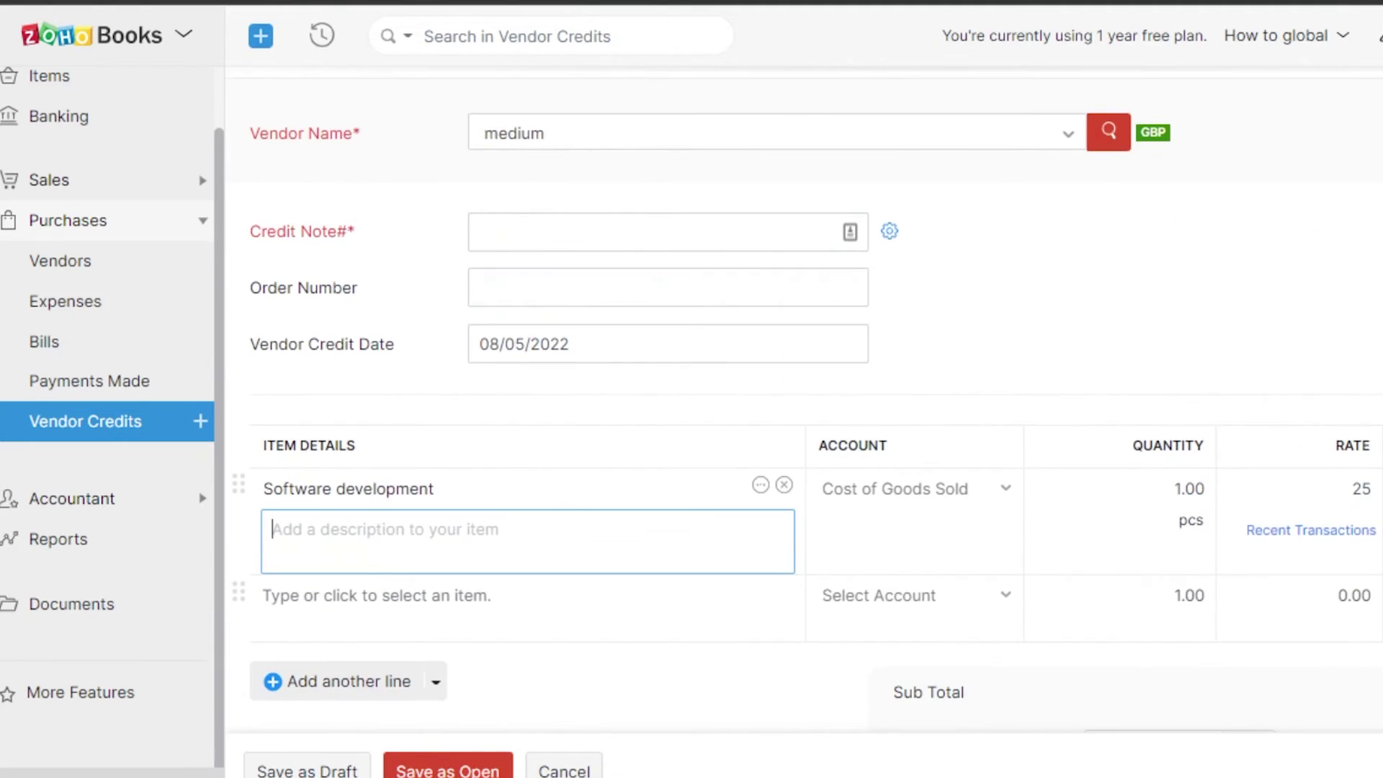
scroll(271, 184, down, 6)
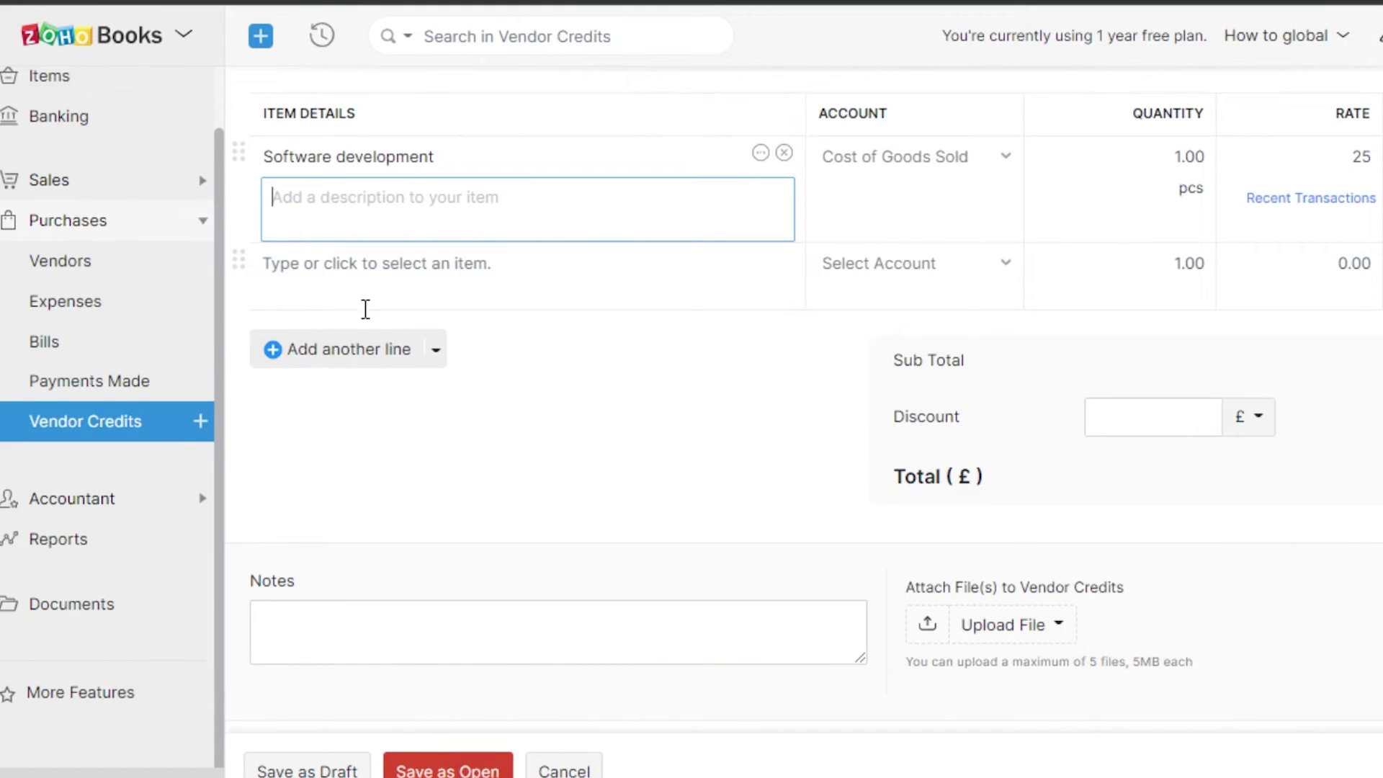
click(318, 347)
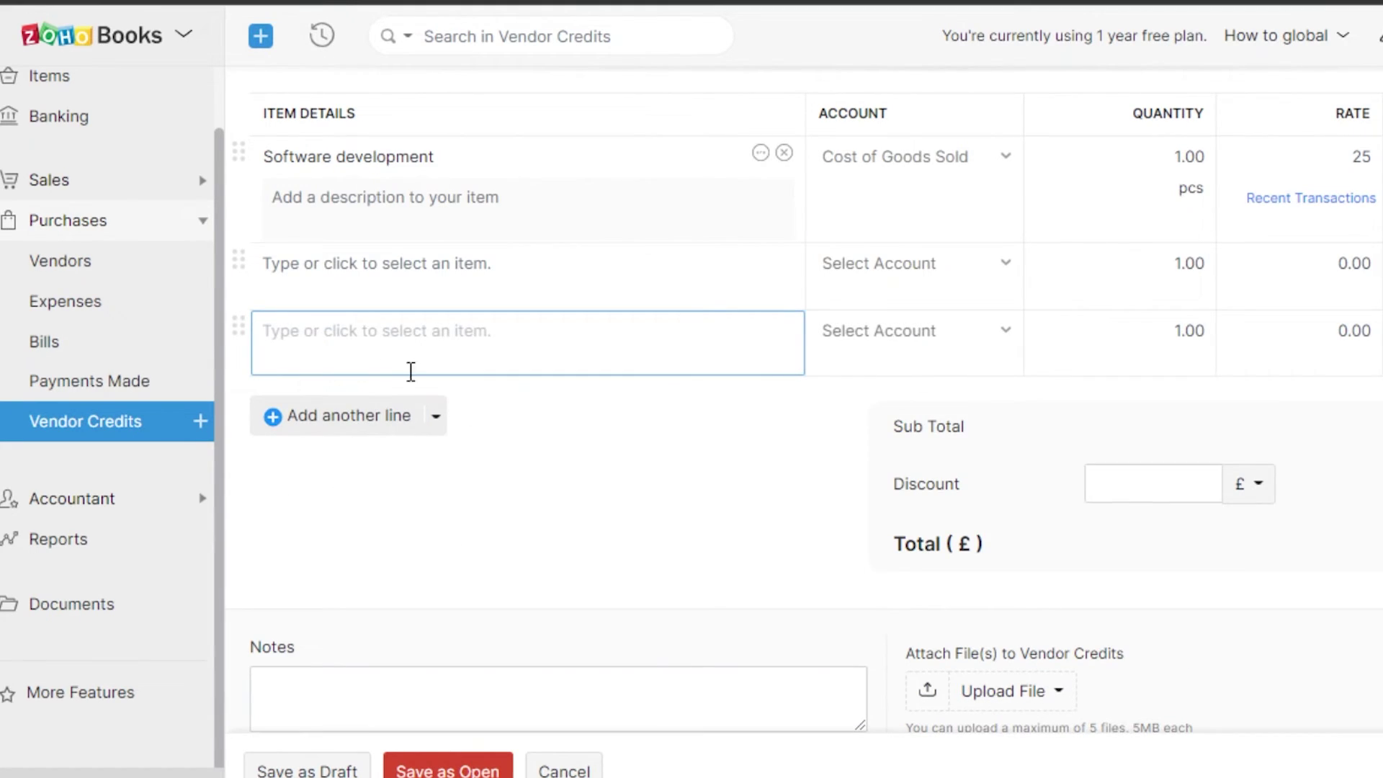
scroll(920, 469, up, 5)
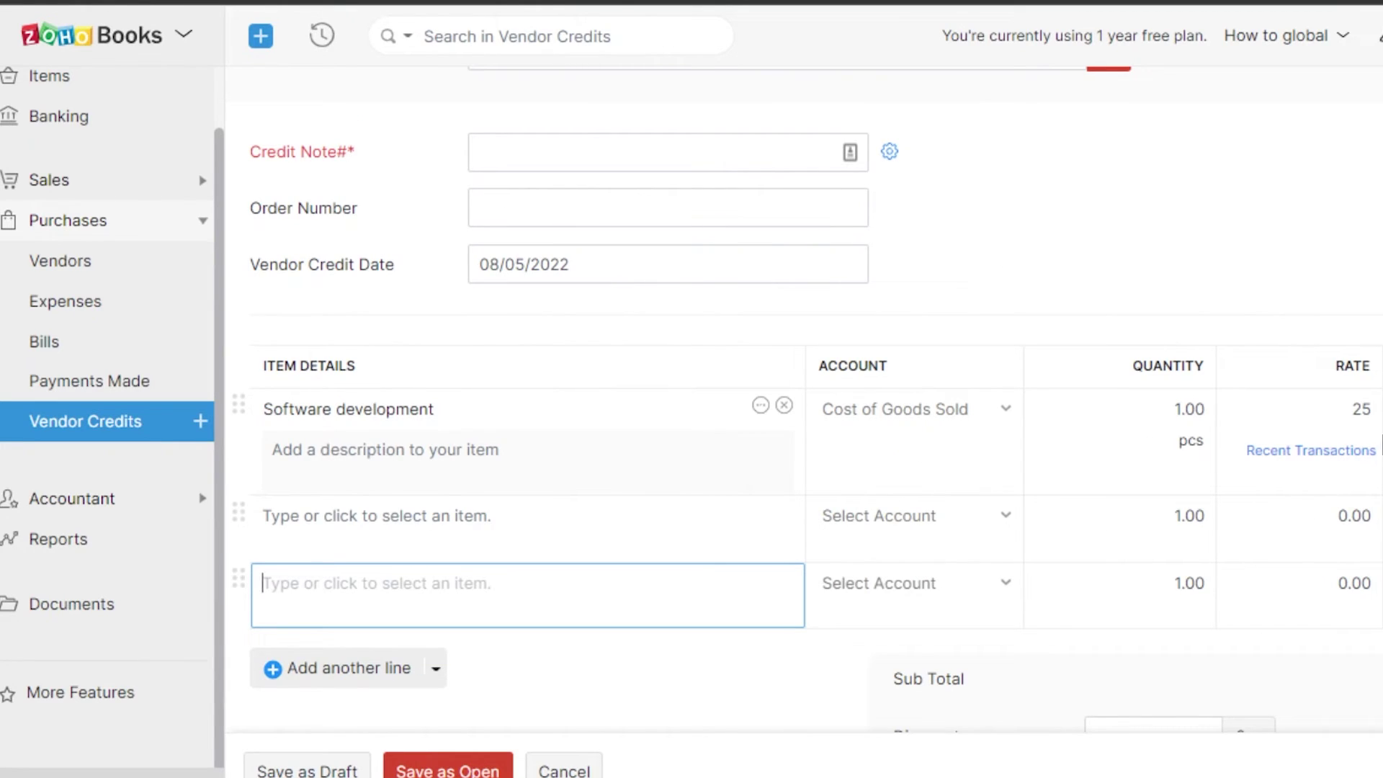
scroll(804, 404, down, 6)
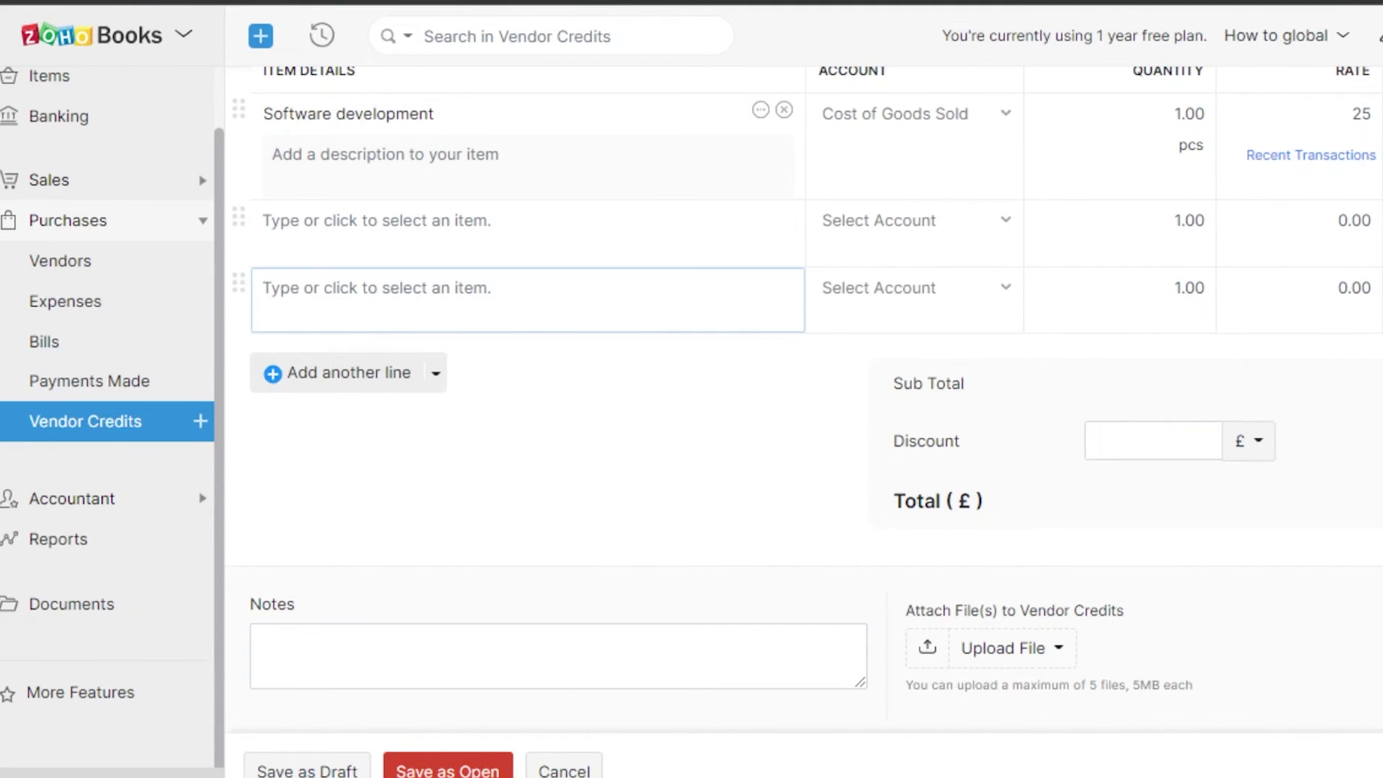
scroll(759, 349, up, 5)
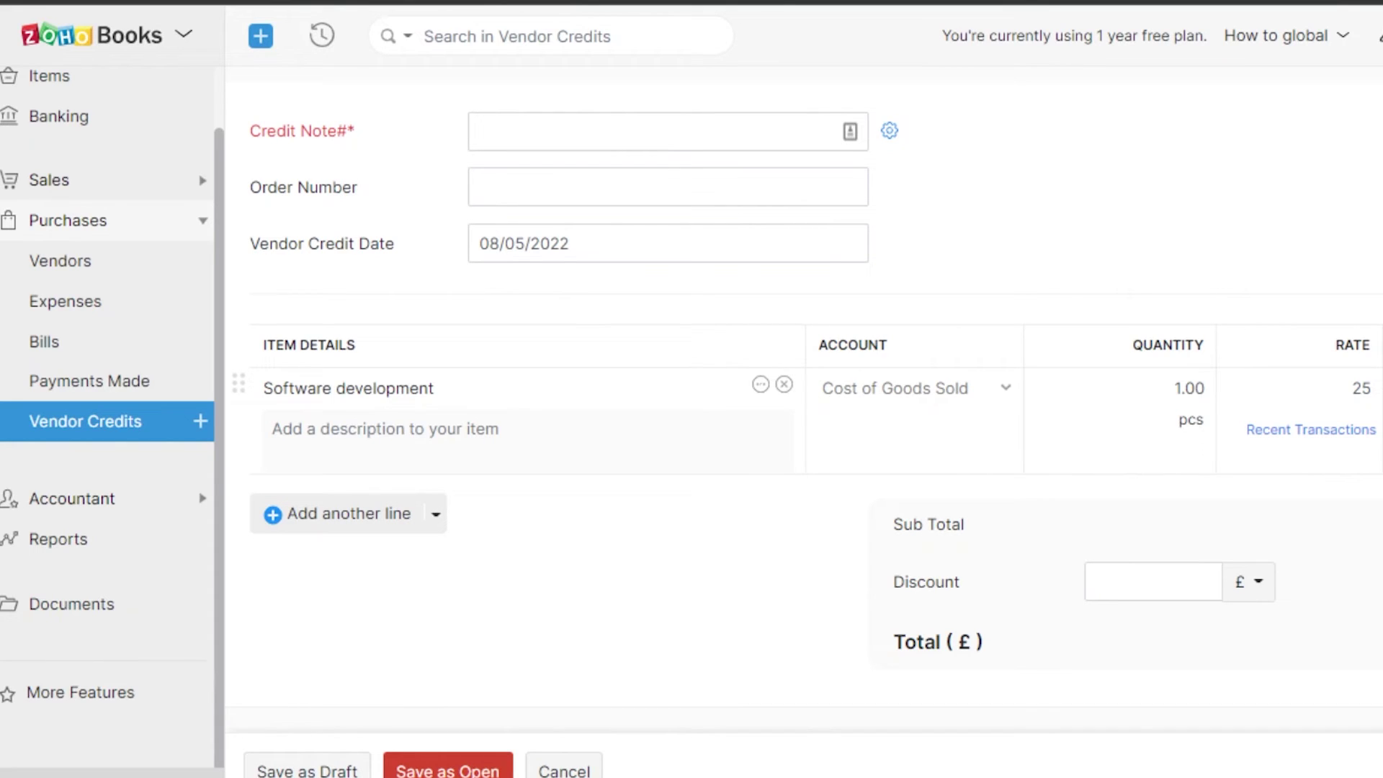
click(306, 770)
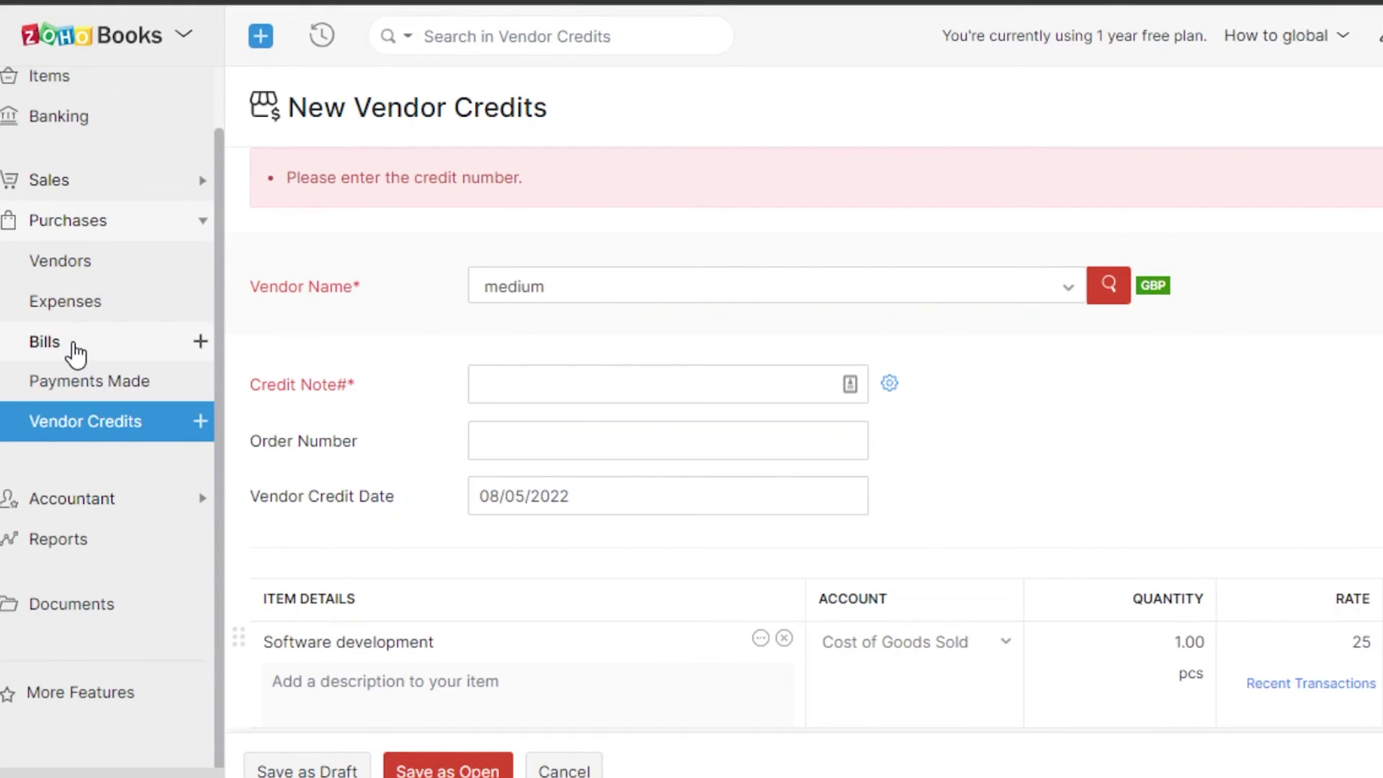
click(50, 504)
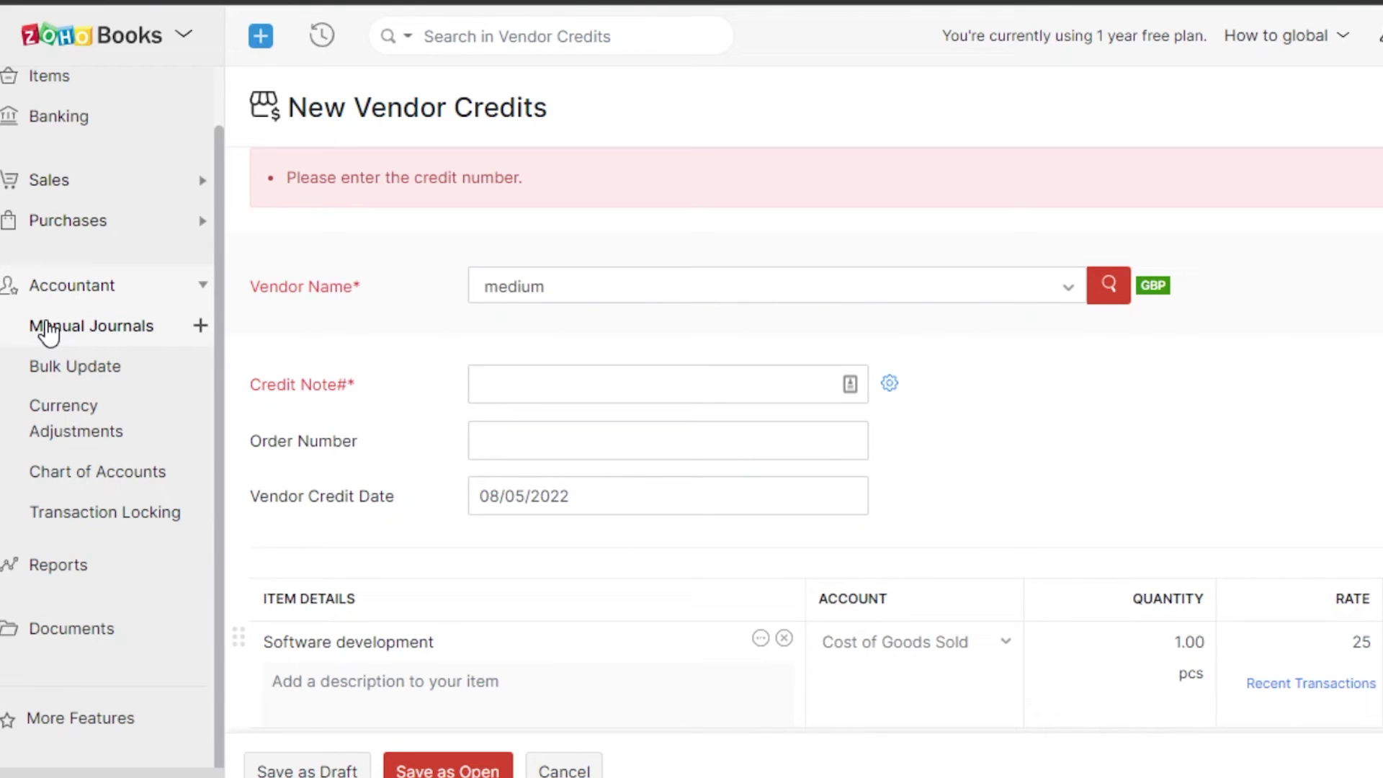
Open a blank New Journal under Manual Journals, then view the empty Base Currency Adjustments page
click(156, 332)
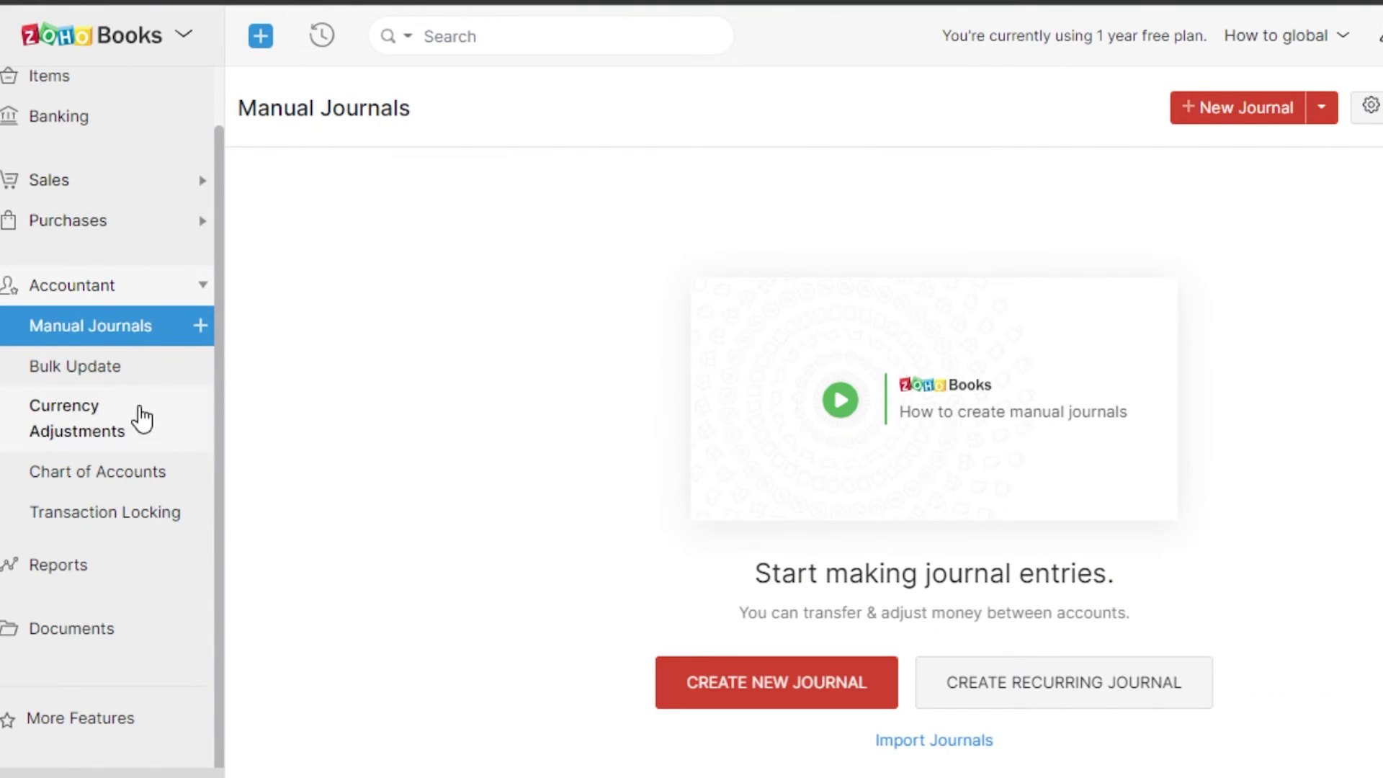
click(1280, 110)
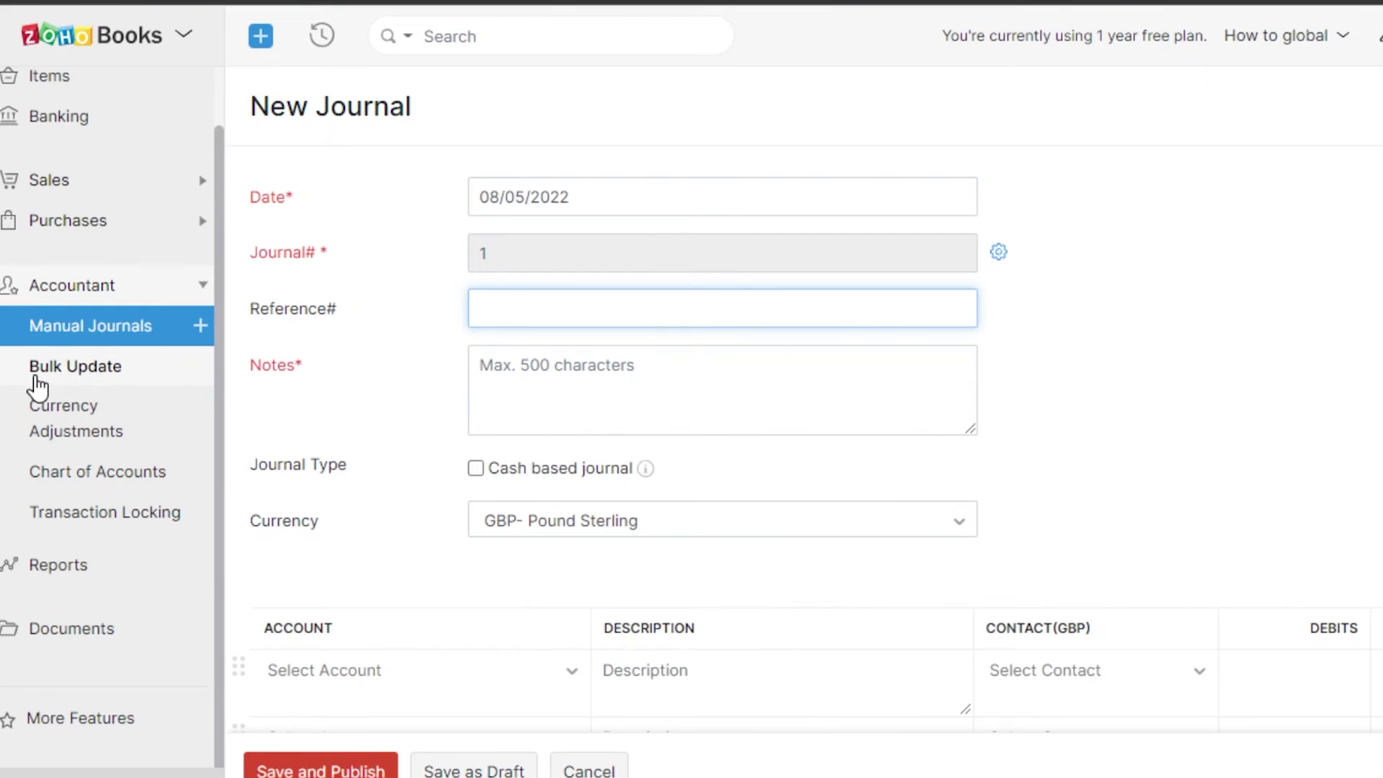
click(65, 425)
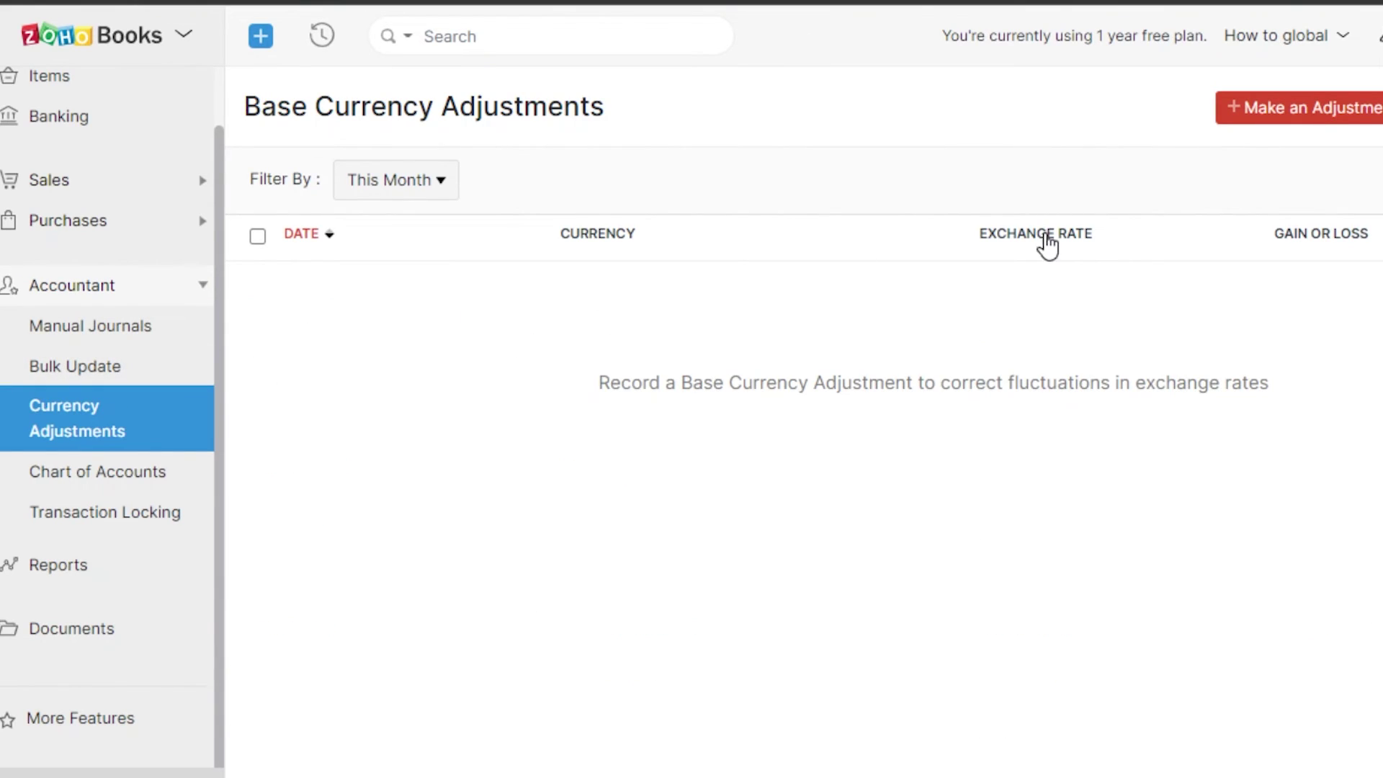
Preview a UAE Dirham base currency adjustment, cancel it unsaved, and go to Reports
click(1251, 119)
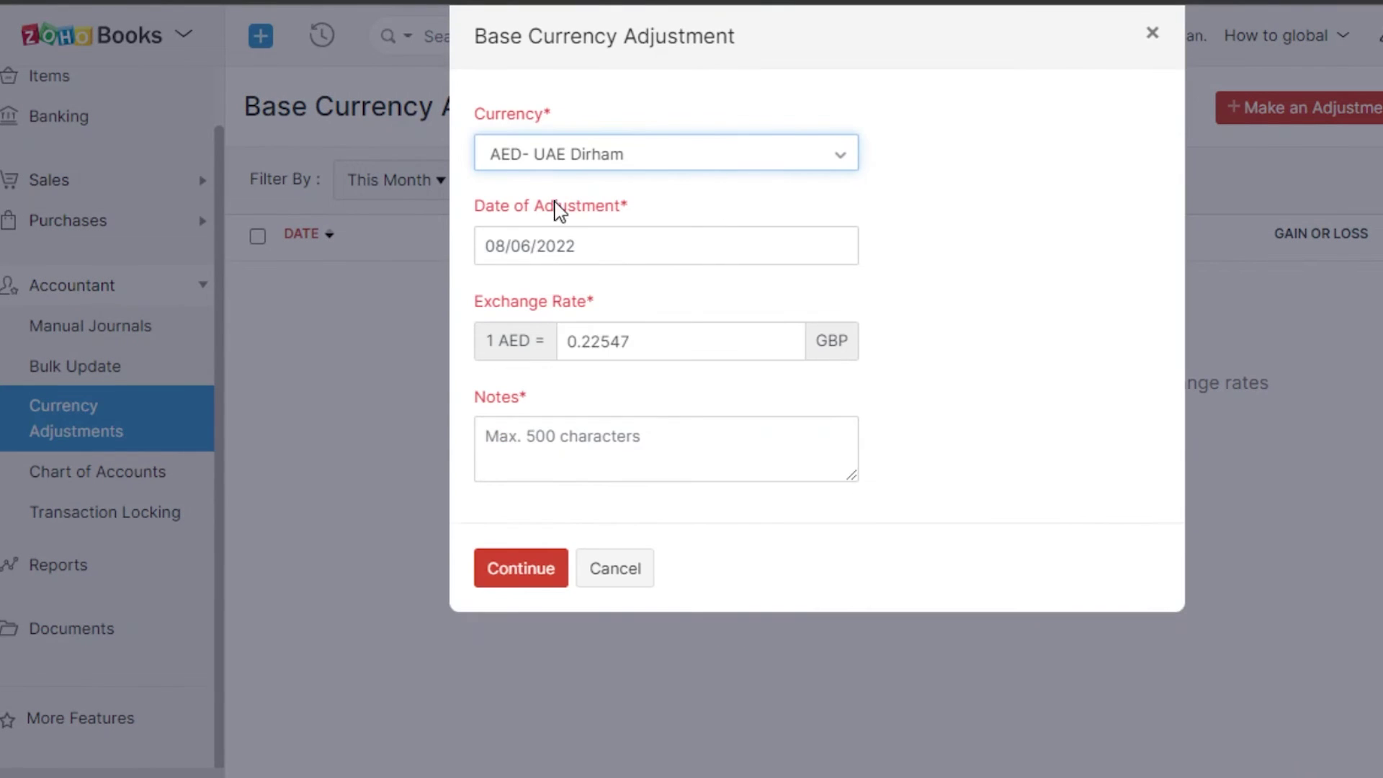
click(638, 167)
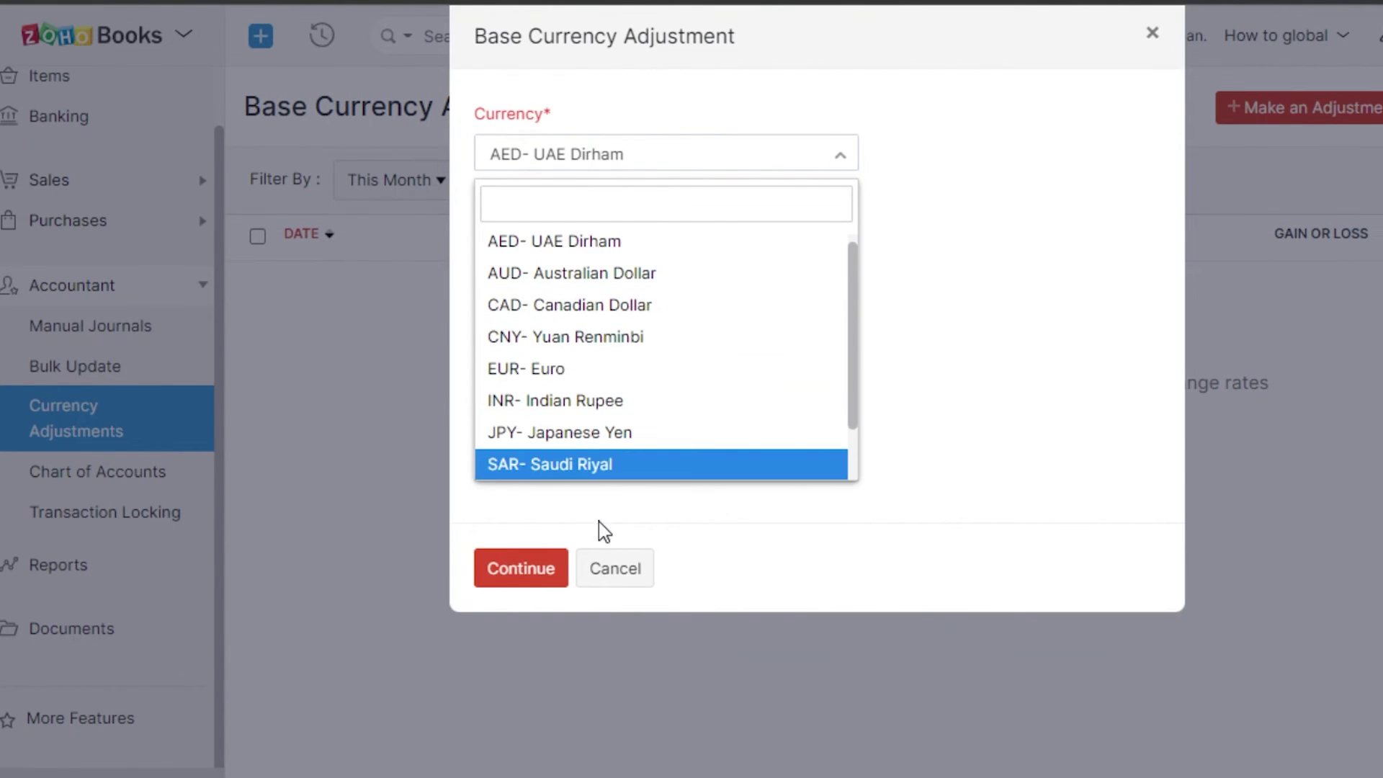
click(1068, 219)
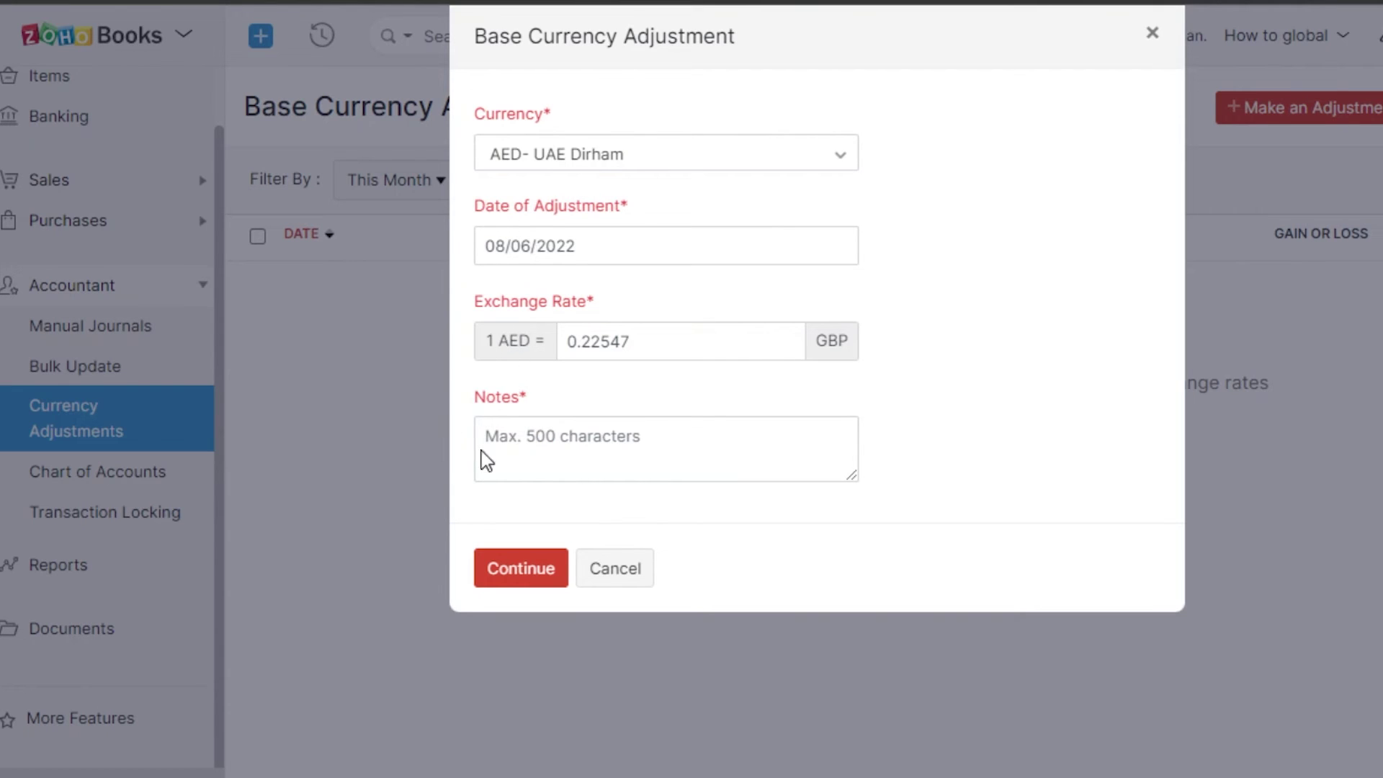
click(647, 568)
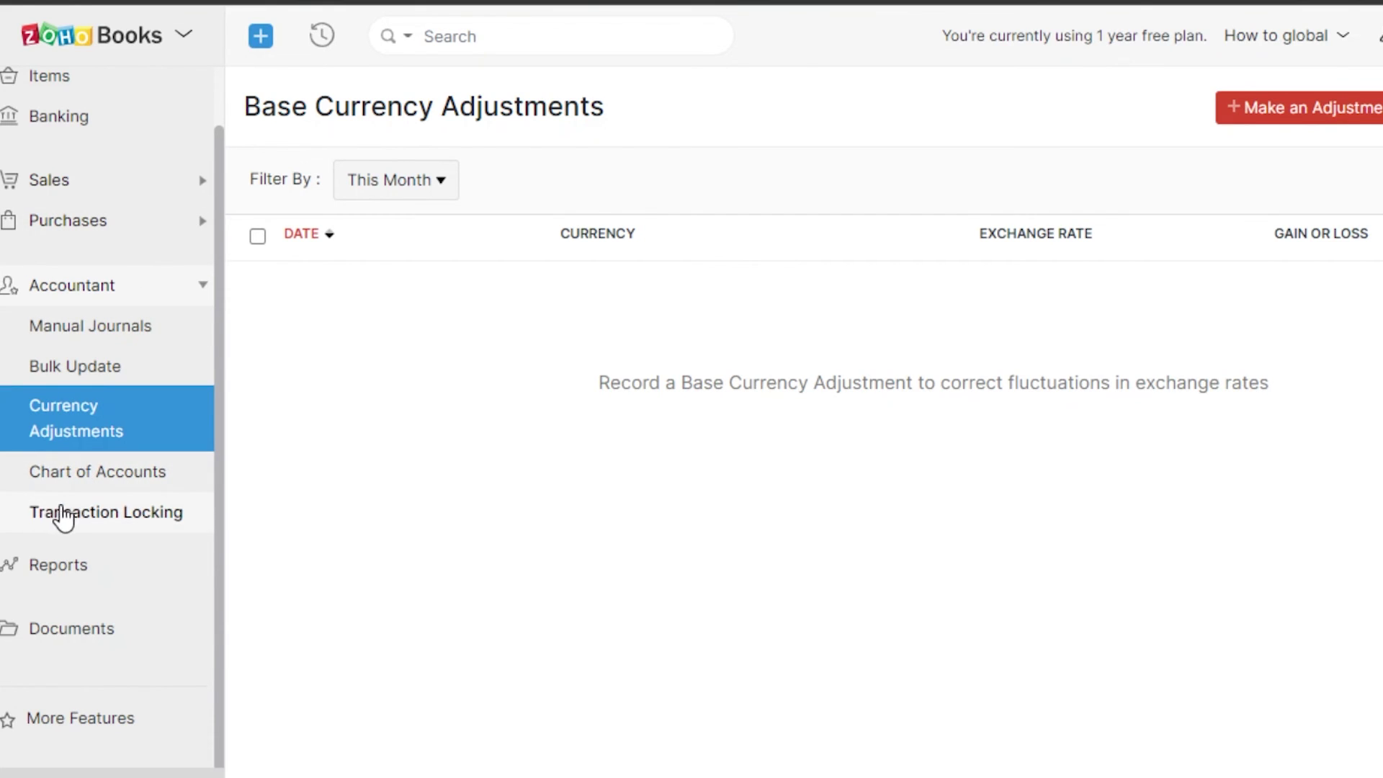
click(31, 576)
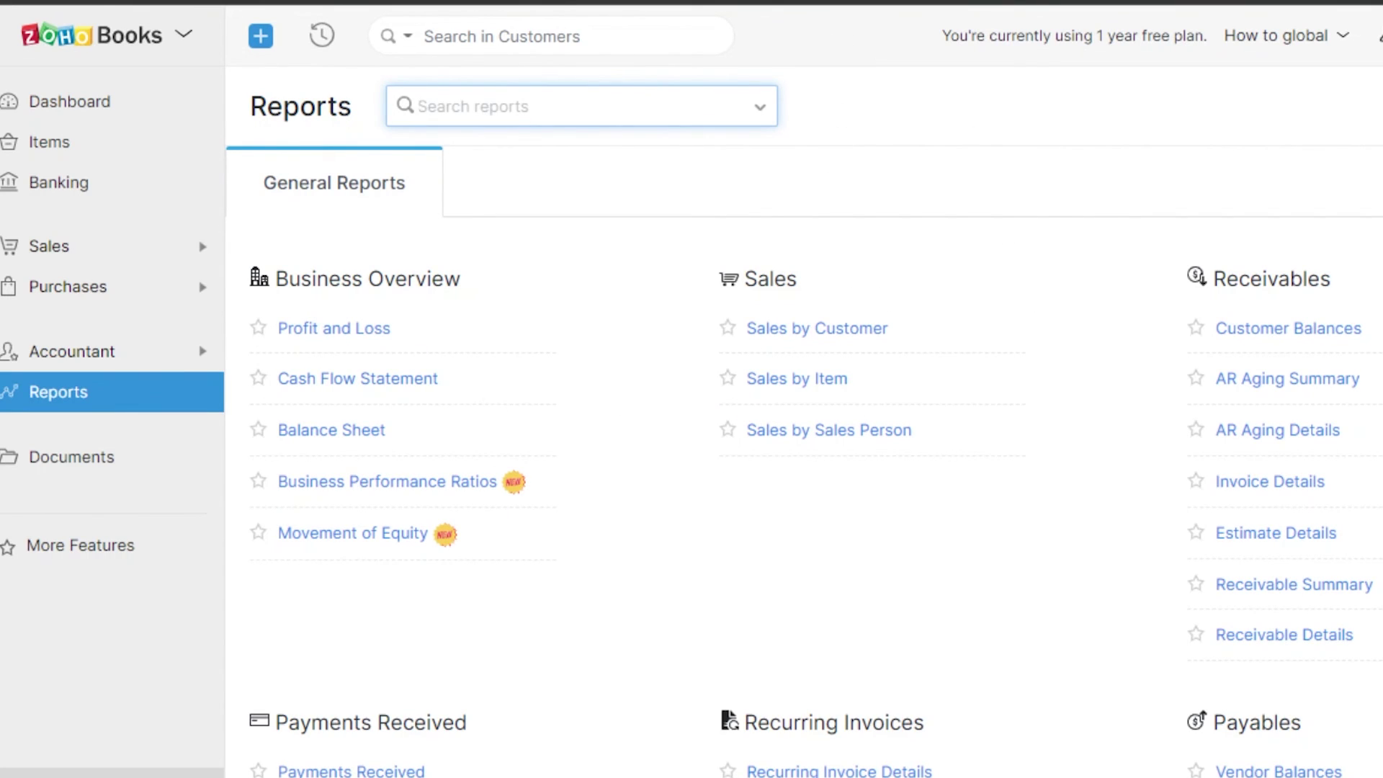
Scan the full Reports list, including Profit and Loss and Balance Sheet, then return to the Dashboard
scroll(815, 421, down, 15)
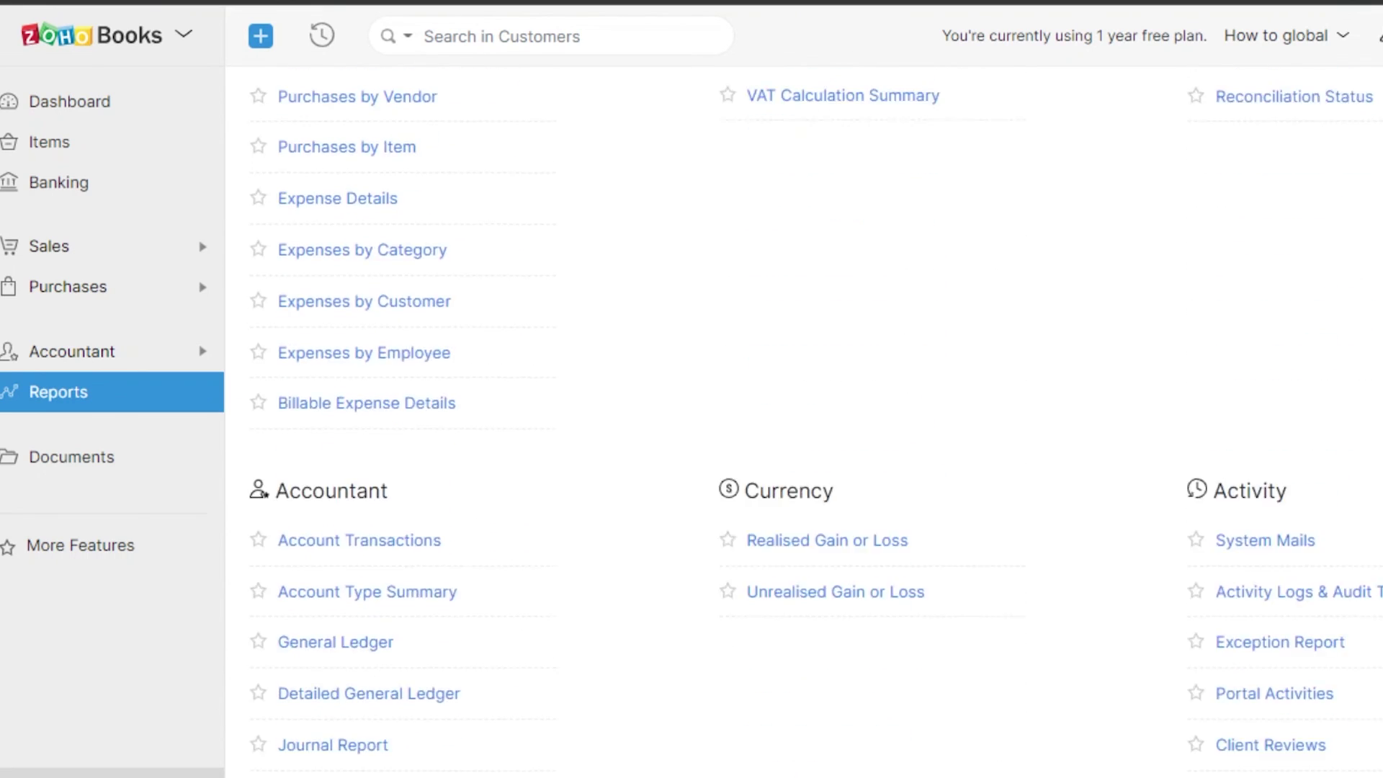
scroll(815, 421, up, 15)
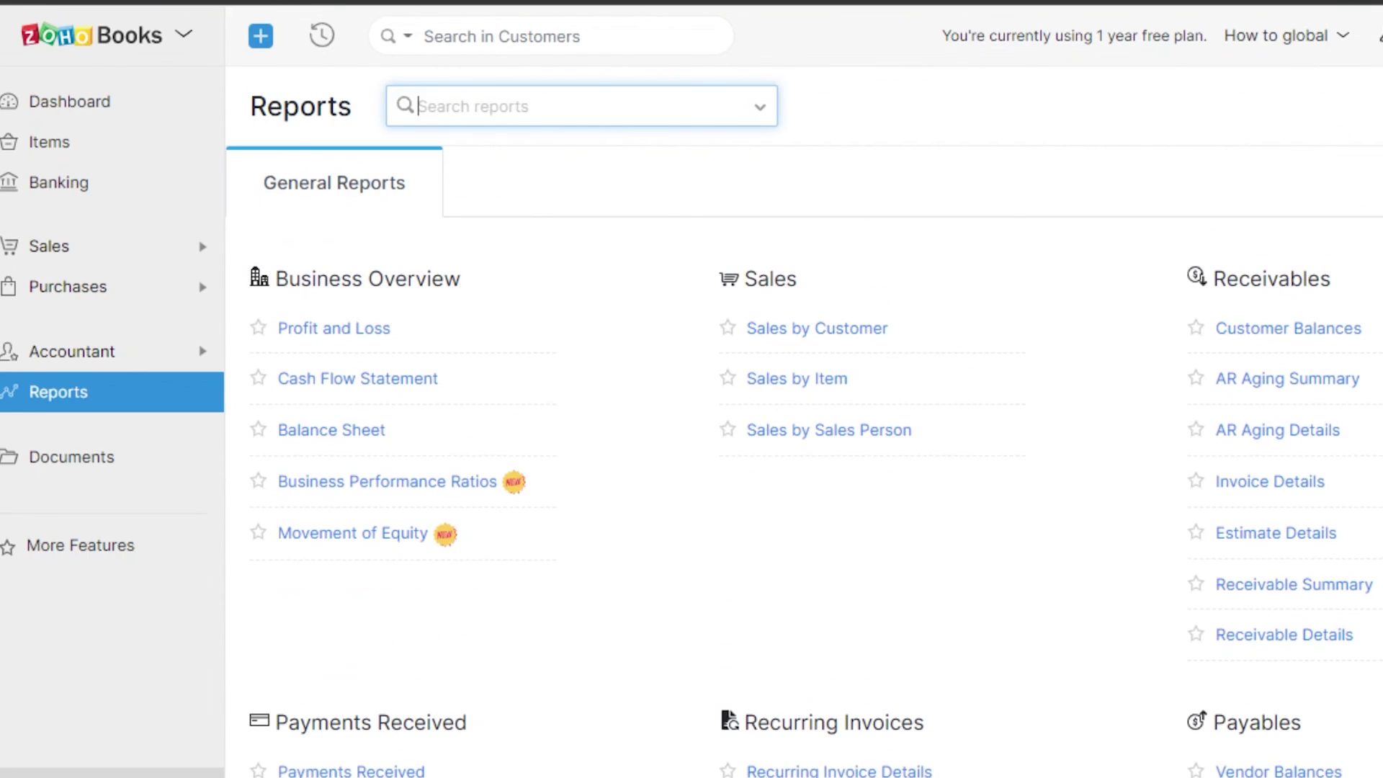
click(40, 106)
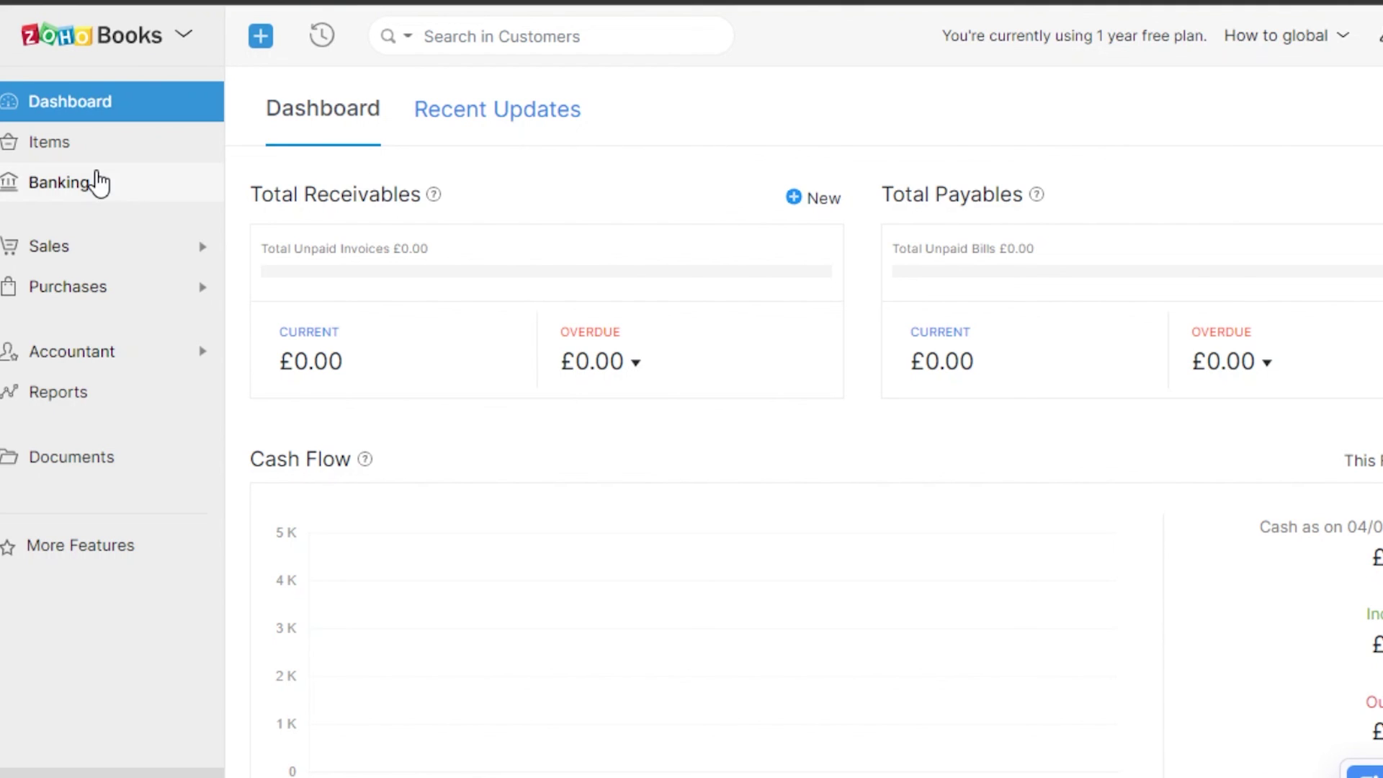
scroll(803, 461, down, 1)
scroll(803, 461, down, 15)
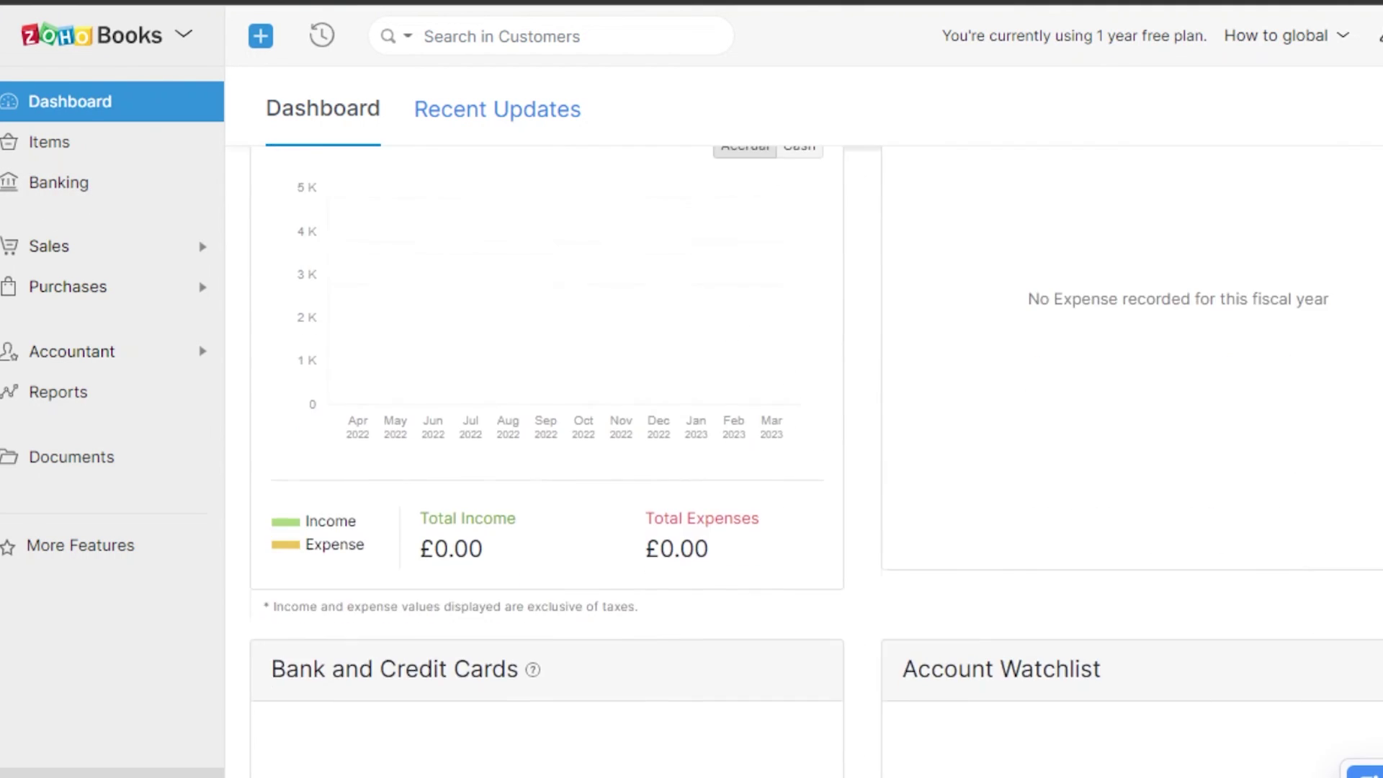